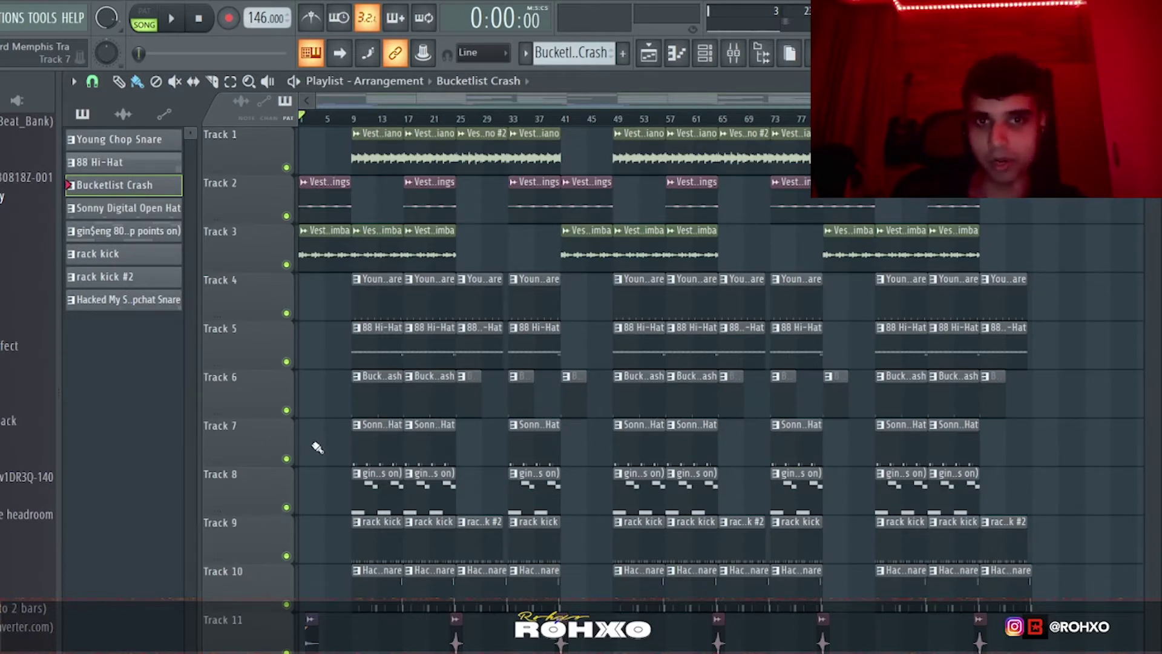
Step: Play the full beat arrangement from the beginning, then stop playback
key(space)
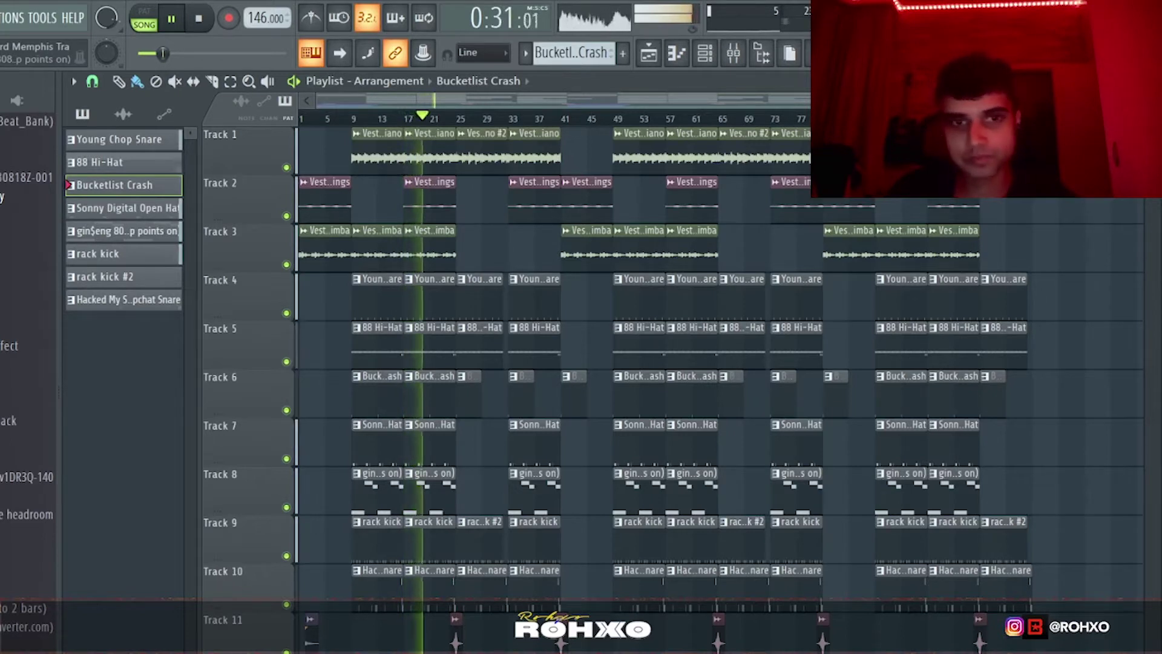
key(space)
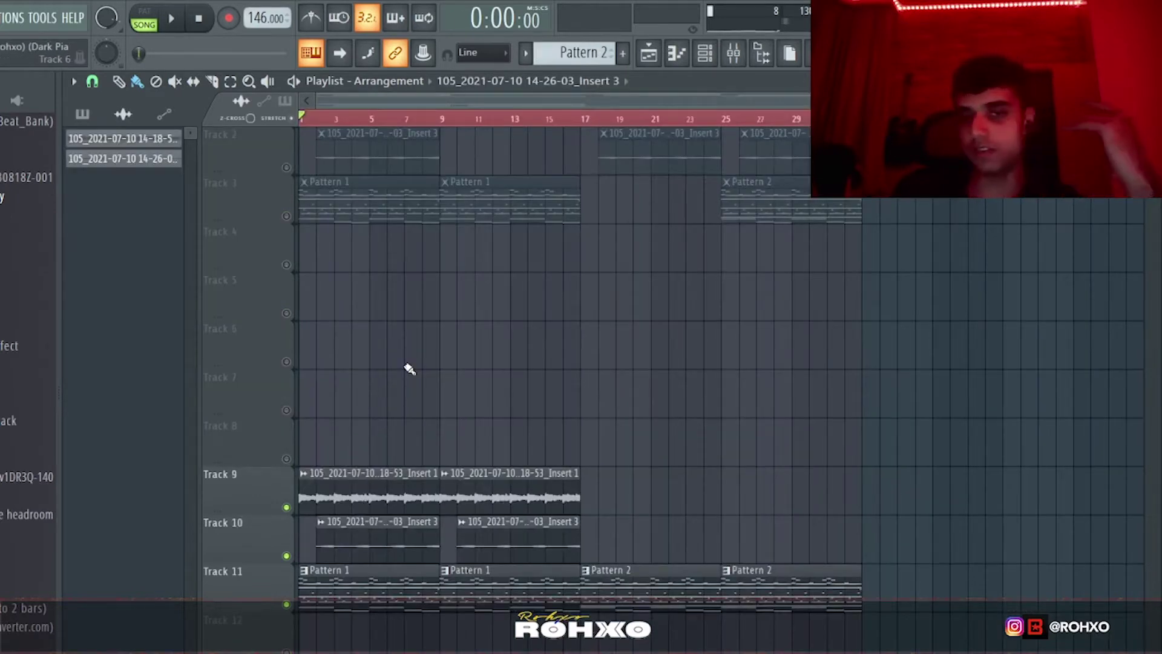
Step: Show Pattern 1's channels and check which piano preset the Keyscape channel uses
scroll(578, 53, up, 1)
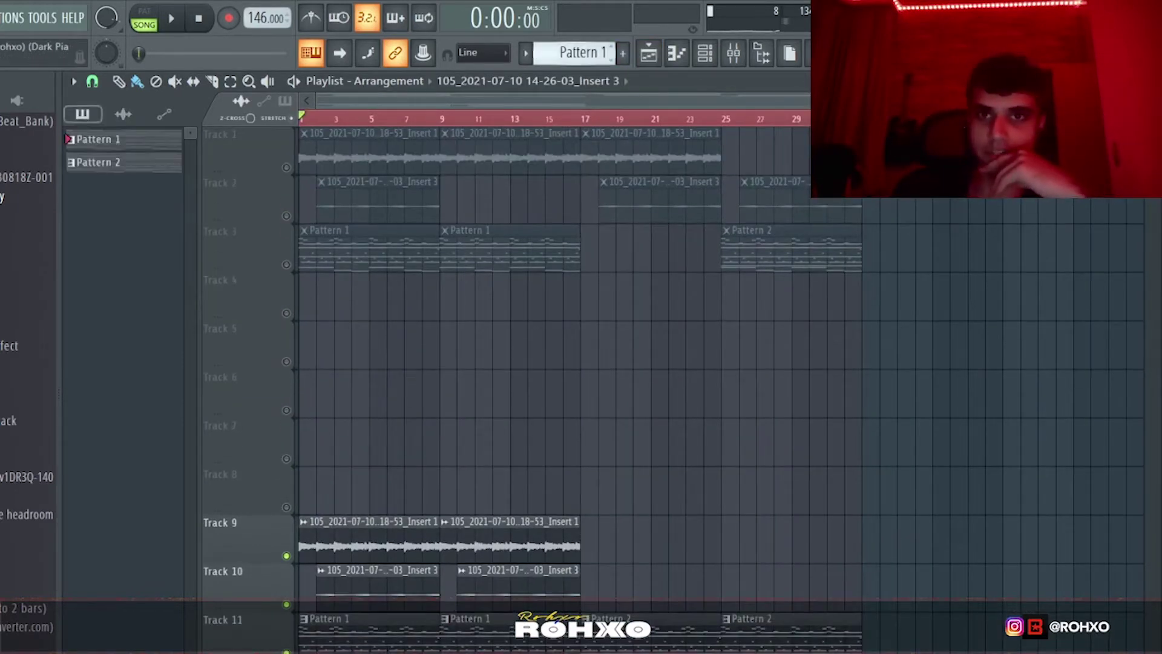
click(704, 54)
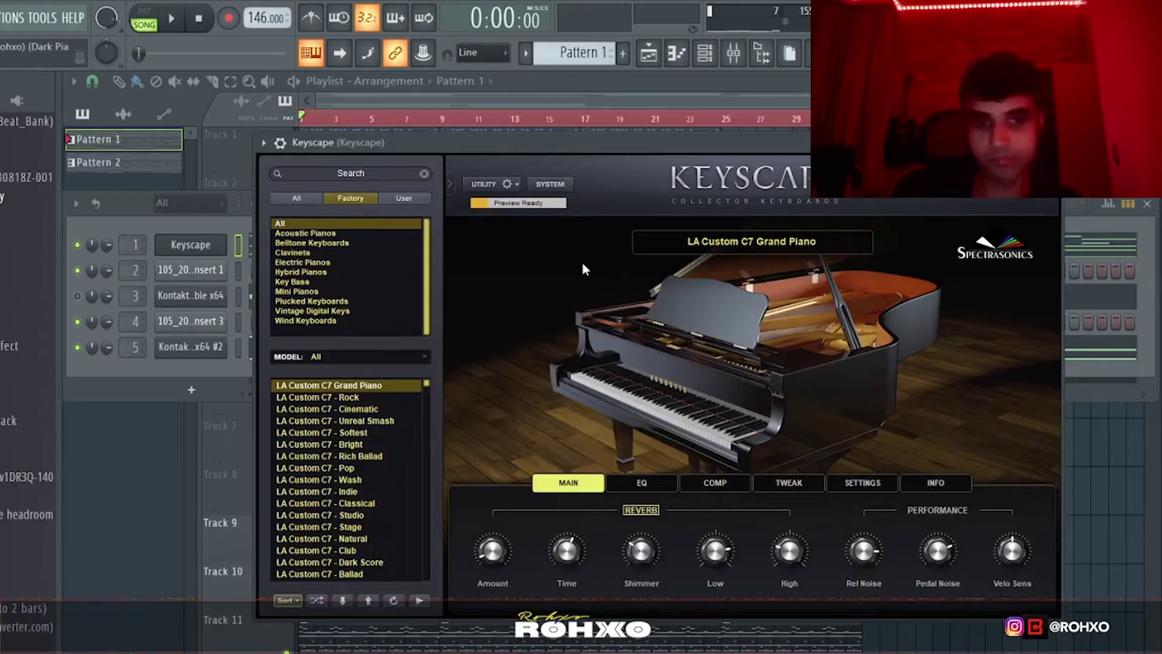
click(212, 253)
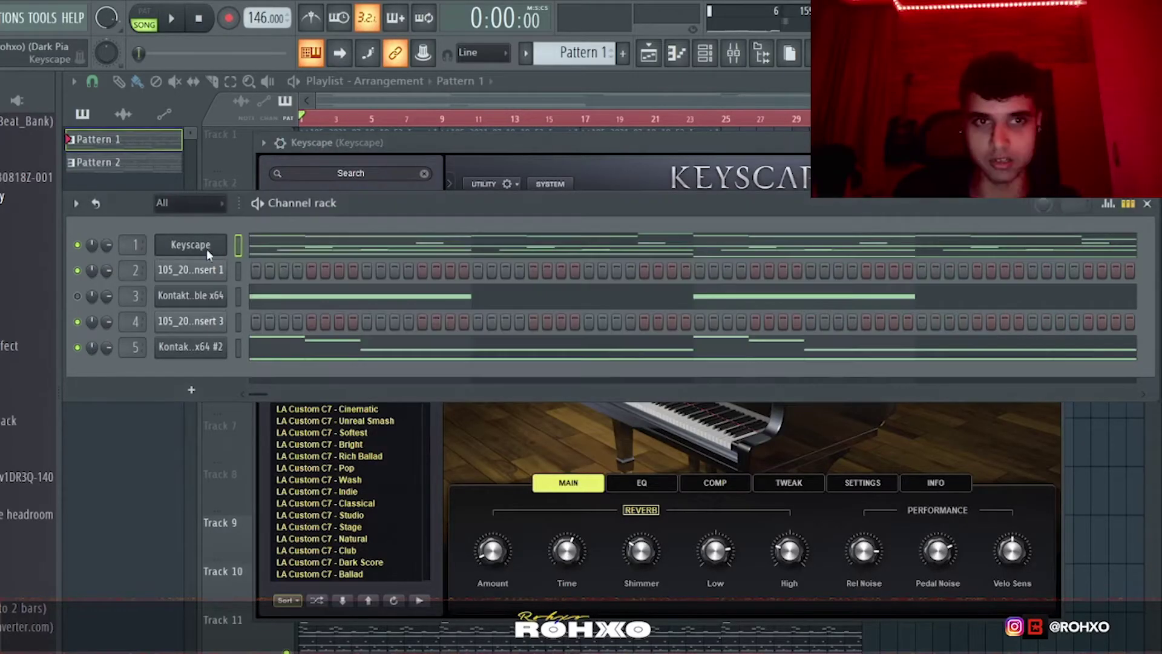
Step: Open Keyscape's notes in the piano roll and examine the bass, chord and melody layers across all eight bars
click(245, 239)
scroll(228, 205, down, 8)
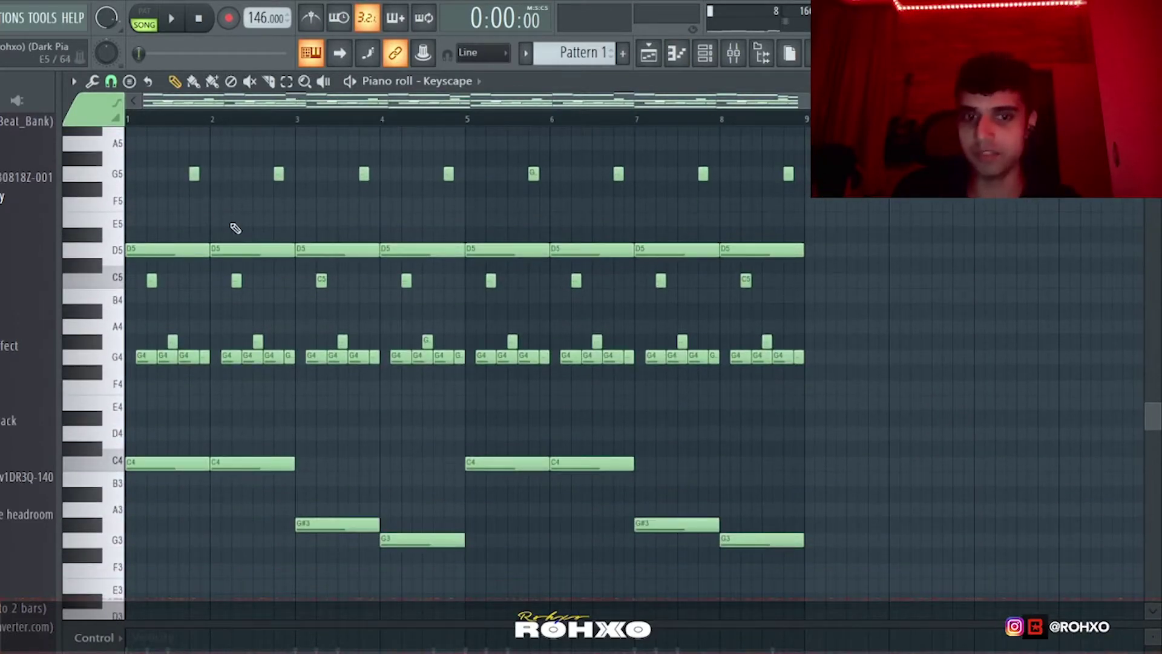
scroll(233, 225, down, 4)
scroll(260, 242, up, 5)
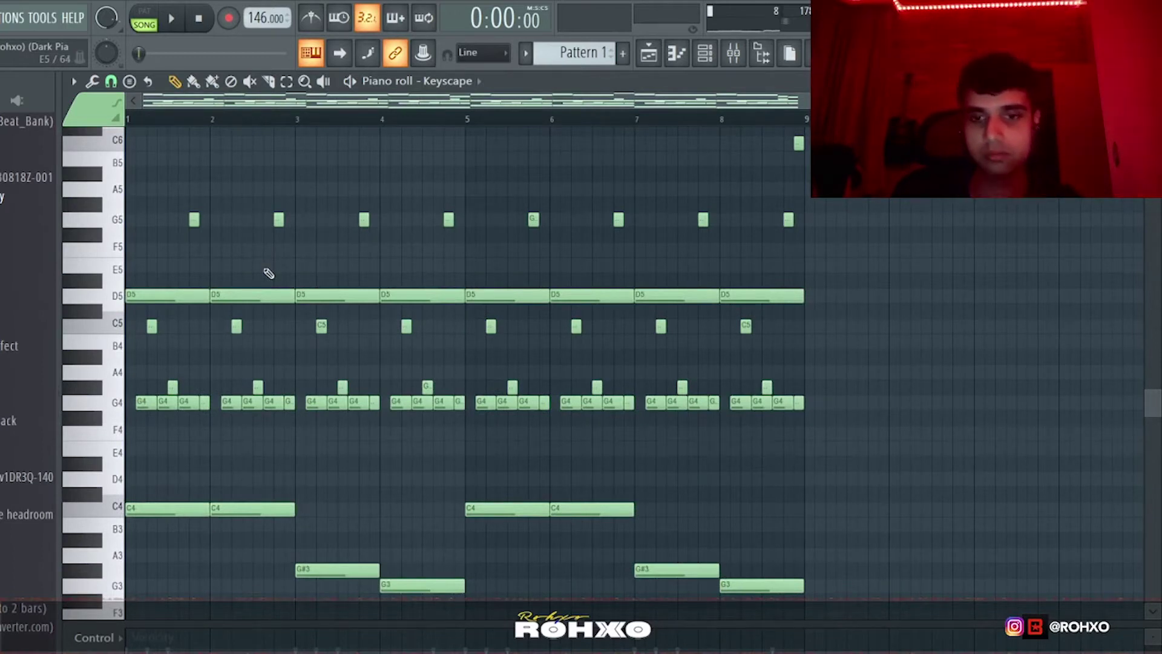
scroll(269, 275, down, 3)
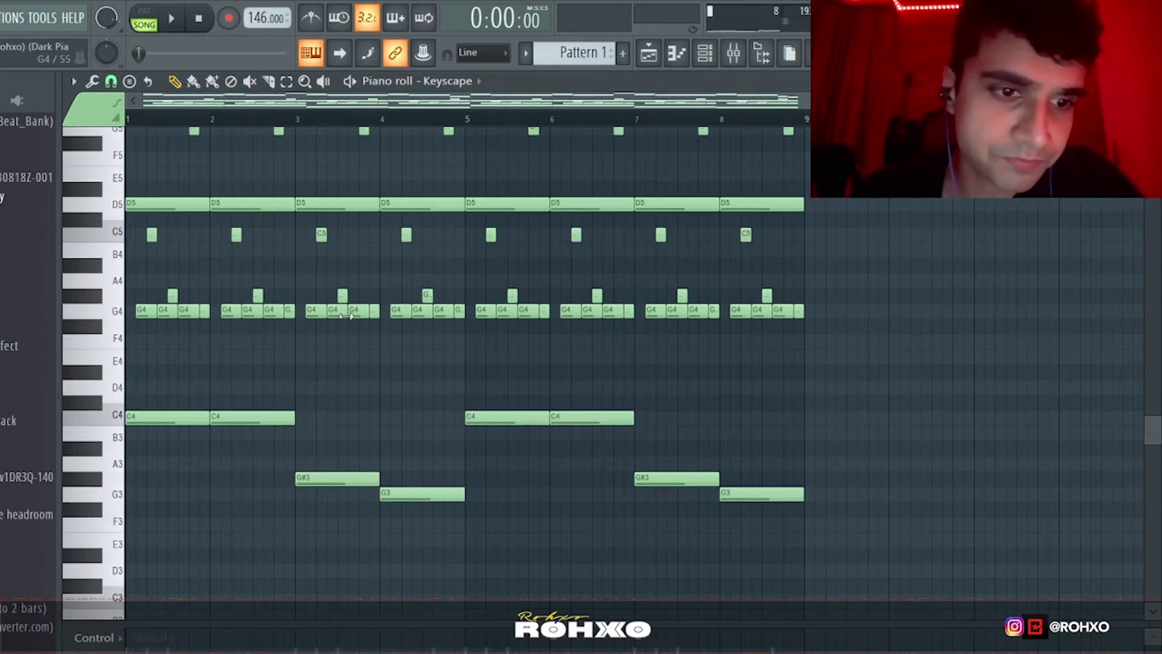
scroll(368, 423, up, 5)
scroll(371, 428, up, 2)
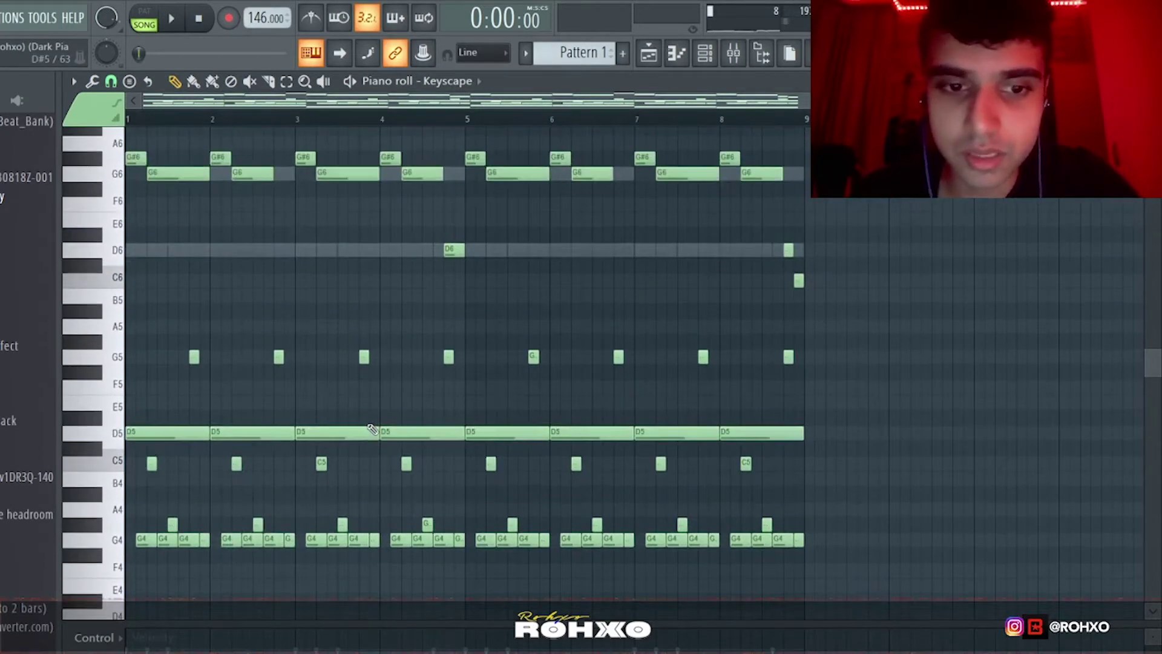
scroll(366, 421, down, 3)
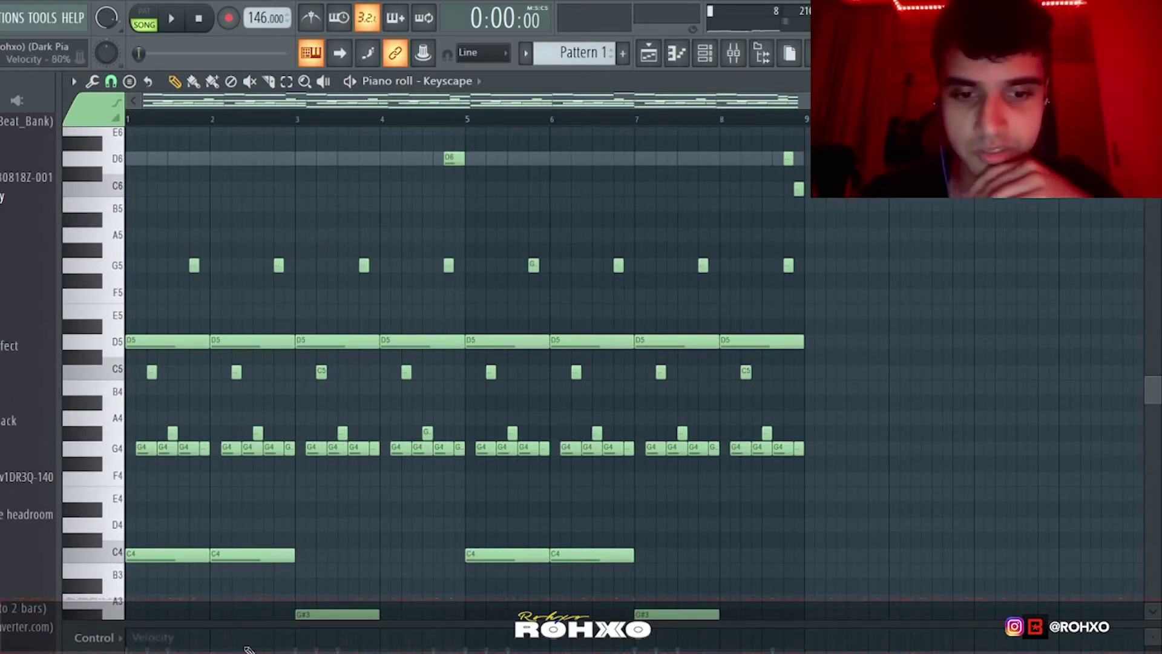
scroll(473, 499, up, 3)
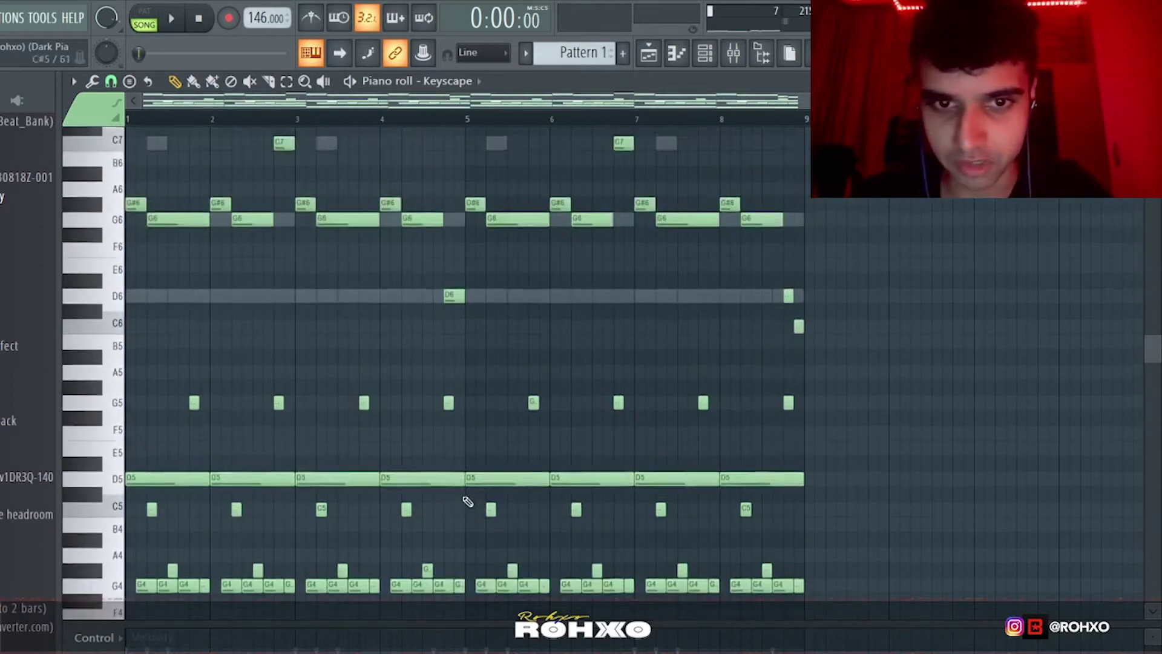
scroll(466, 502, down, 4)
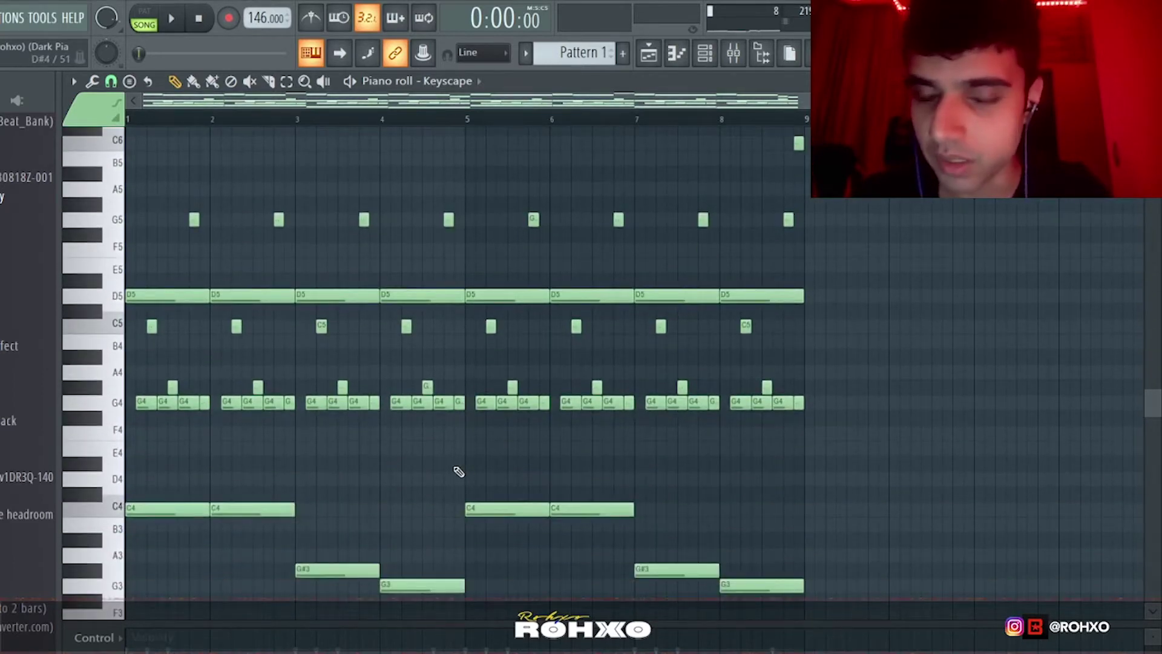
scroll(475, 471, up, 5)
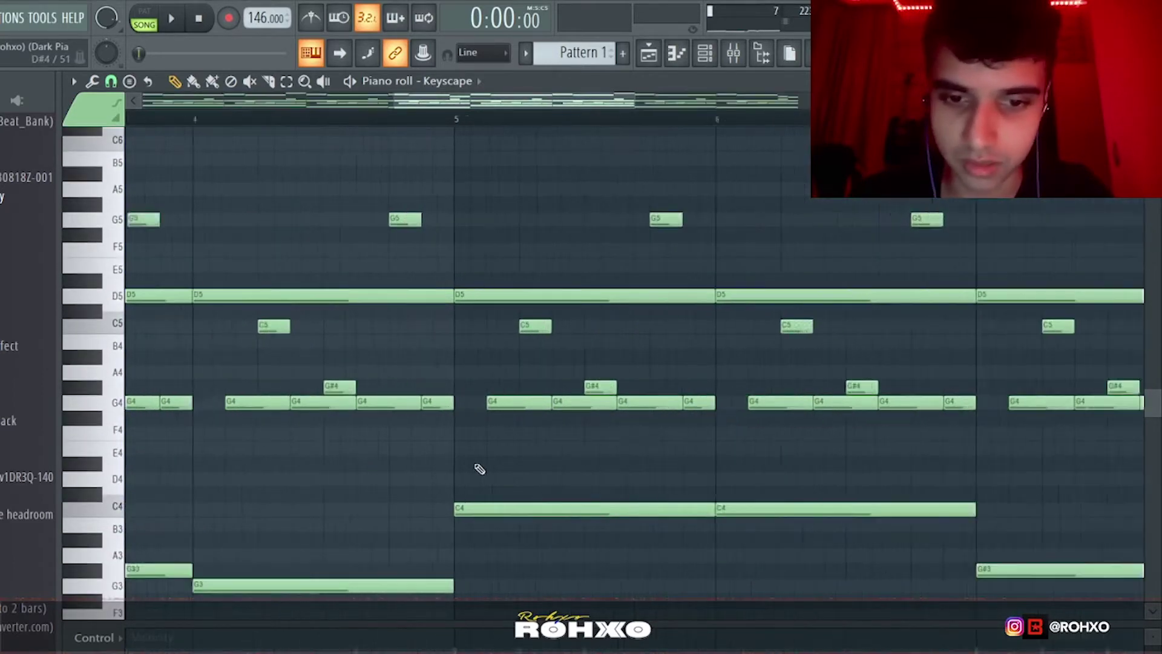
scroll(493, 466, down, 5)
scroll(494, 465, up, 4)
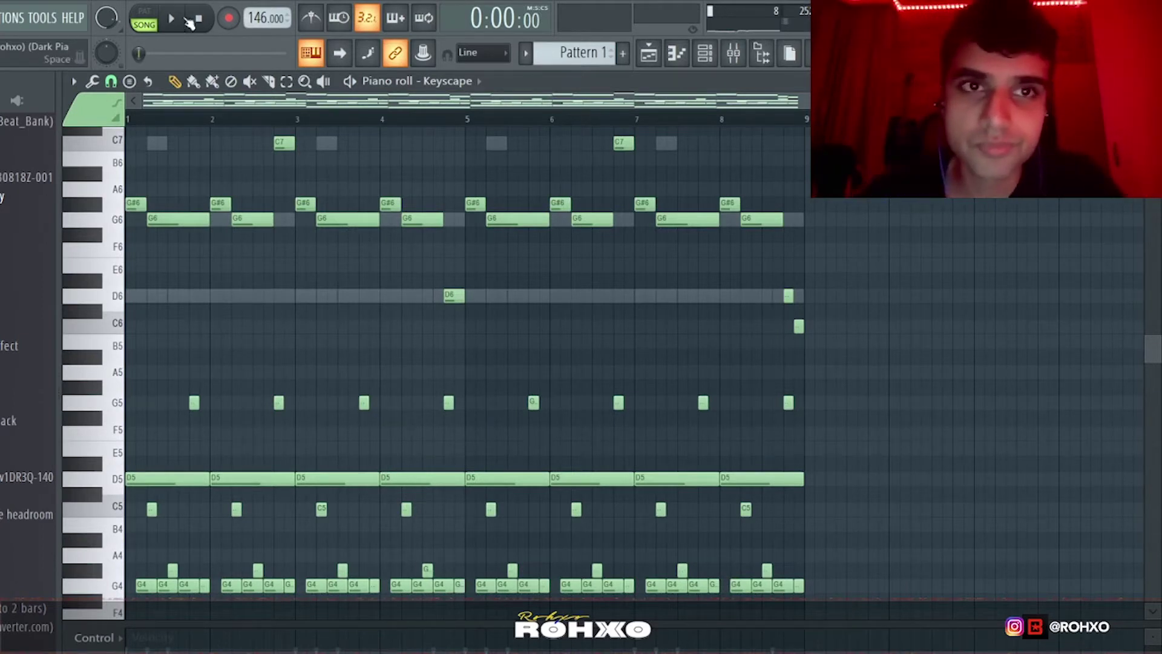
Step: Switch playback to pattern mode and listen to Pattern 1 while following the Keyscape notes
click(153, 21)
key(space)
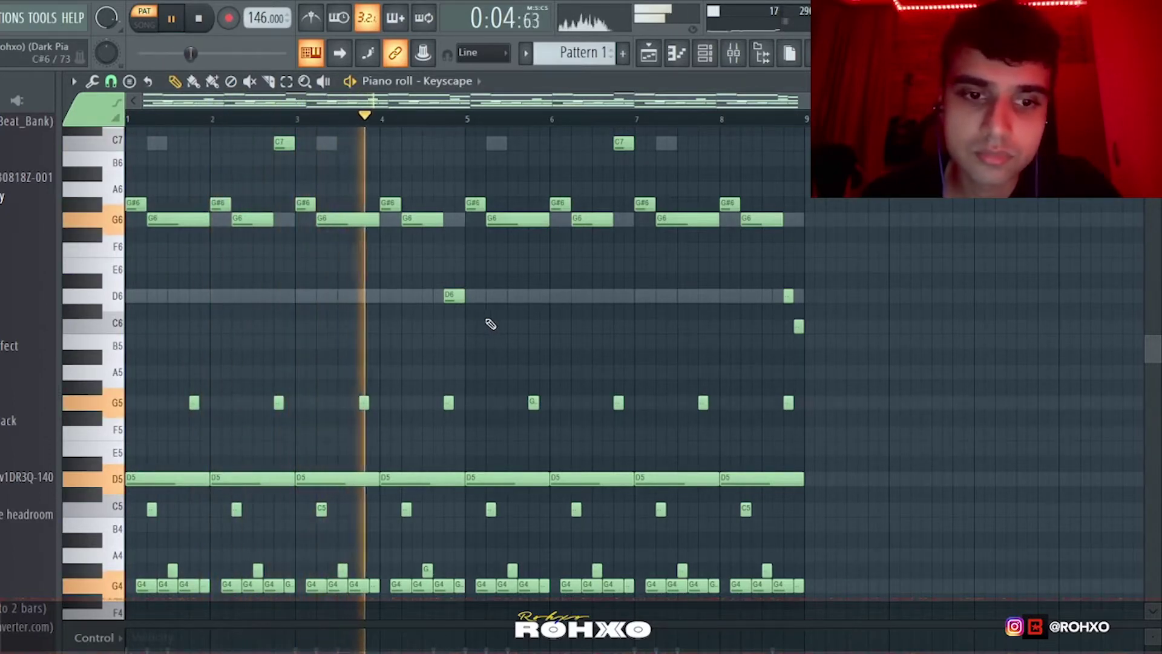
scroll(492, 324, down, 5)
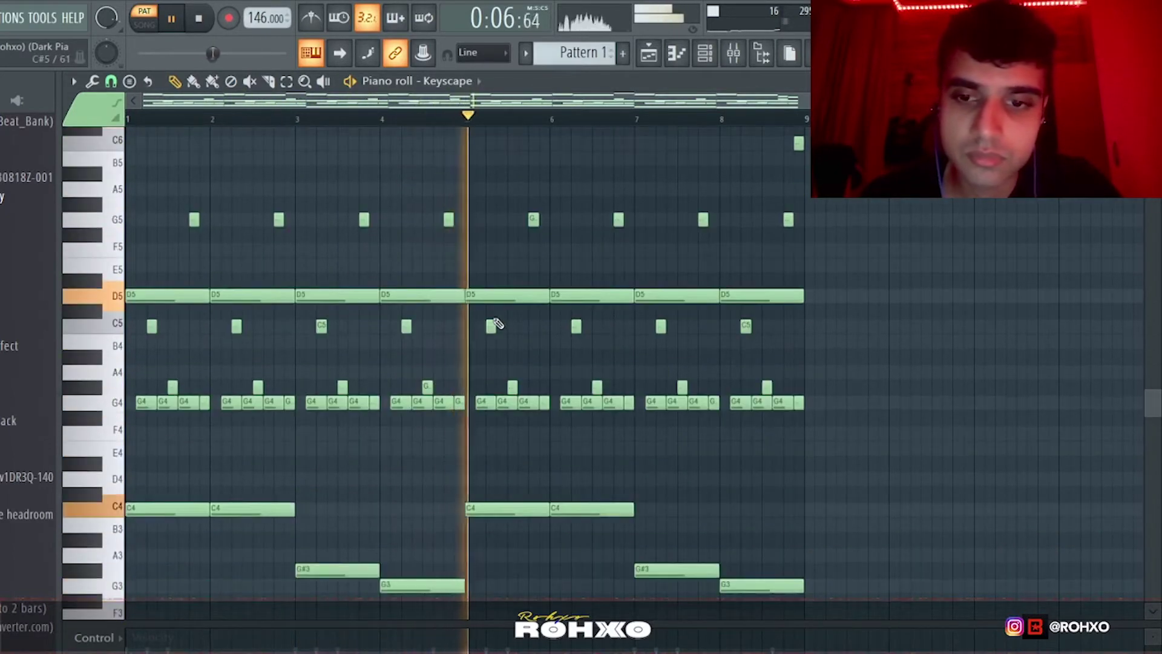
scroll(581, 347, up, 4)
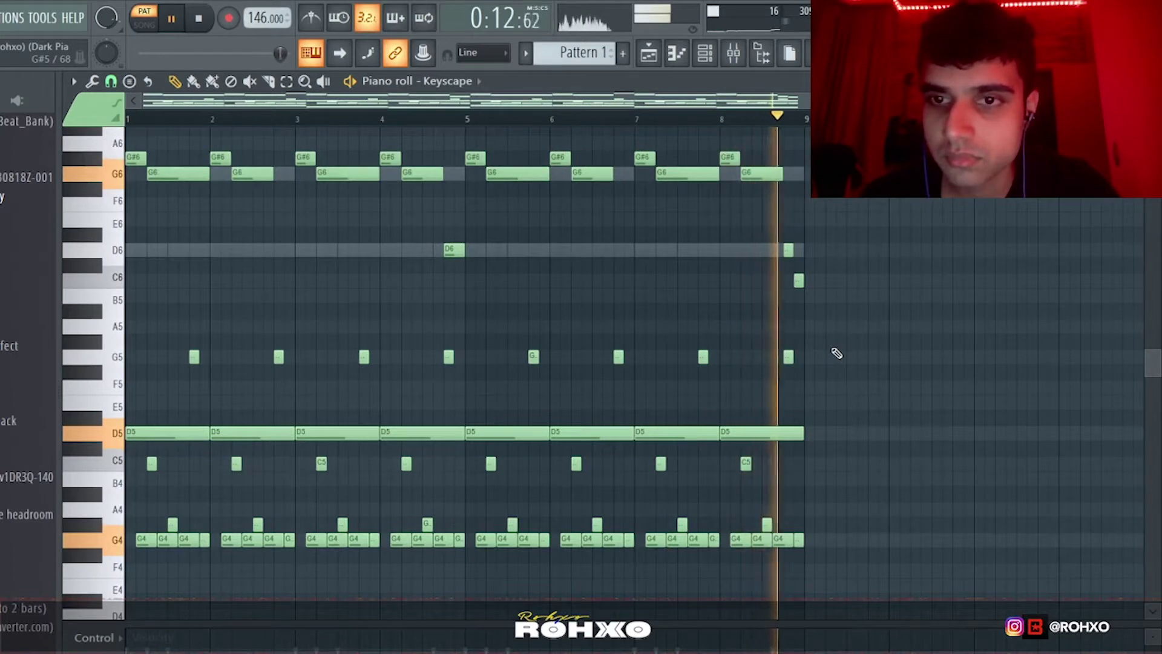
key(space)
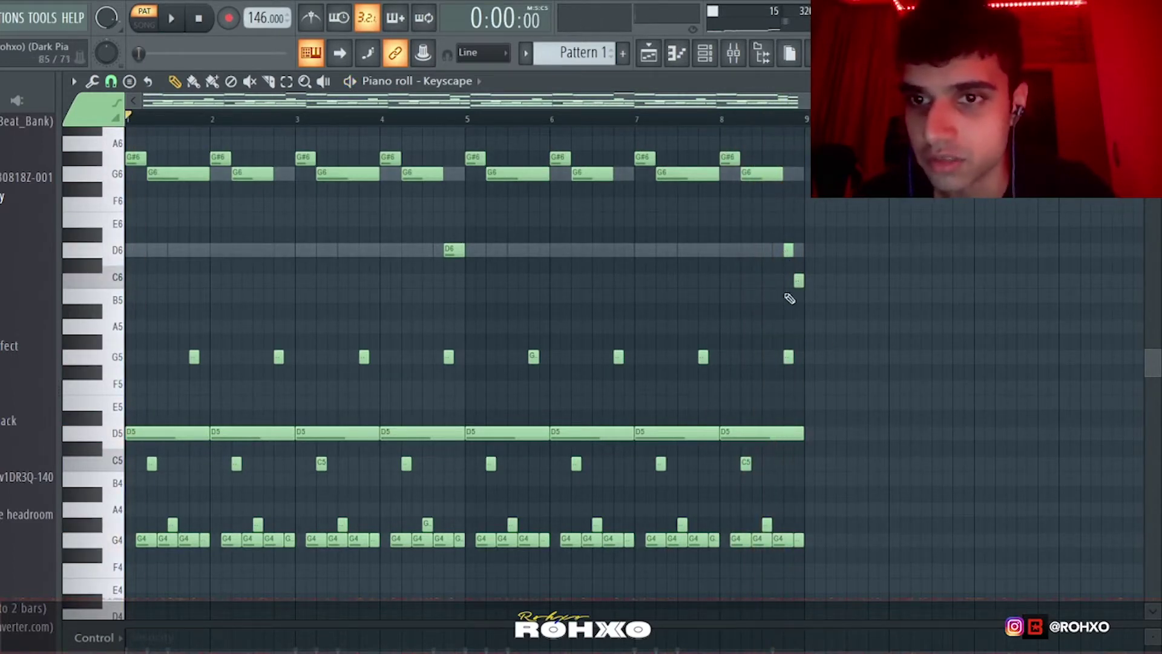
scroll(880, 374, up, 3)
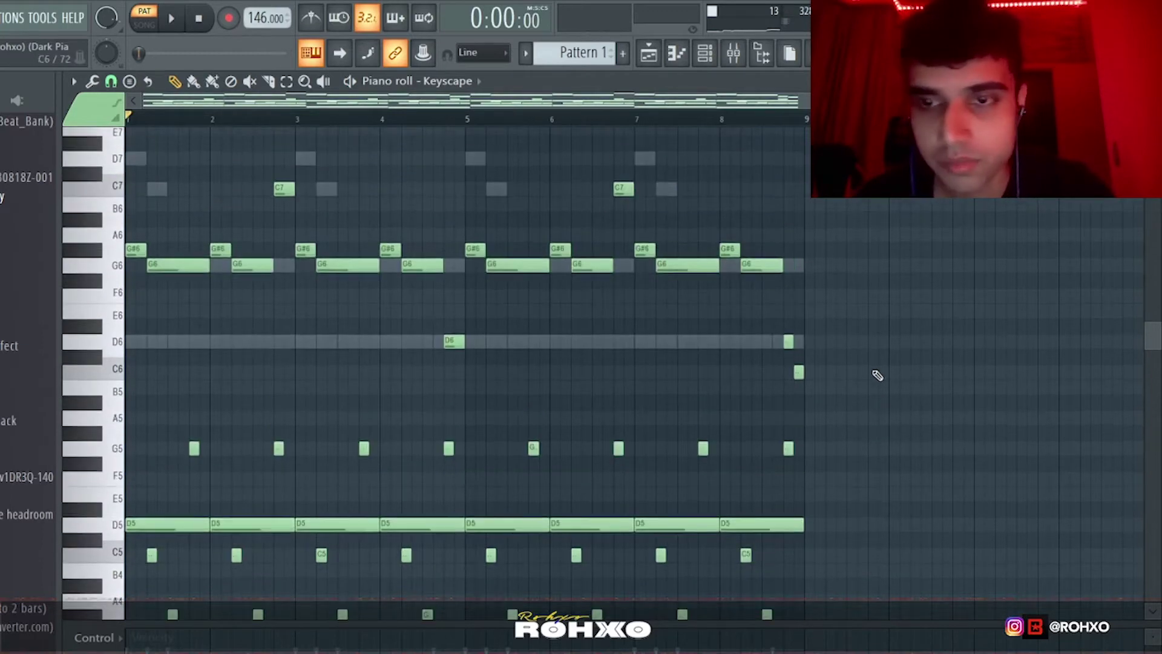
Step: Add another Kontakt Portable x64 channel to Pattern 1 and load Violins 1 All Articulations from the Strings of Winter library
click(650, 60)
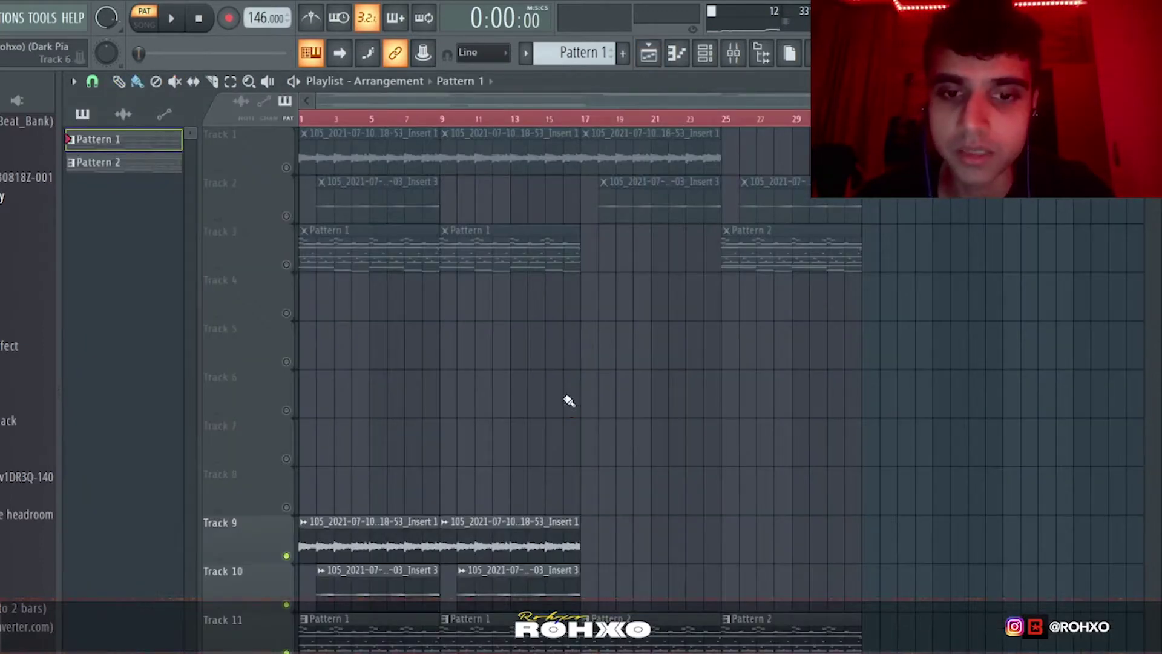
click(704, 61)
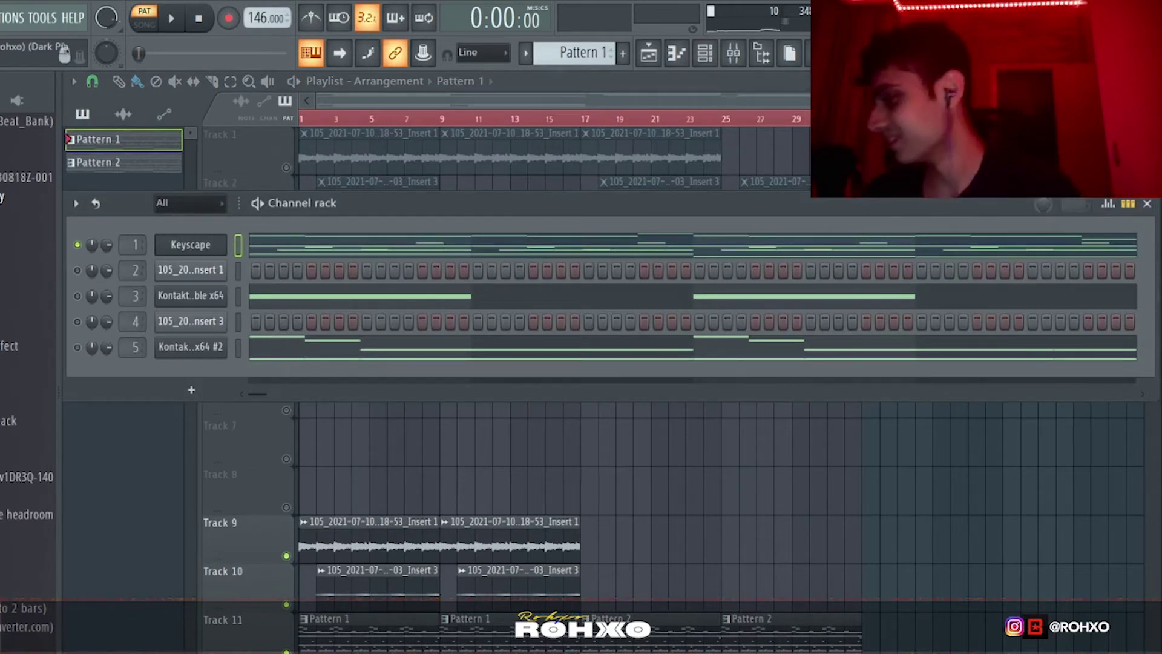
click(224, 356)
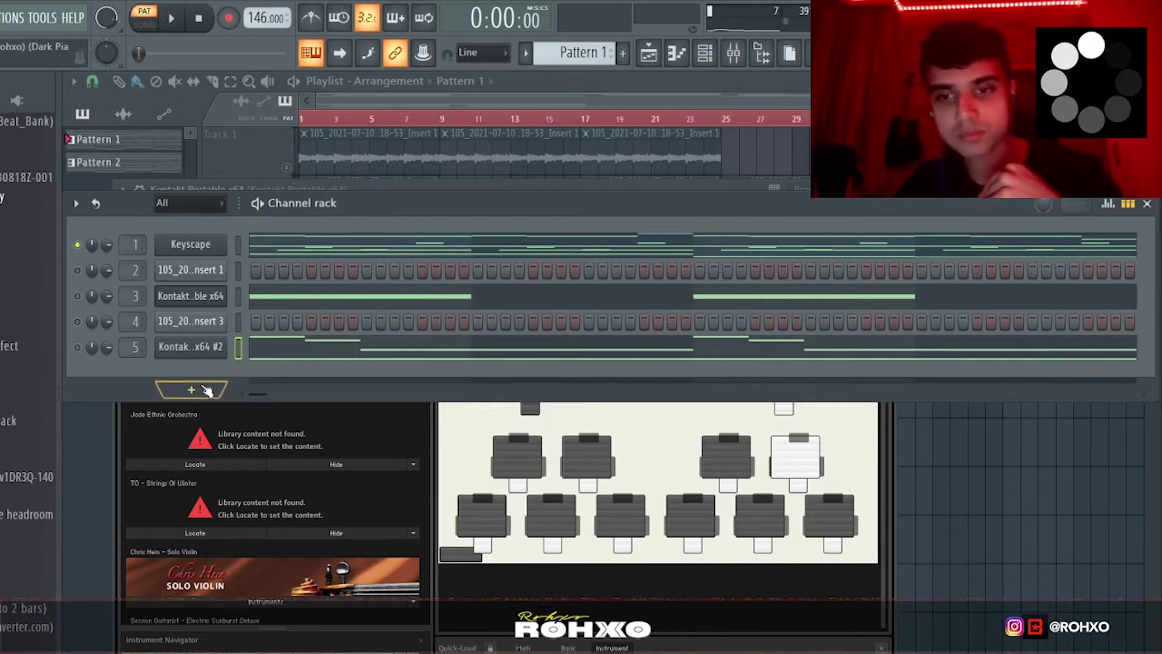
click(253, 483)
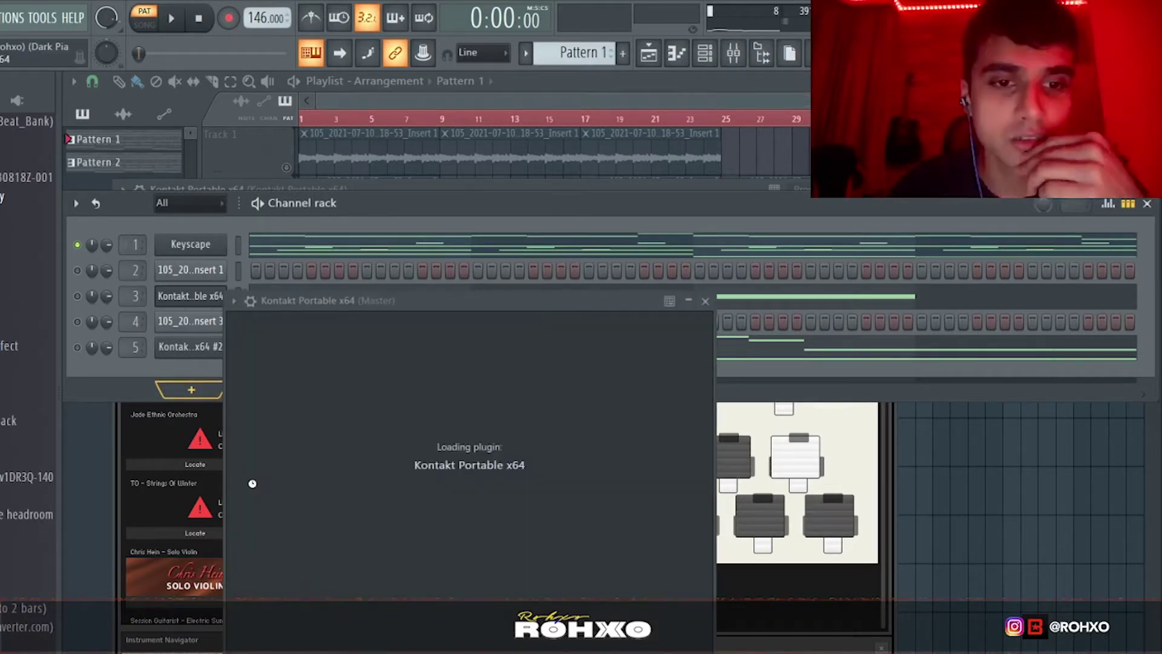
scroll(263, 493, down, 3)
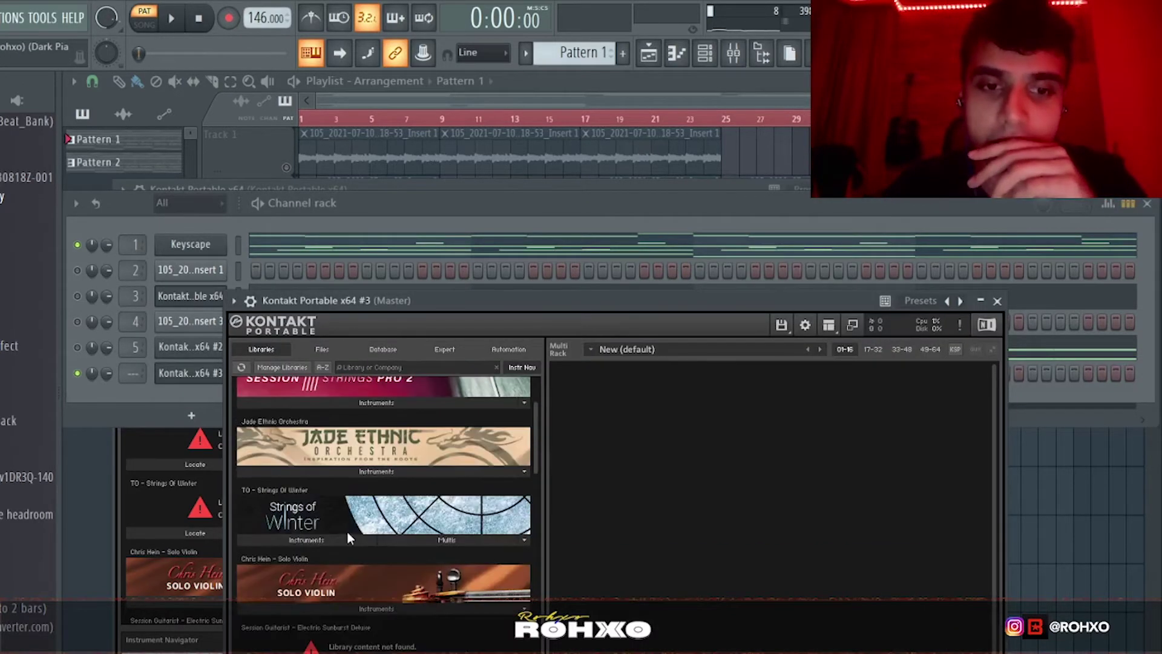
click(312, 538)
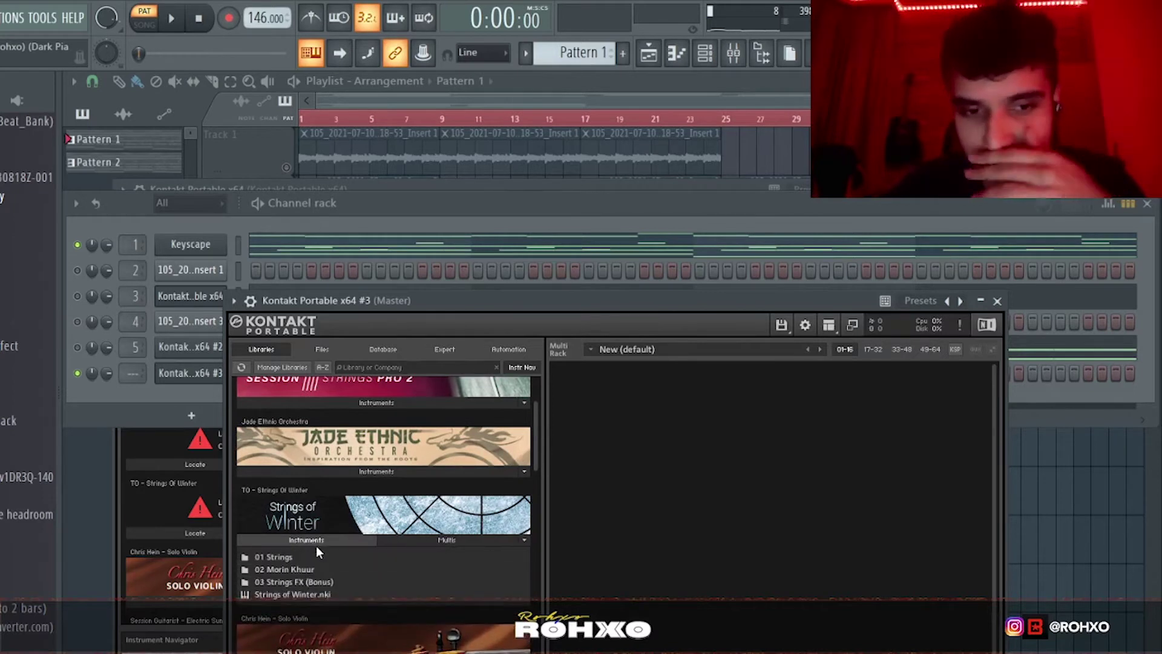
click(304, 557)
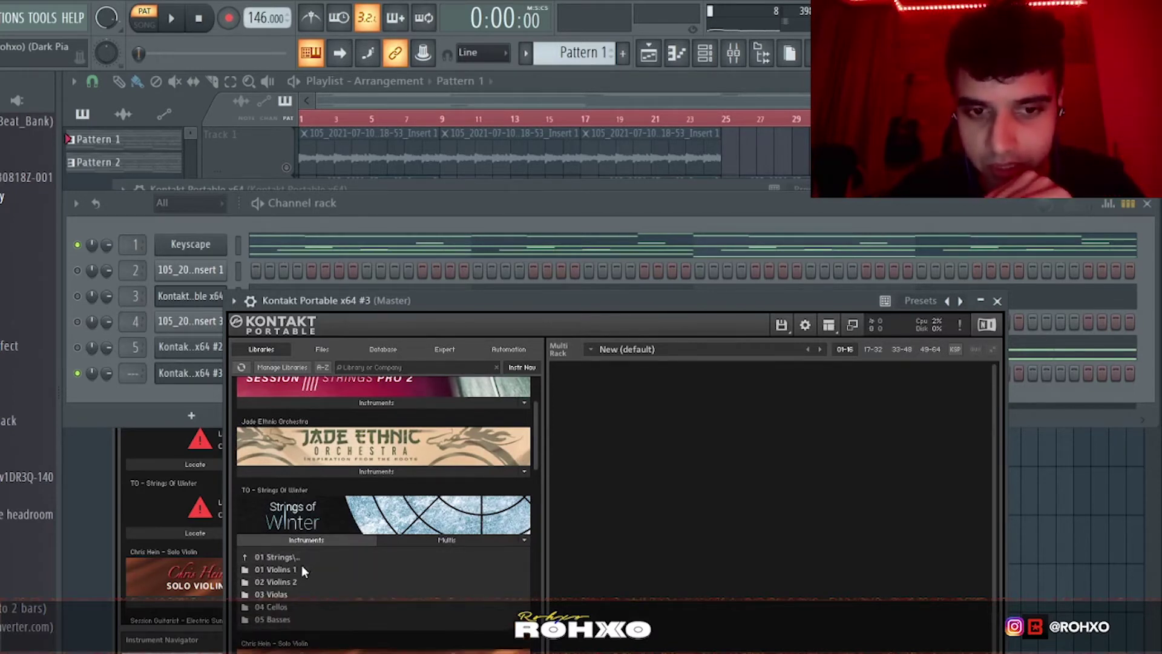
click(301, 570)
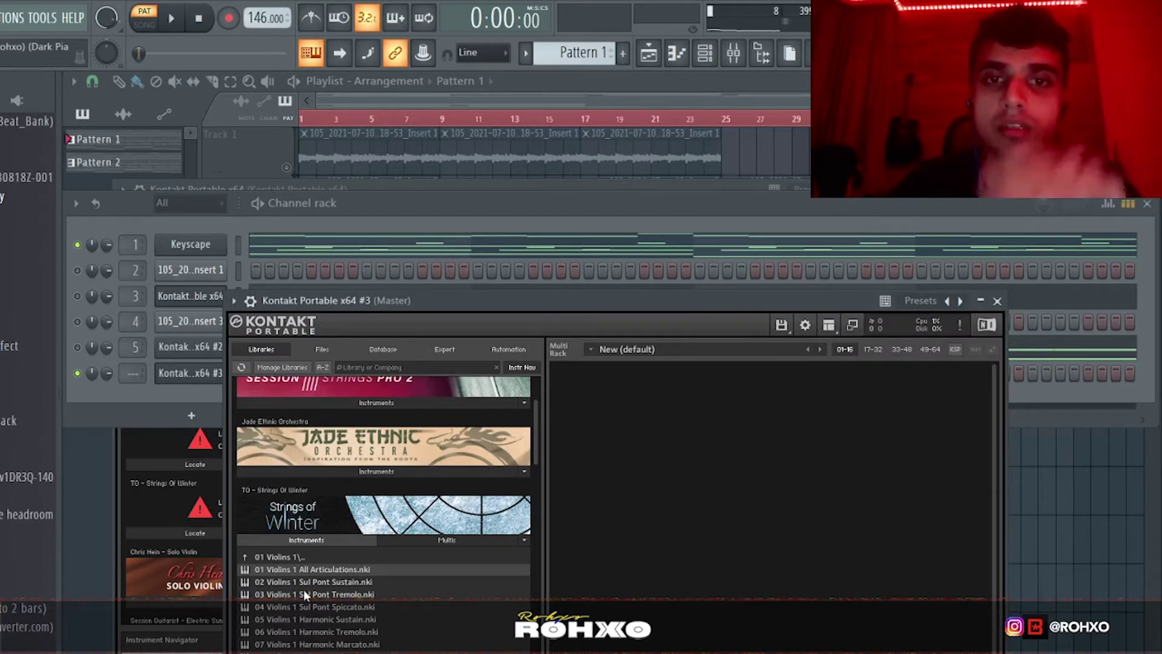
Step: Inspect the effect slots of the Keyscape and Piano tracks in the mixer
click(733, 53)
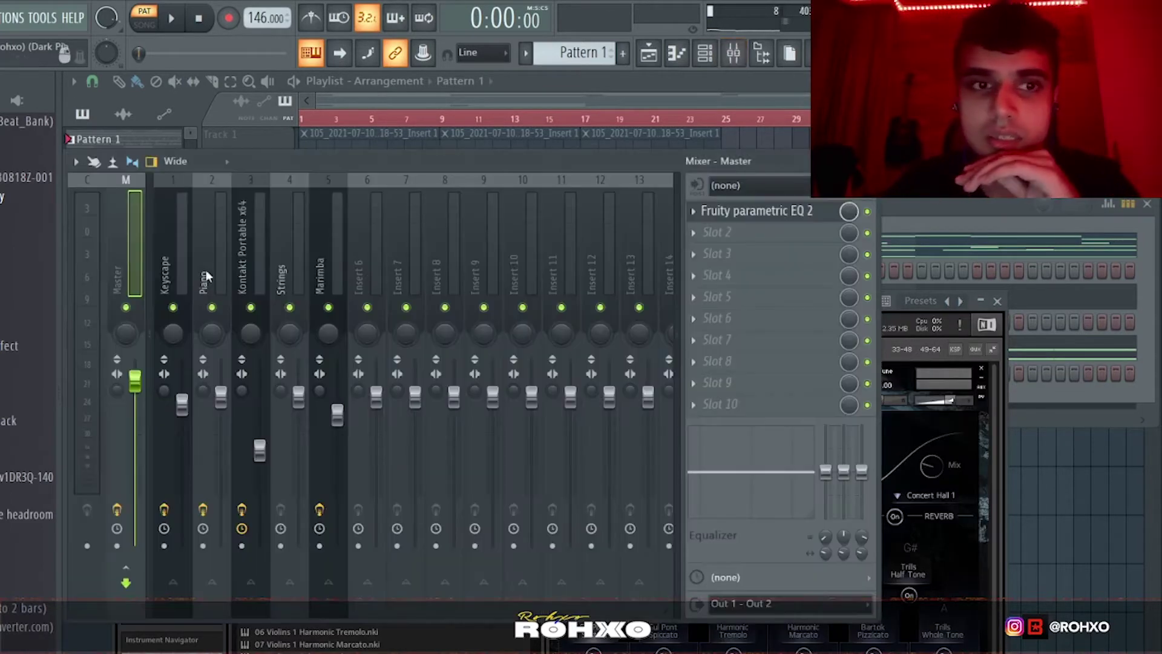
click(177, 253)
click(202, 252)
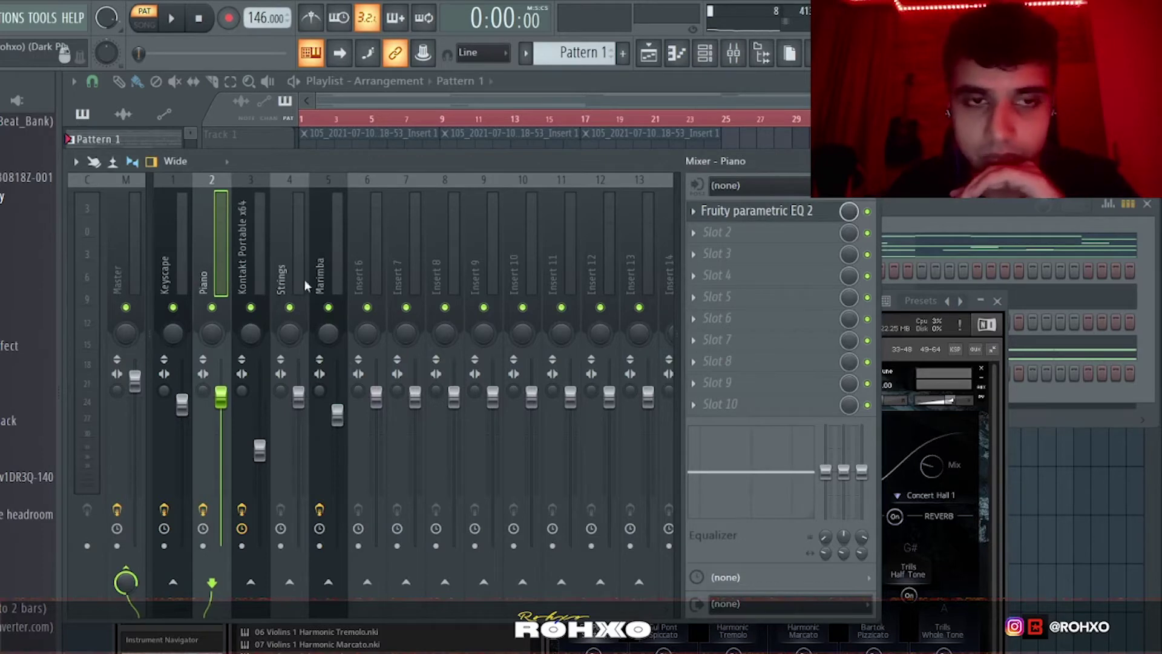
Step: View the first Kontakt Portable x64 channel's notes and check the Fruity delay 2 settings on its mixer track
click(1017, 383)
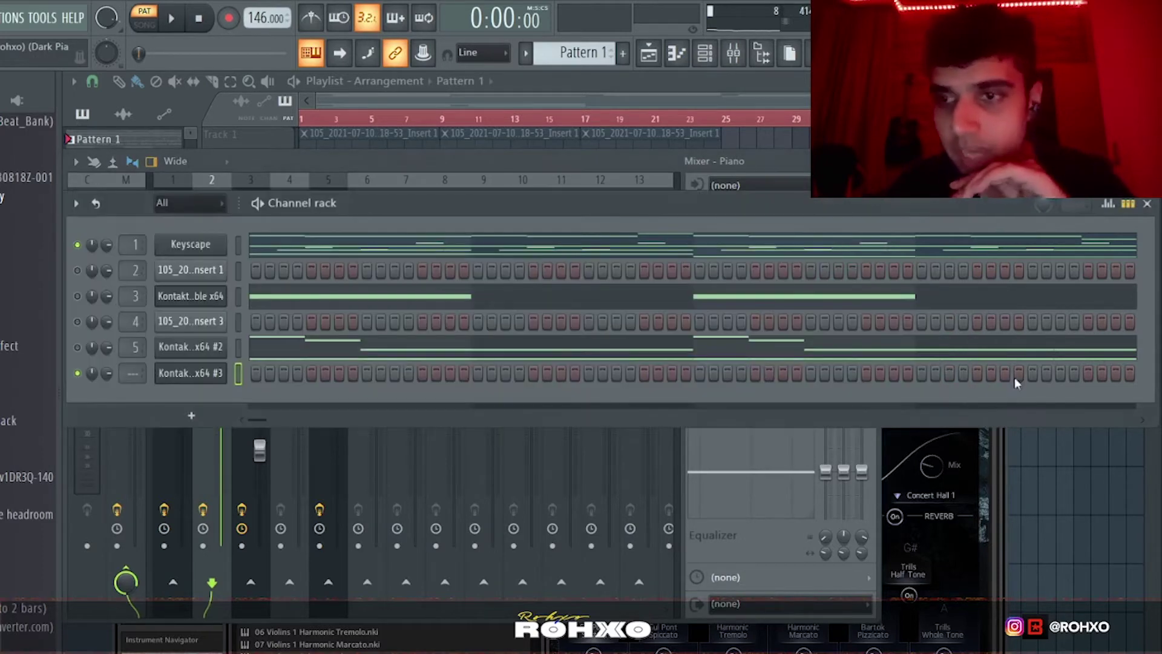
click(248, 304)
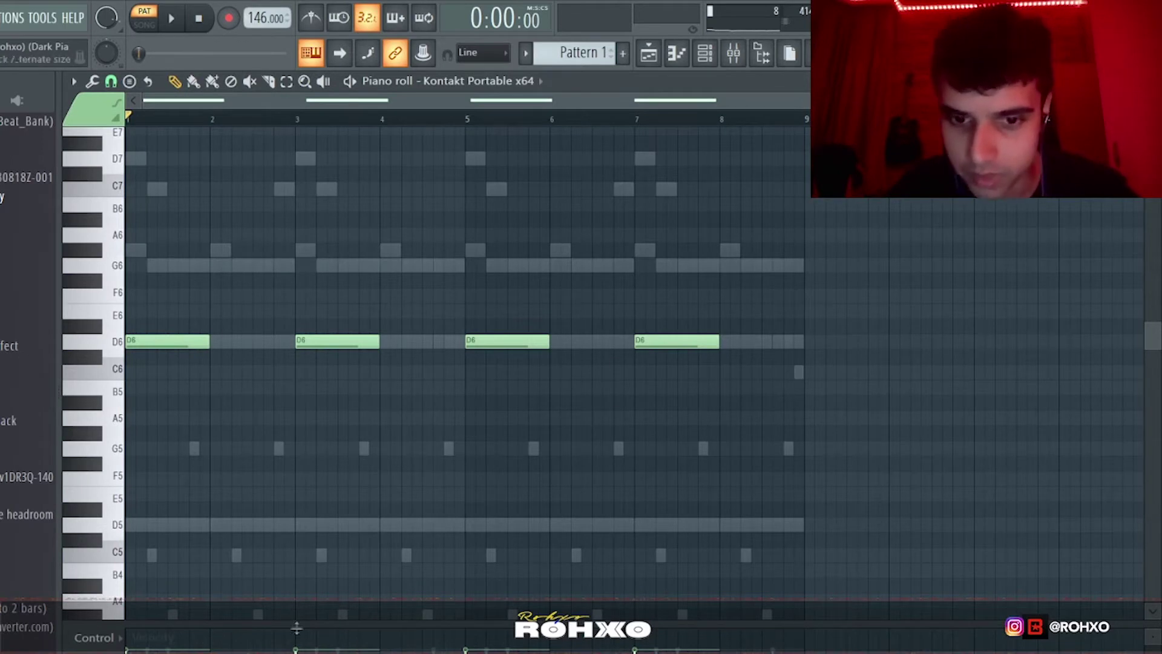
click(735, 54)
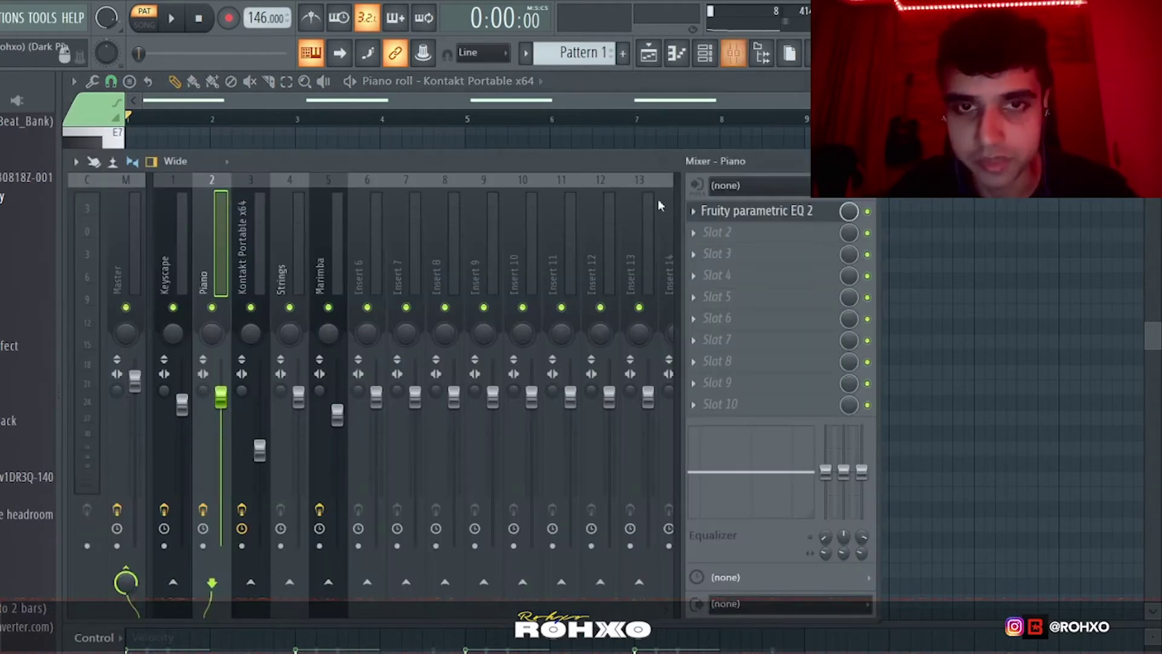
click(242, 252)
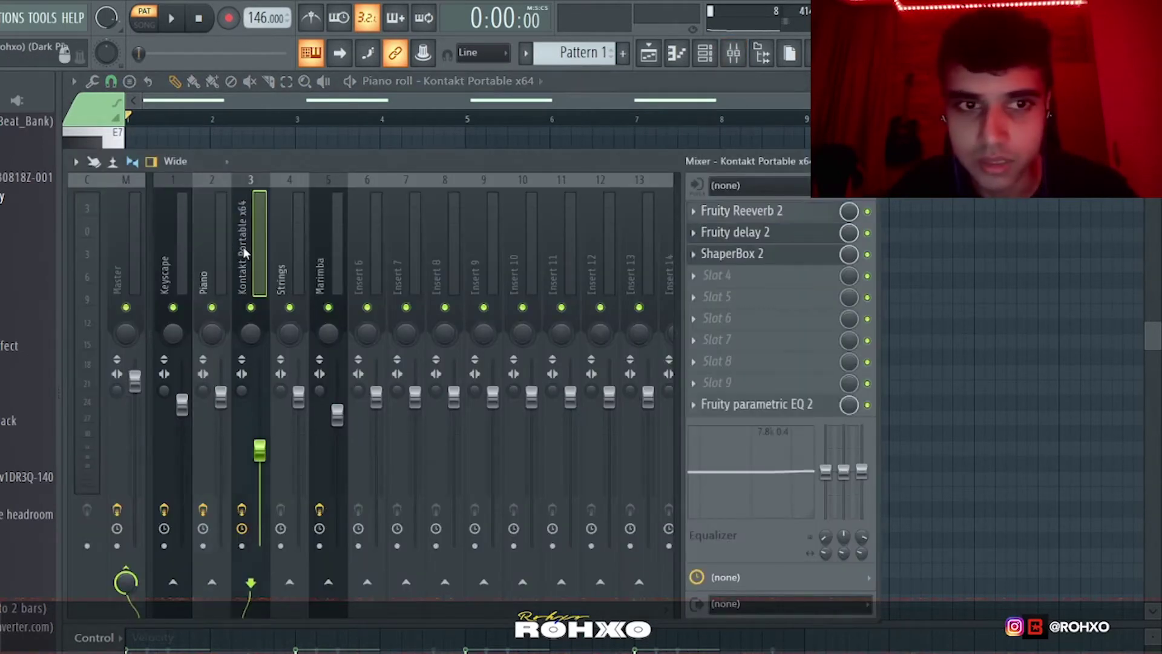
click(764, 236)
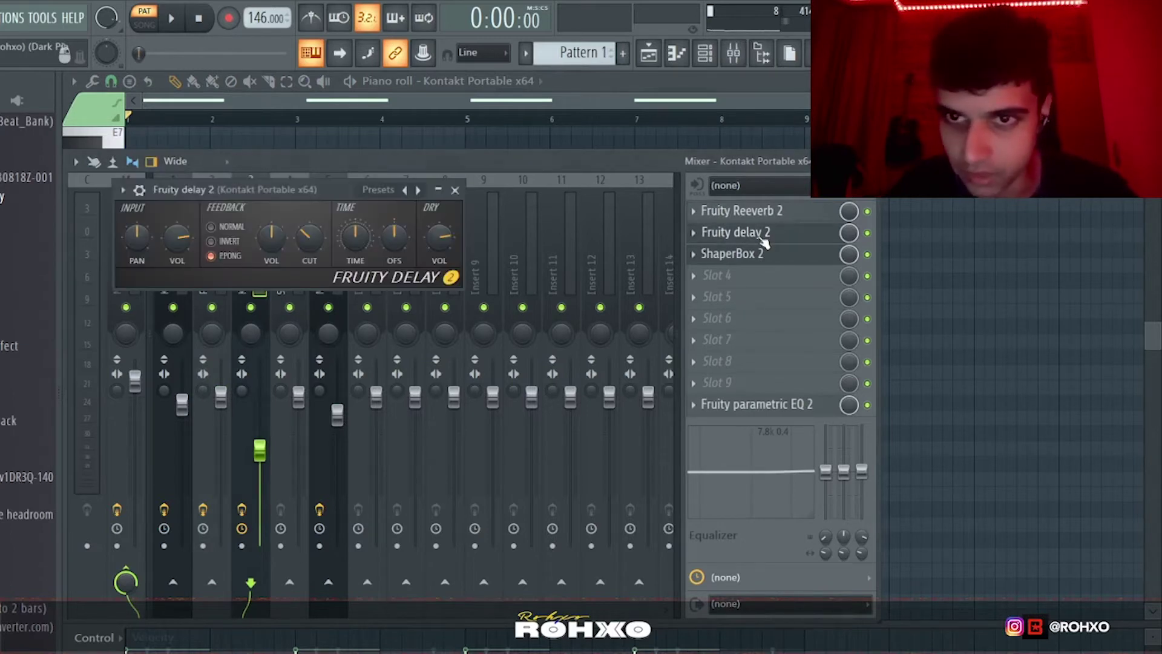
key(F9)
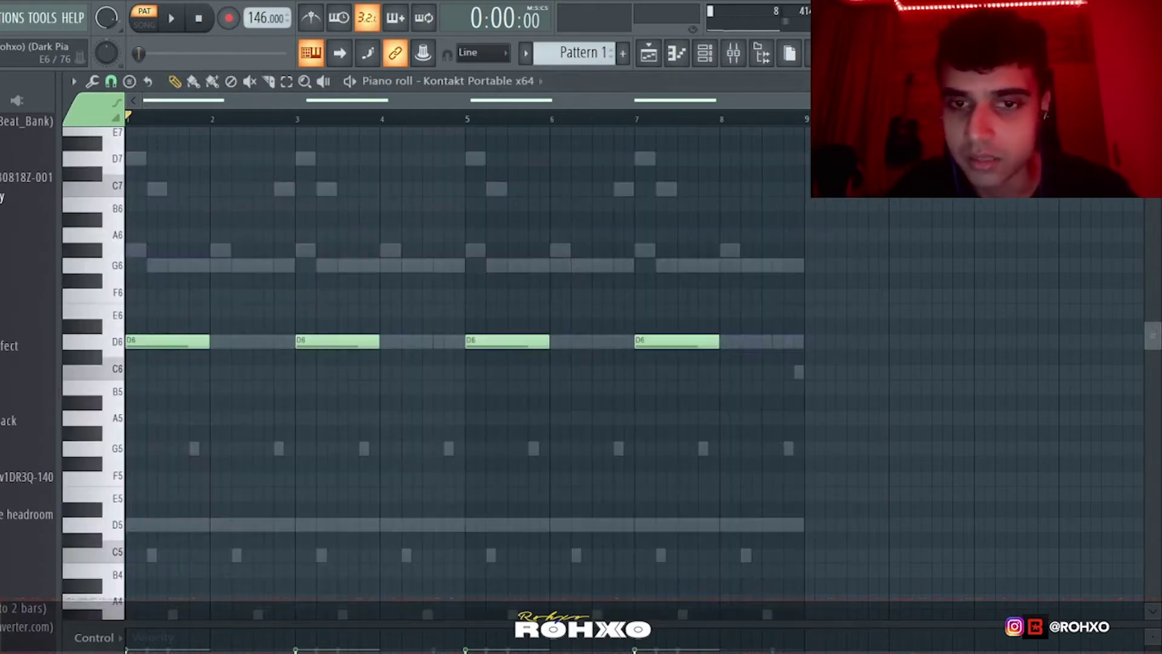
Step: Inspect the ShaperBox 2 volume curve on the first Kontakt Portable x64 mixer track
click(740, 57)
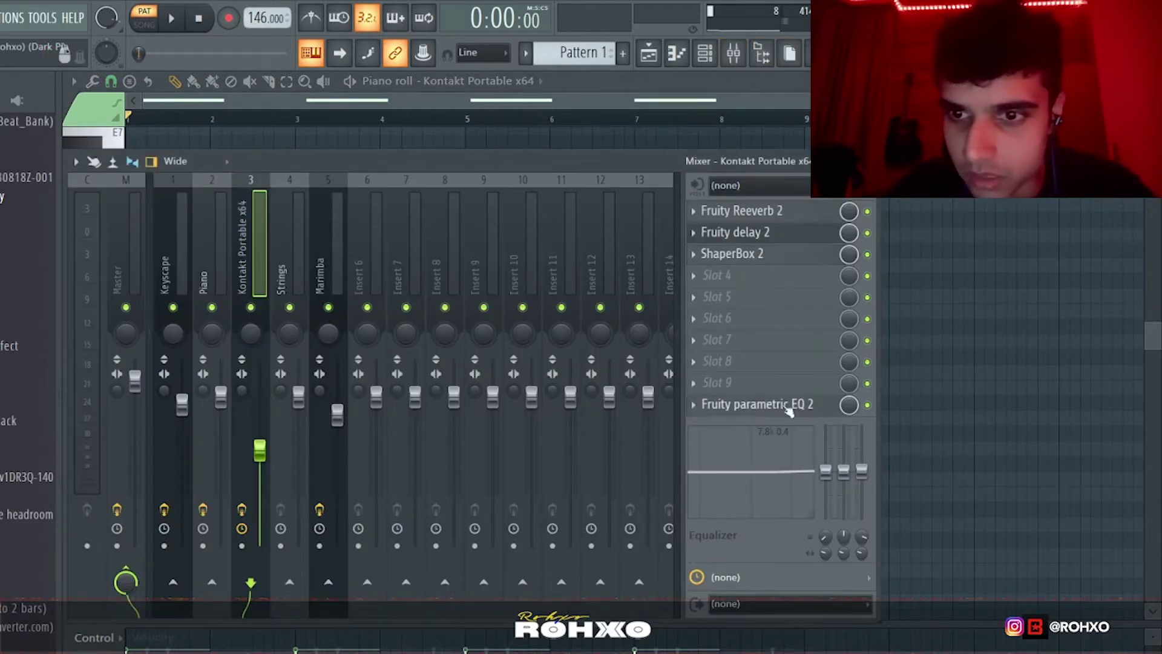
click(764, 259)
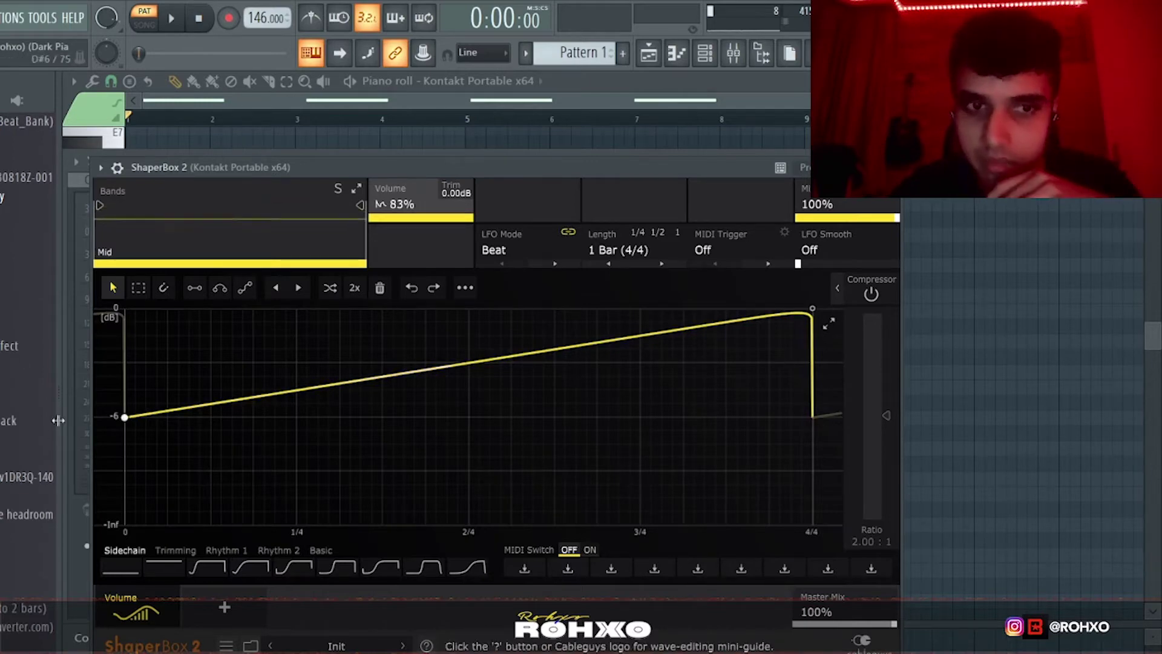
key(Escape)
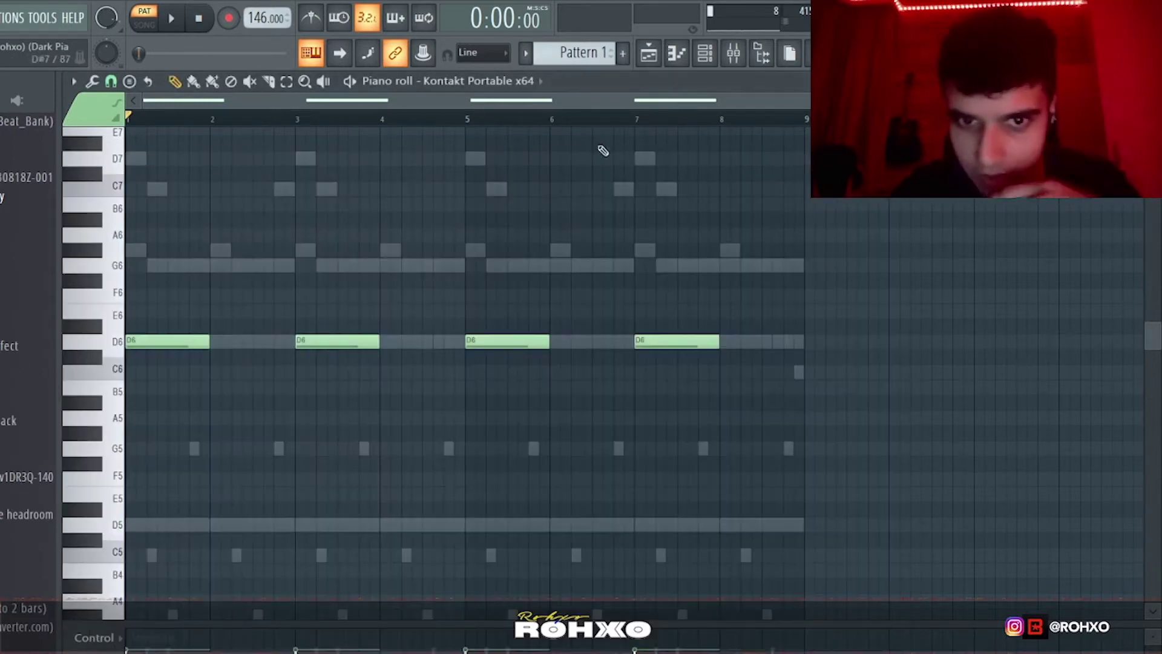
Step: Look over the pattern and audio clips on the playlist's lower tracks
click(735, 55)
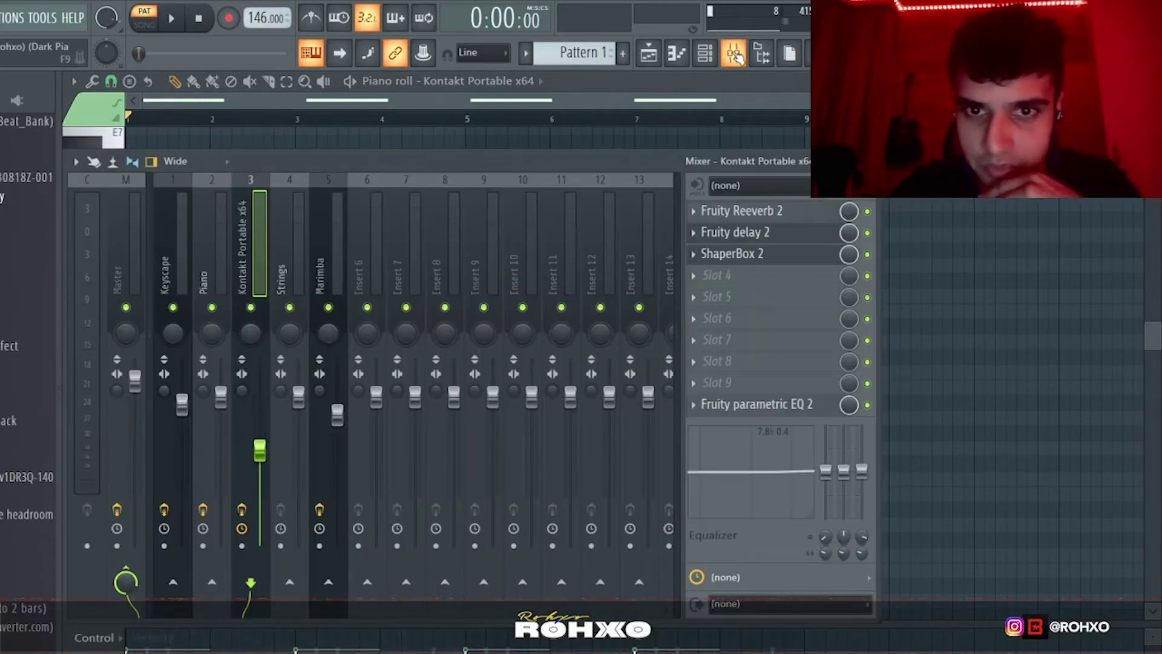
click(664, 58)
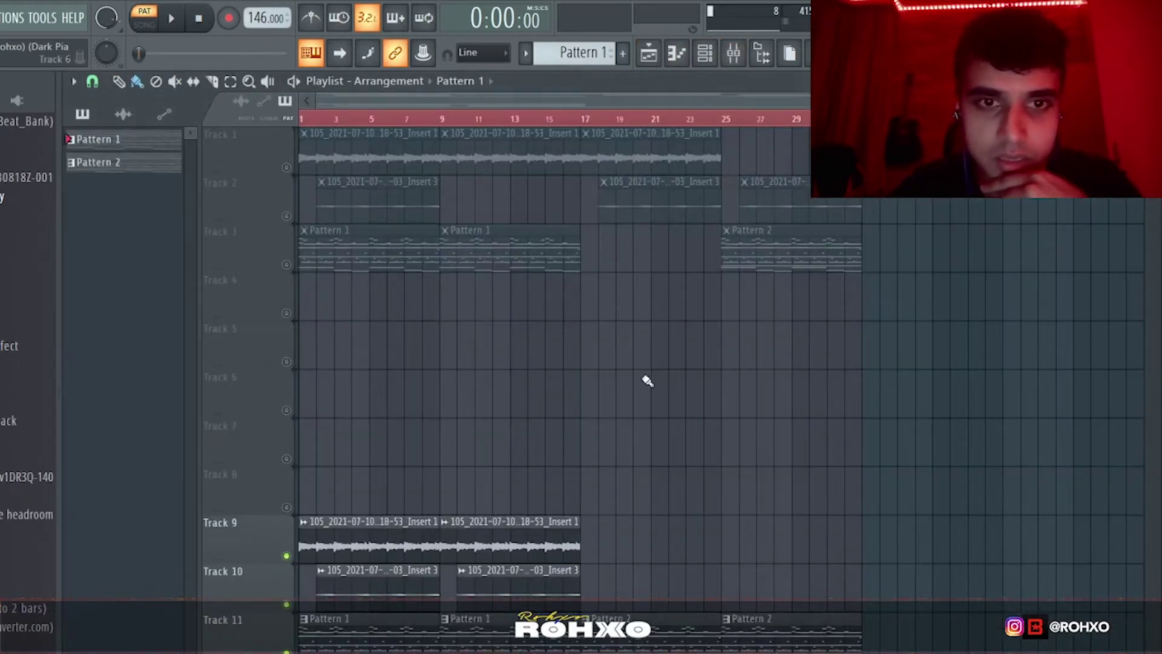
alt+scroll(646, 377, down, 2)
Step: Check both Fruity parametric EQ 2 effects and the Fruity Reeverb 2 settings on the Keyscape mixer track
click(733, 53)
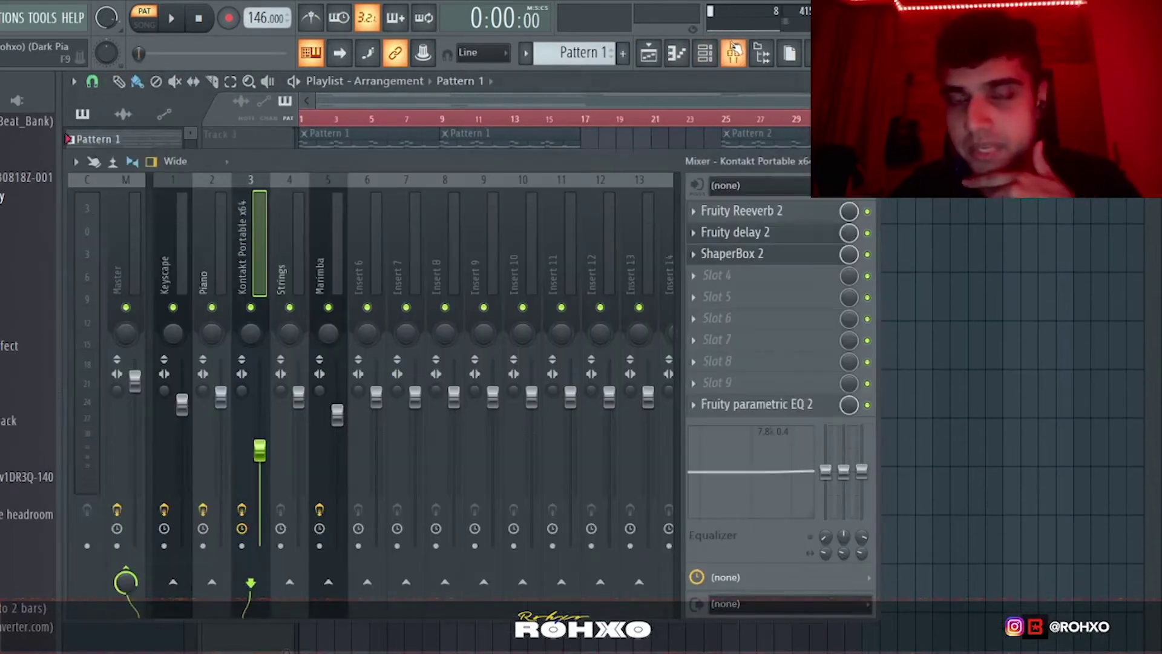
click(176, 230)
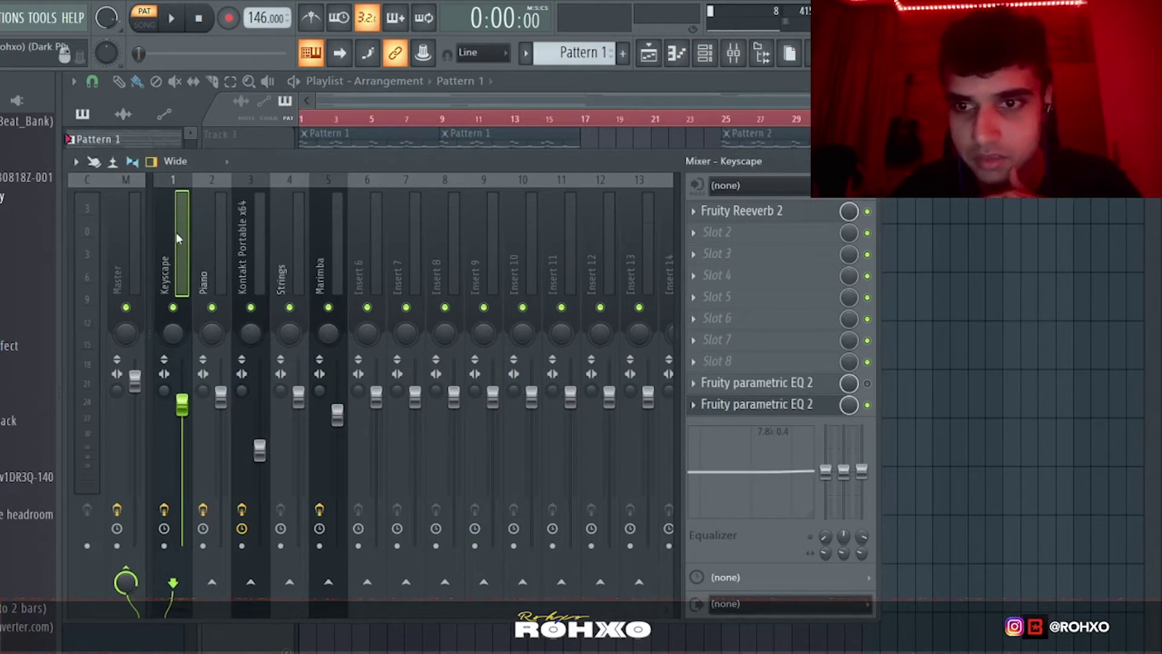
click(785, 405)
click(811, 405)
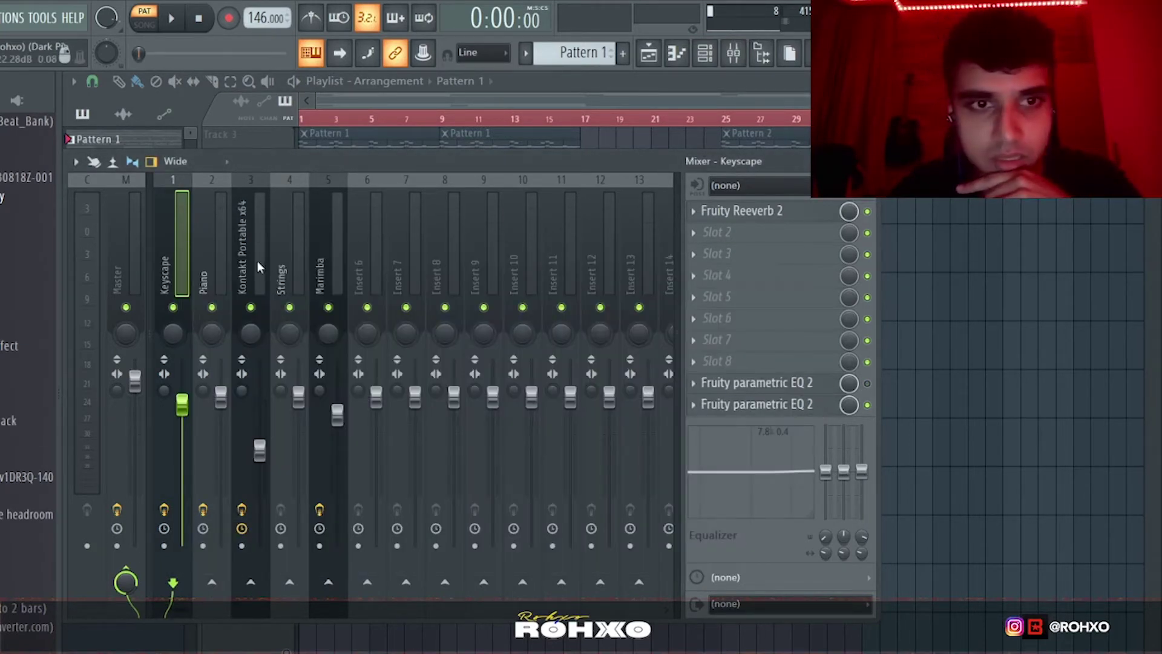
click(787, 404)
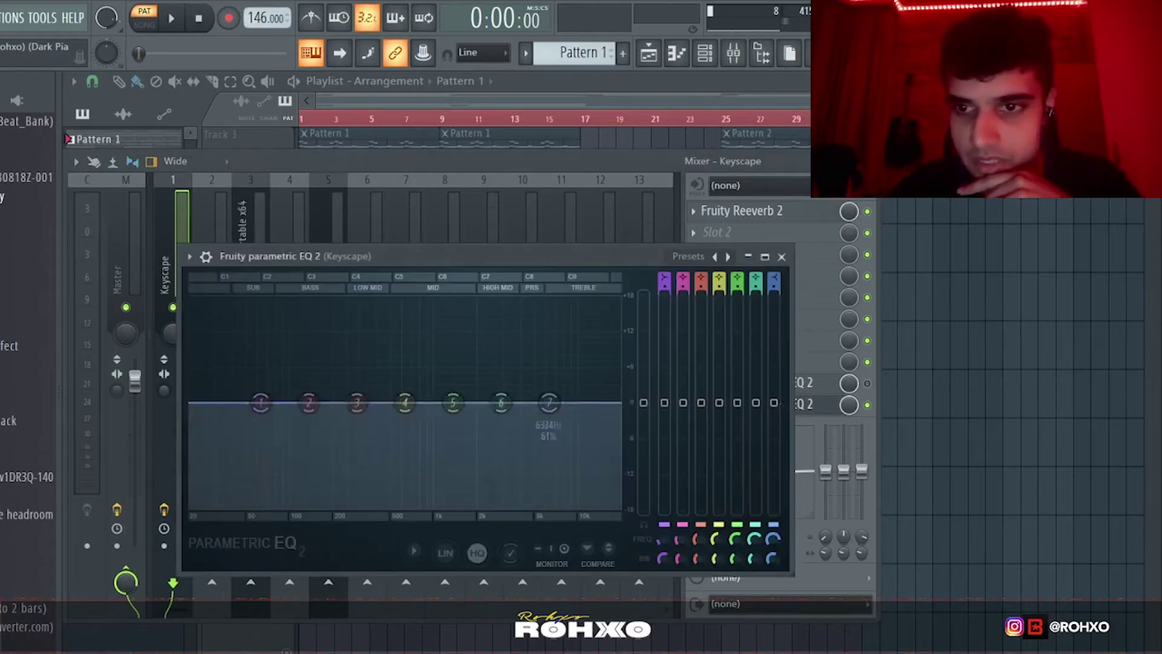
click(814, 404)
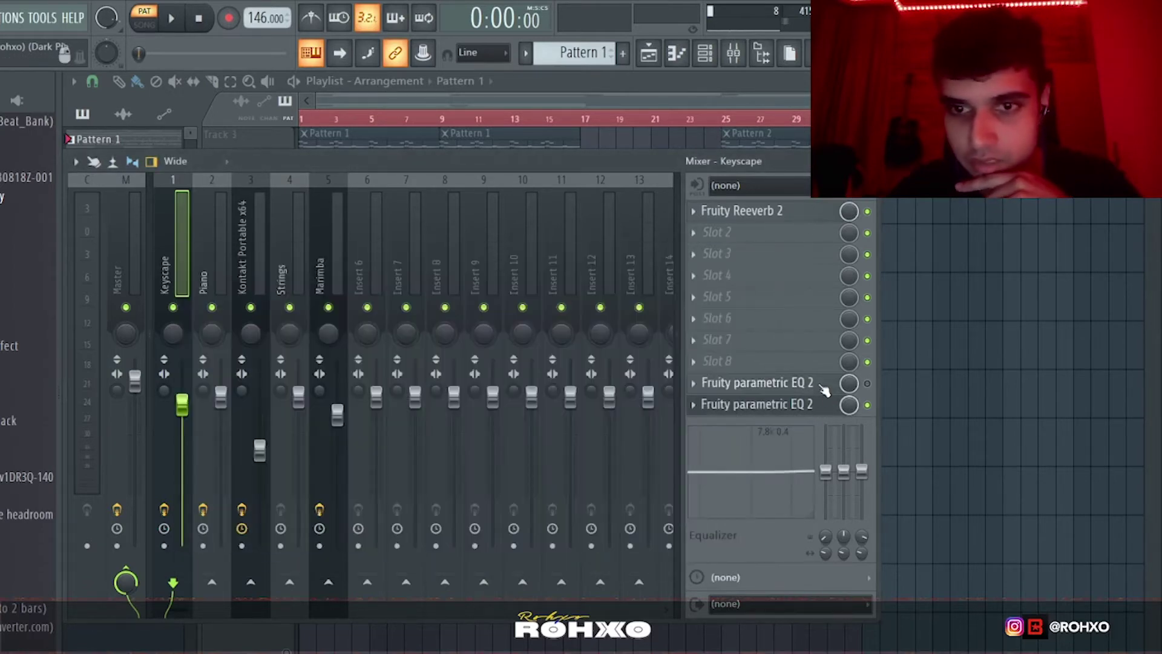
click(812, 383)
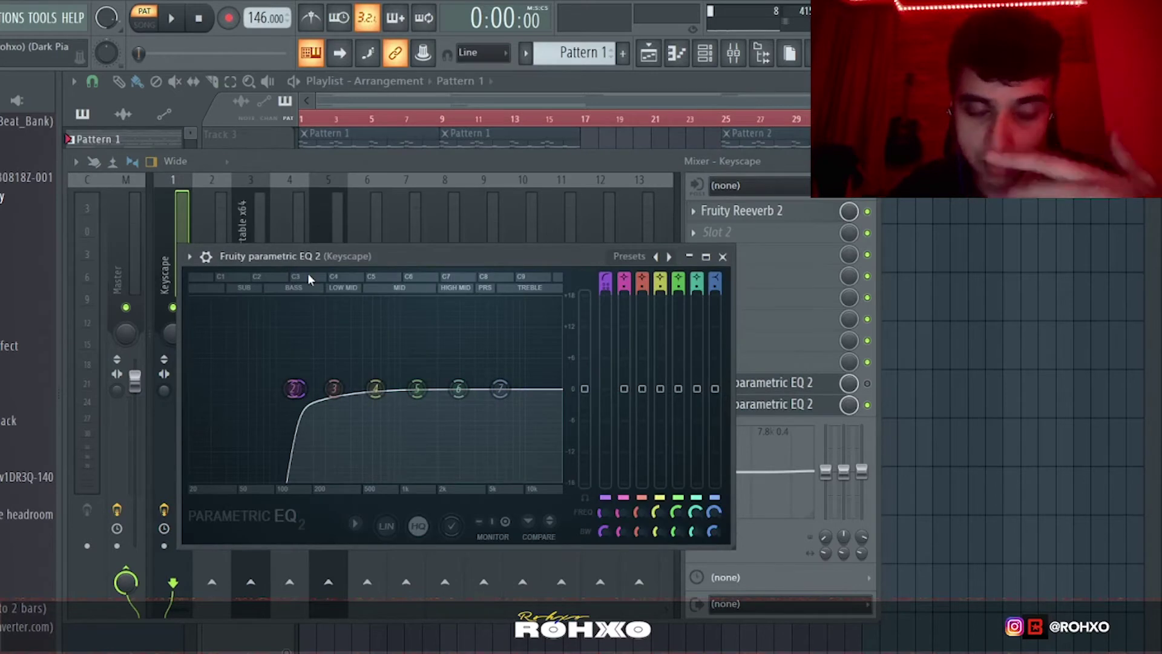
click(781, 219)
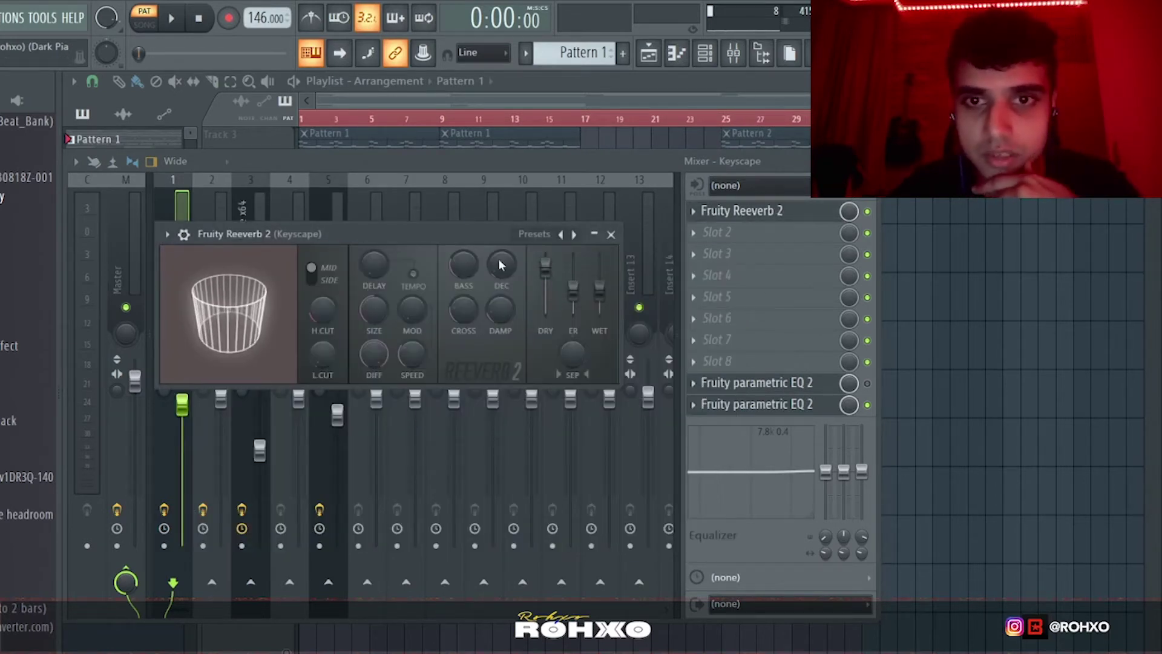
key(Escape)
Step: Inspect the Fruity parametric EQ 2 curve on the Kontakt Portable x64 mixer track and select the Marimba track
click(243, 219)
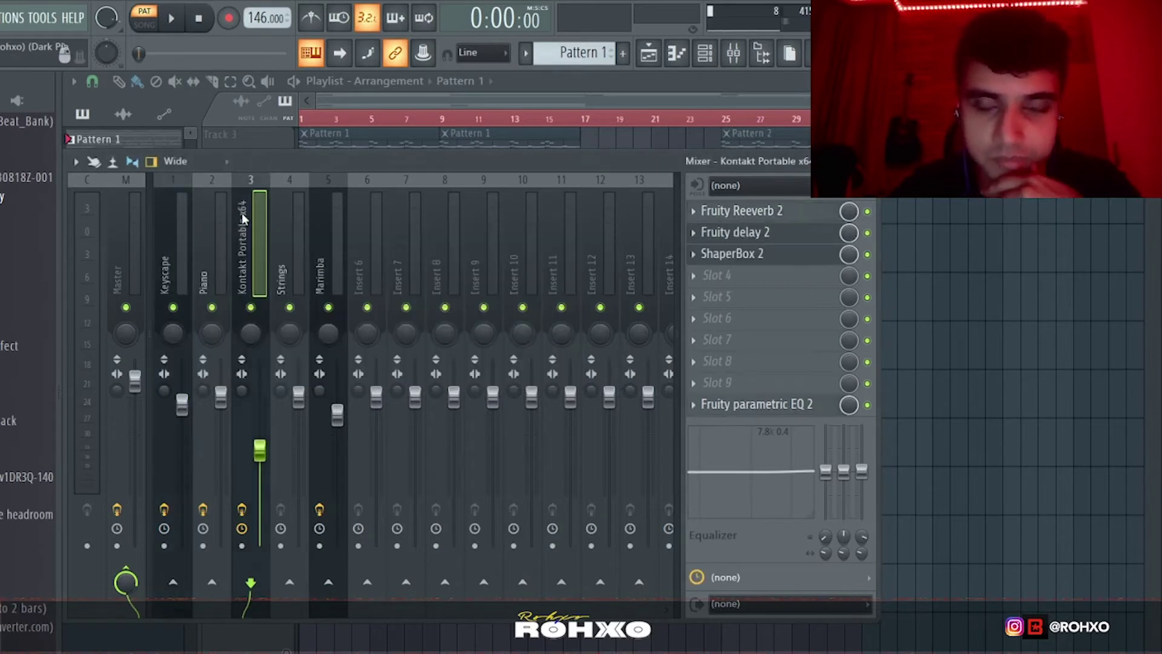
click(803, 406)
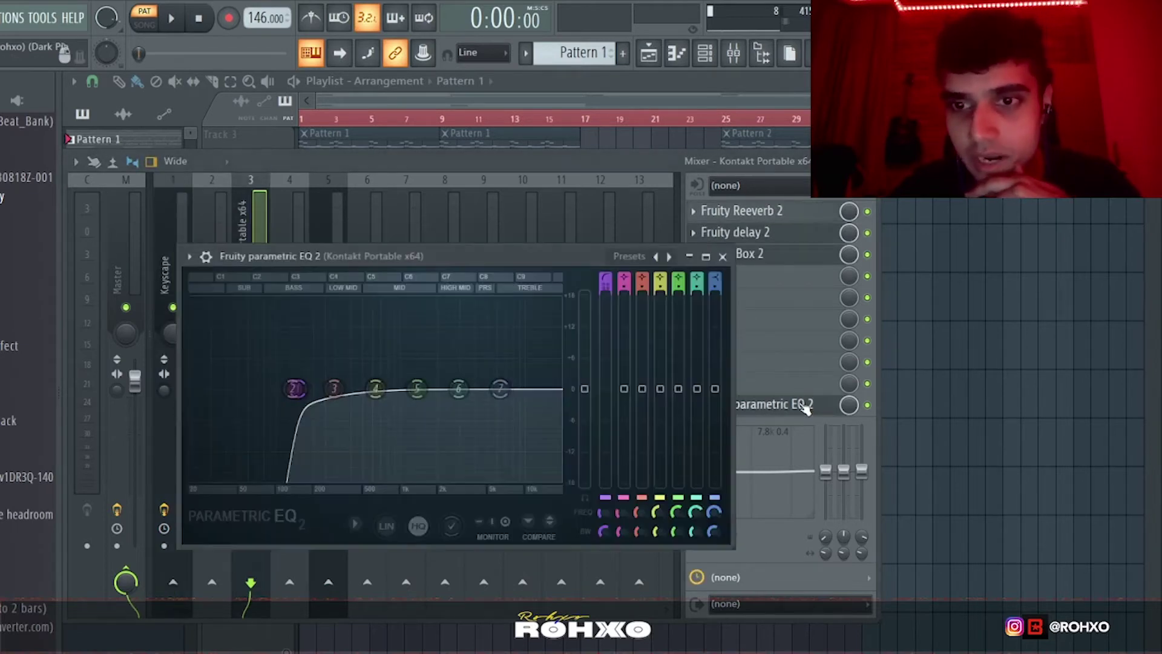
key(Escape)
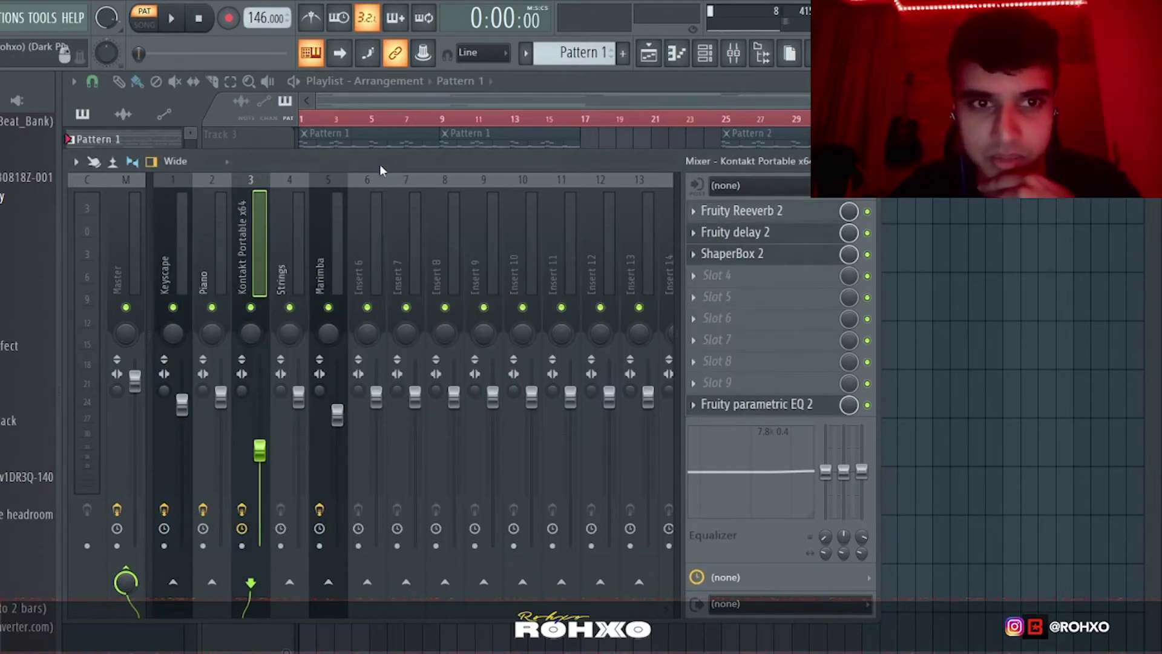
click(332, 234)
key(F9)
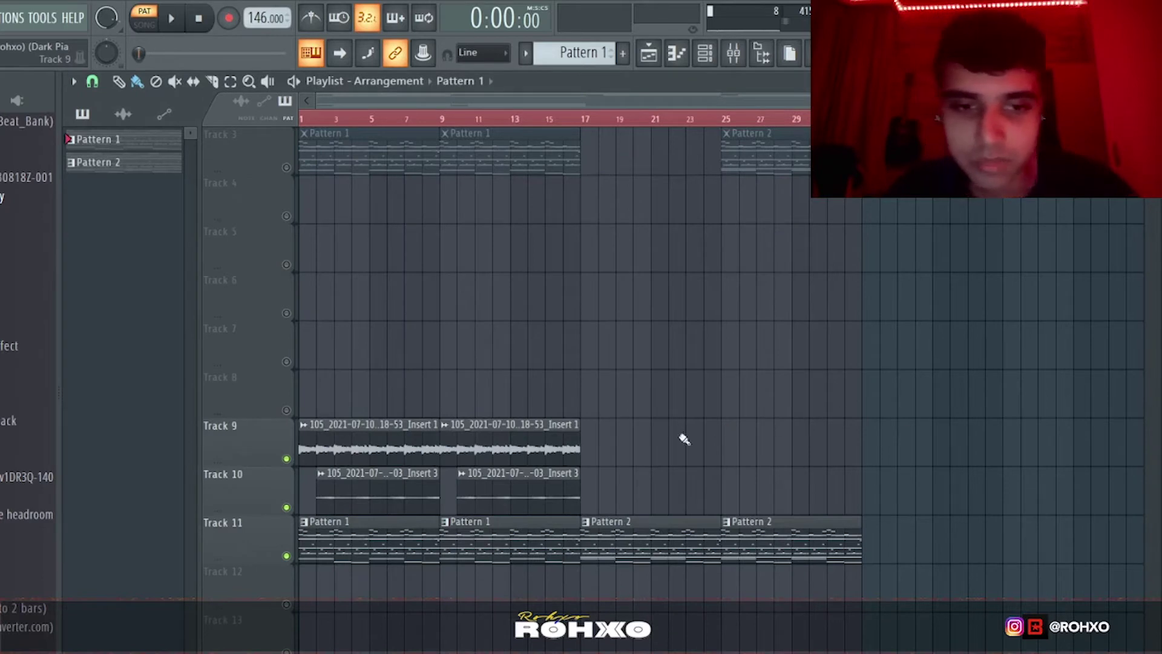
Step: Look over the Mallet Flux Marimba instrument and the library list in the Kontakt Portable x64 #2 channel
click(705, 53)
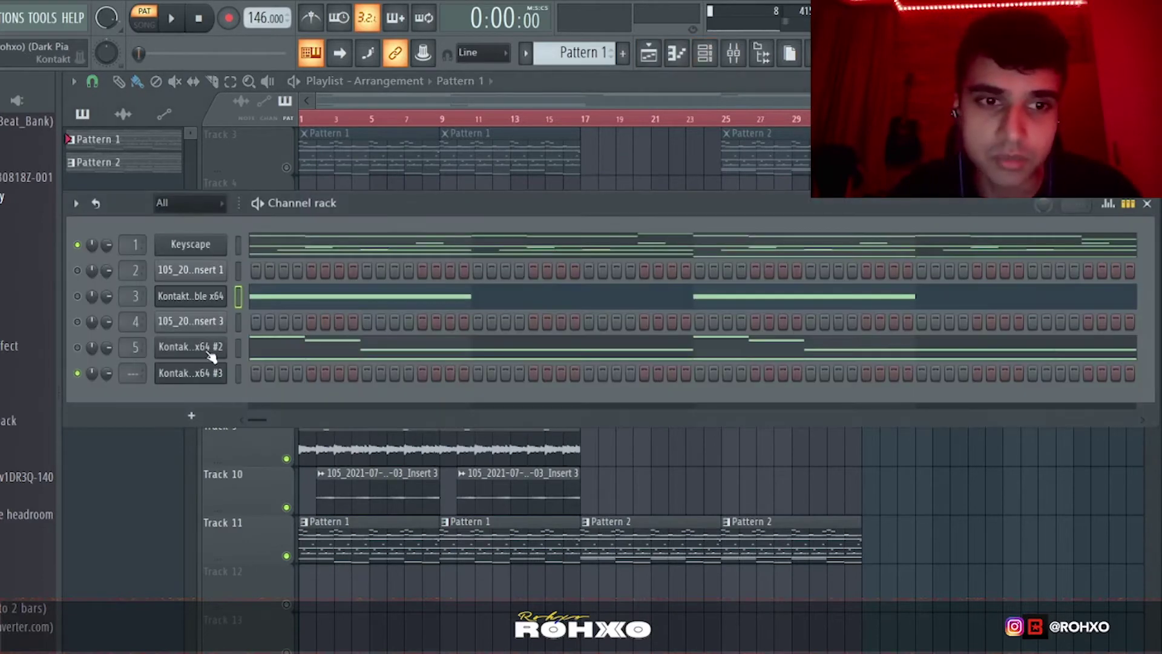
click(208, 353)
scroll(718, 485, down, 3)
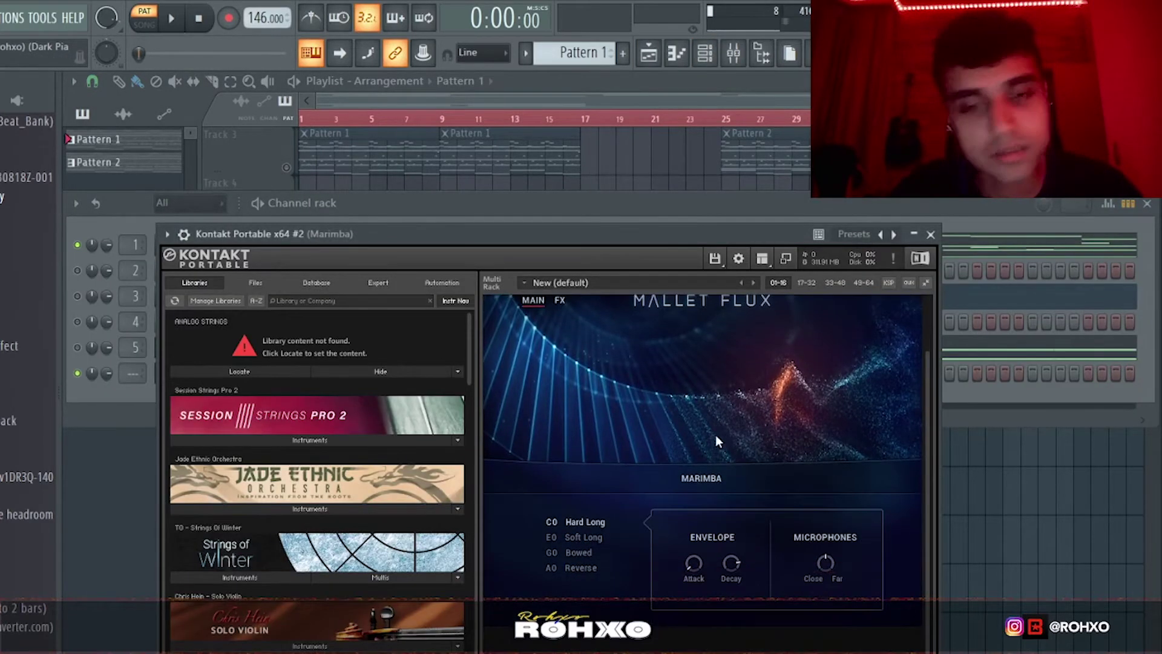
scroll(717, 430, up, 2)
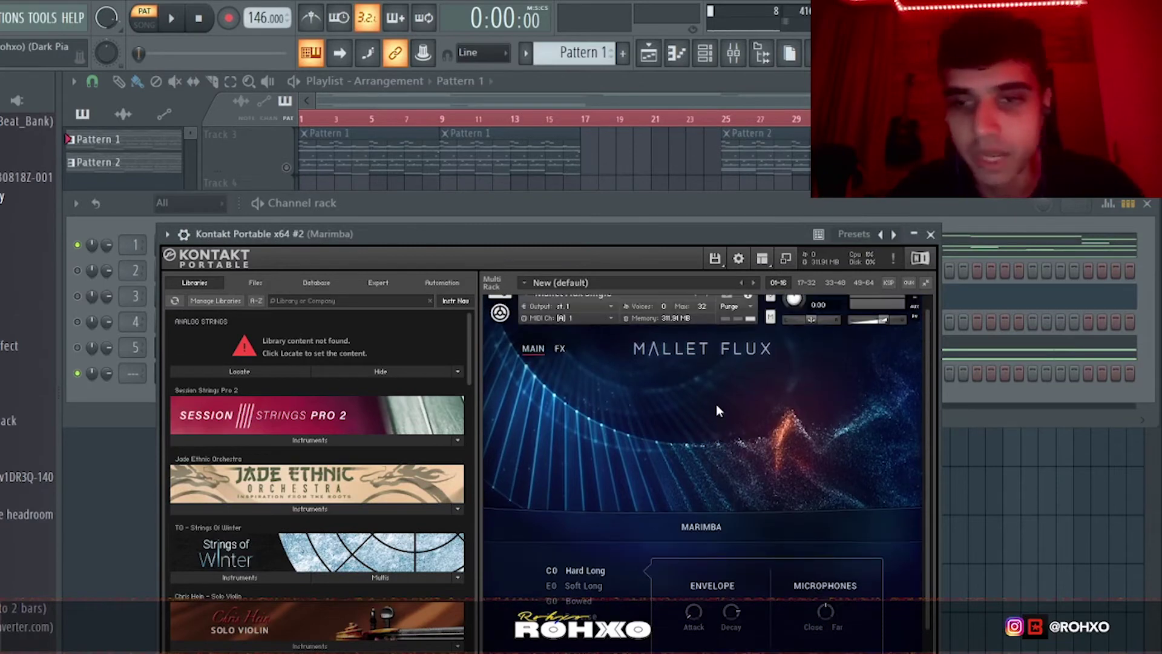
scroll(375, 492, down, 2)
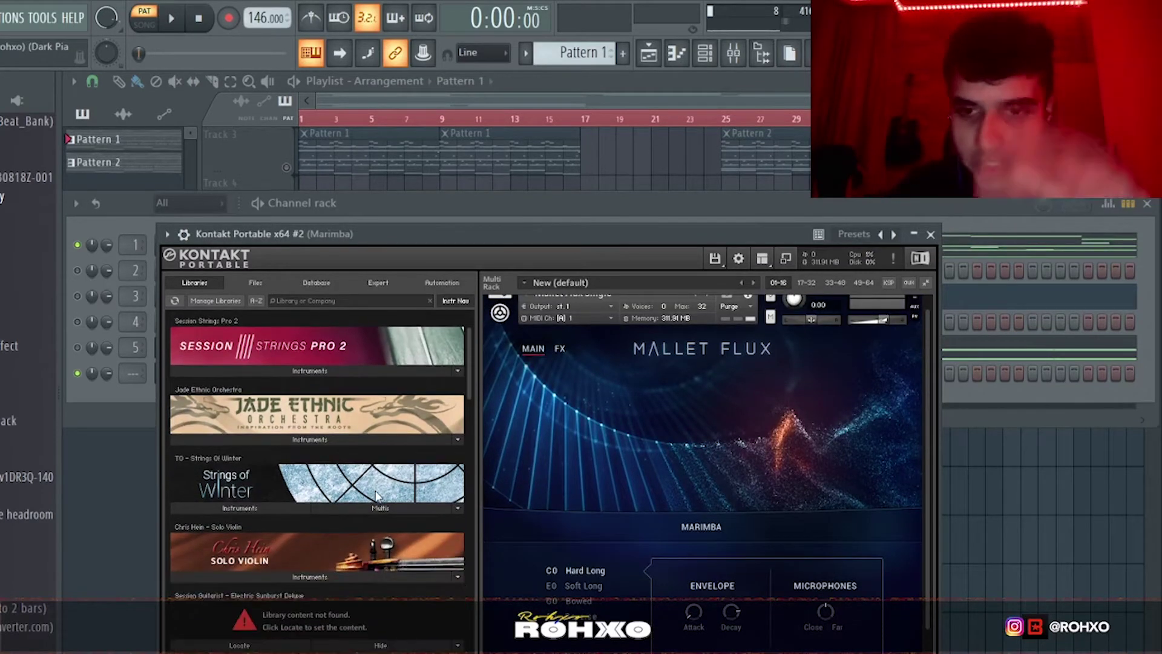
scroll(375, 491, down, 1)
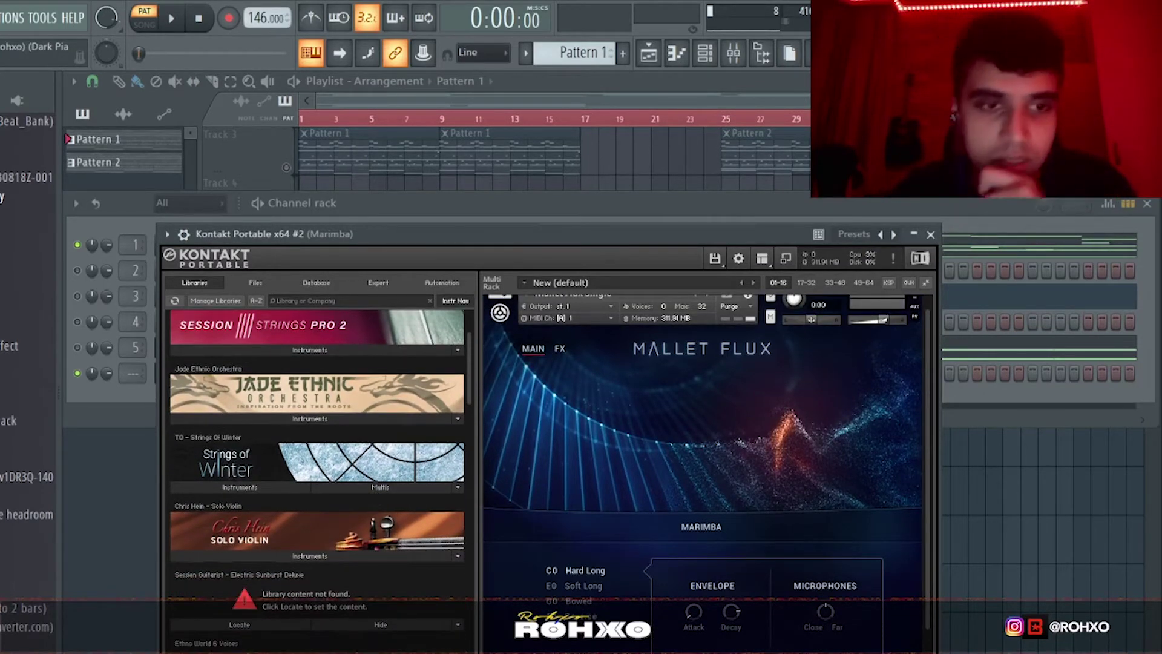
click(114, 408)
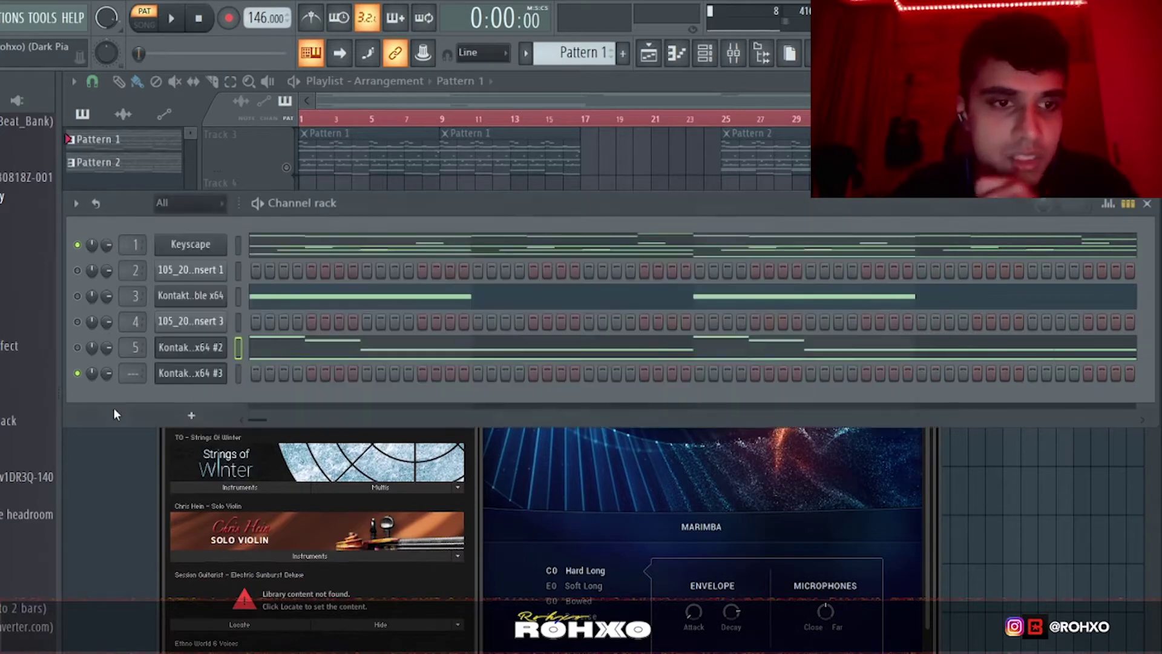
Step: Examine the Kontakt Portable x64 #2 channel's marimba notes in Pattern 1
click(245, 349)
scroll(309, 467, up, 3)
scroll(311, 483, down, 5)
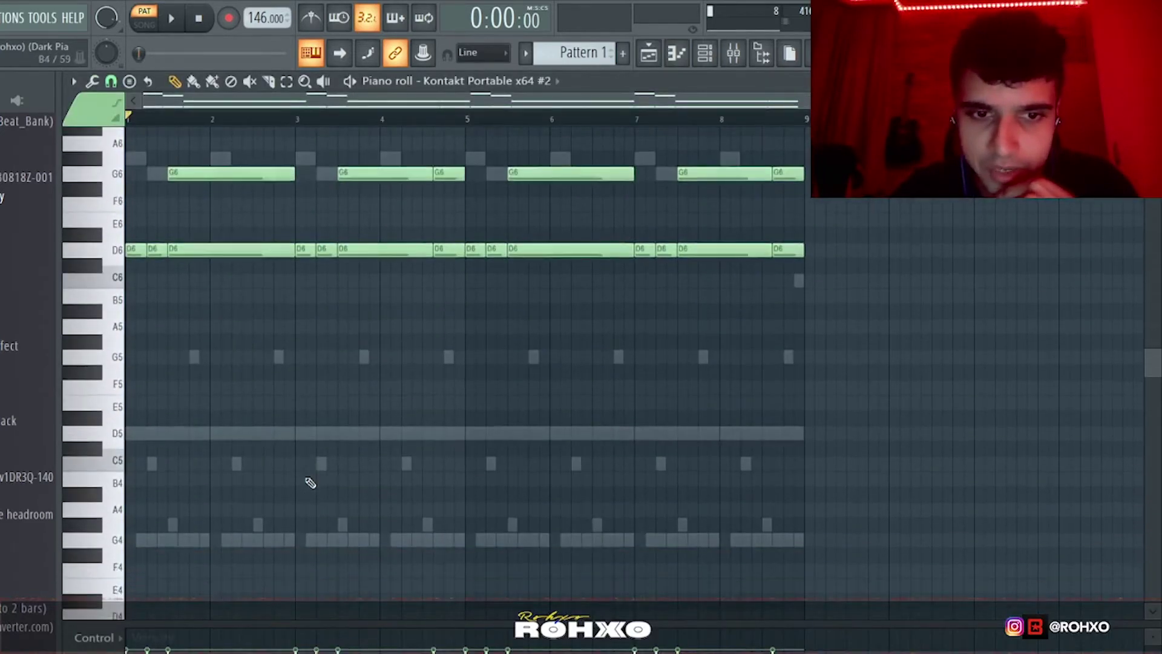
scroll(257, 442, up, 4)
scroll(161, 467, down, 8)
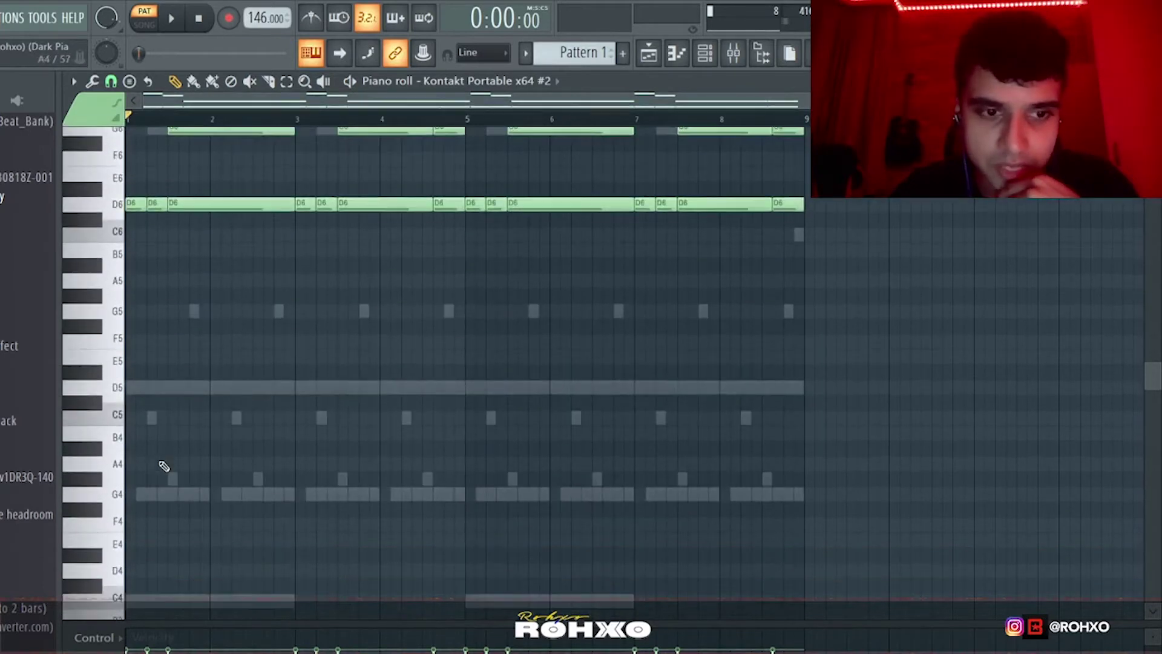
scroll(161, 465, up, 6)
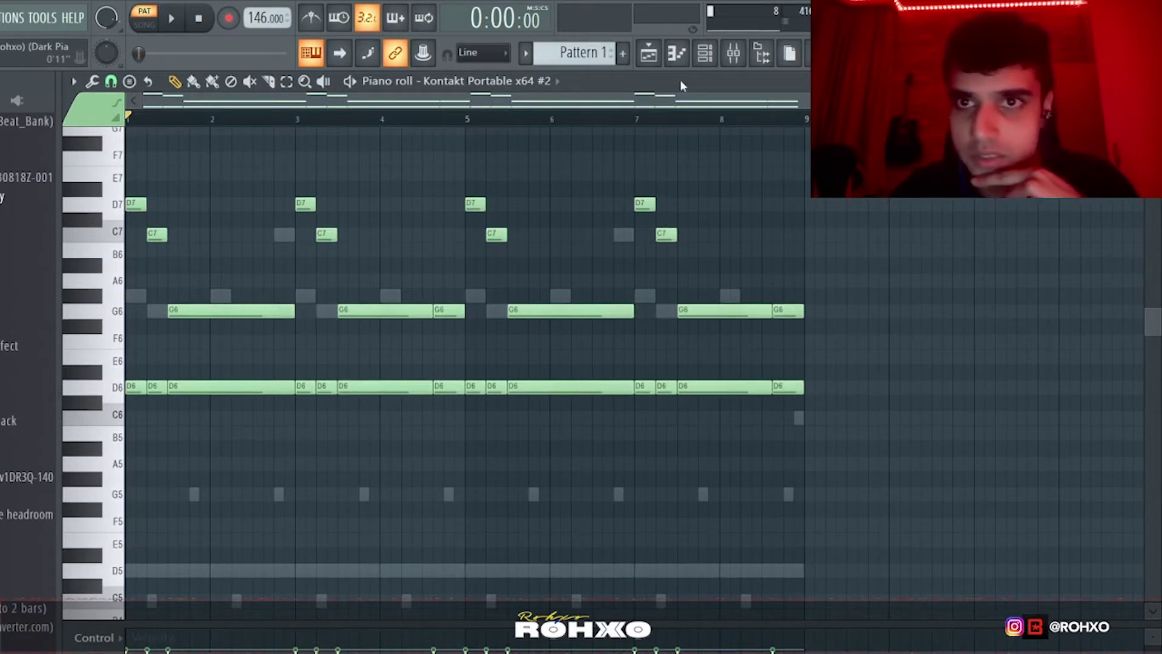
Step: Play Pattern 1 while following the marimba notes, then stop playback
click(714, 51)
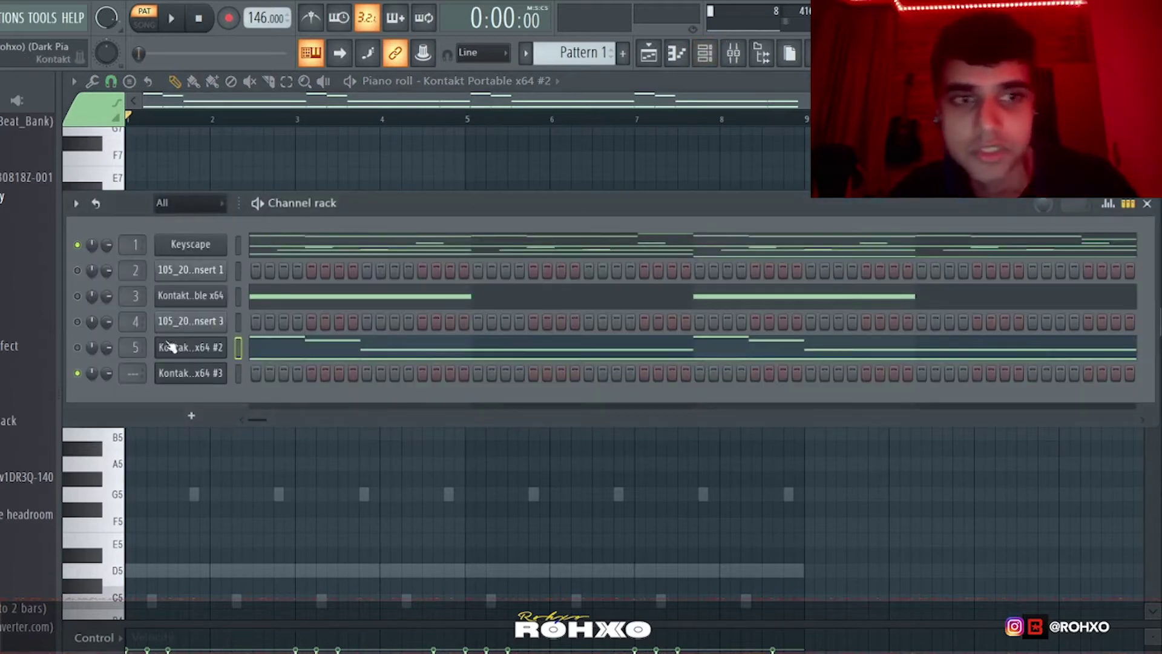
key(space)
key(F6)
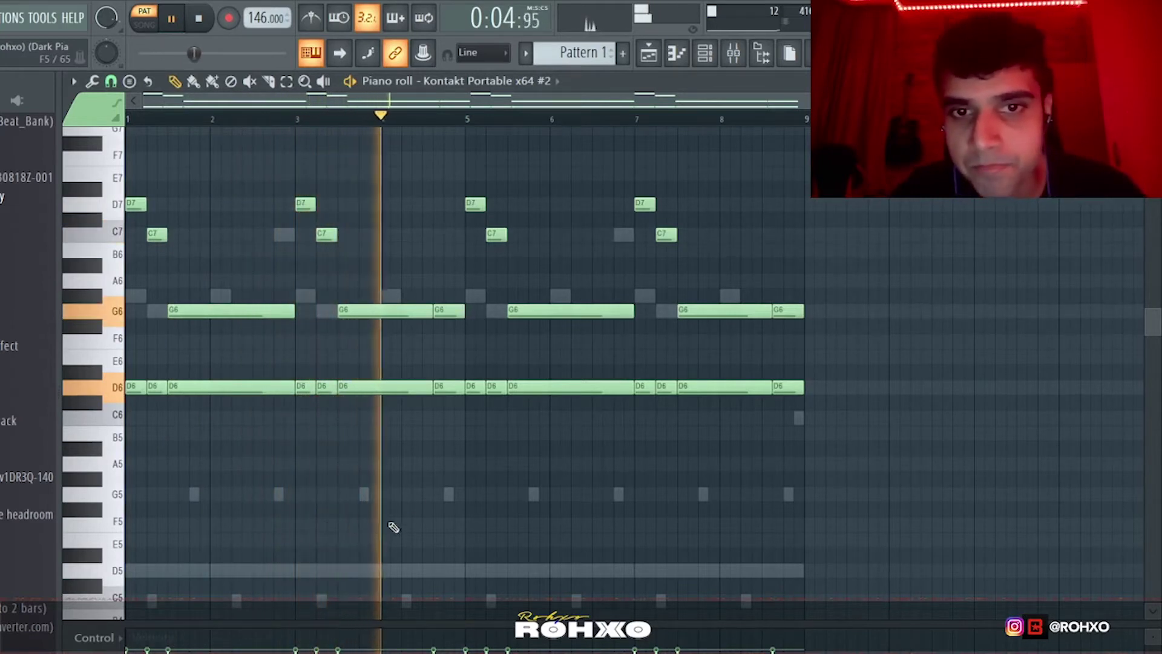
key(space)
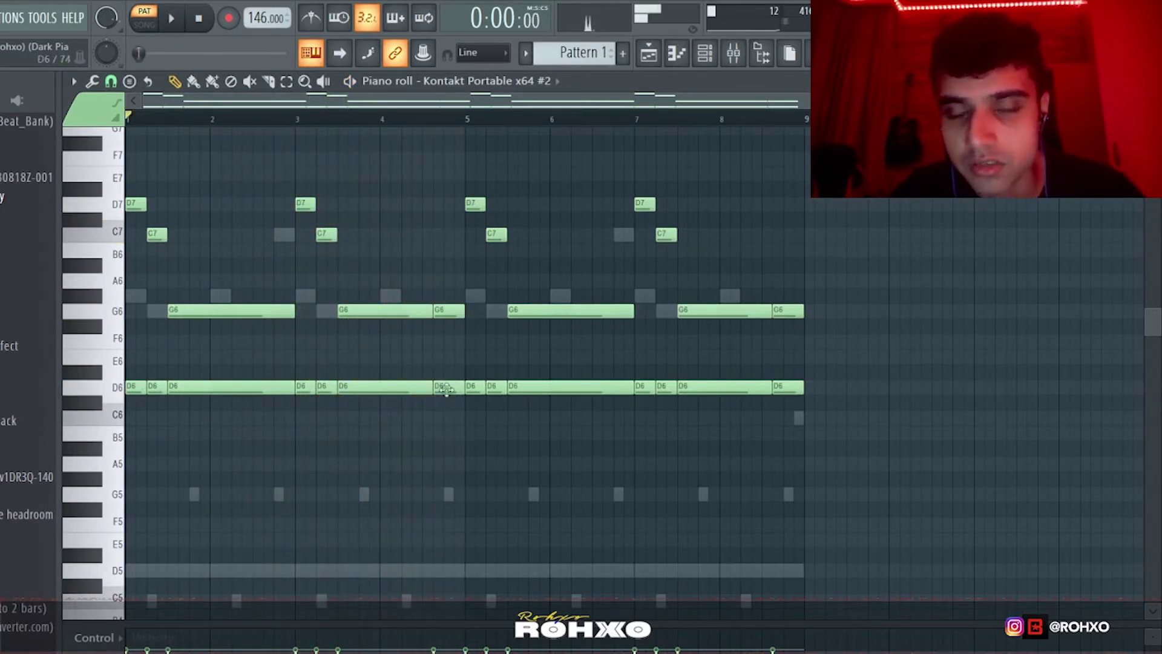
Step: Solo Track 10 in the playlist
click(648, 54)
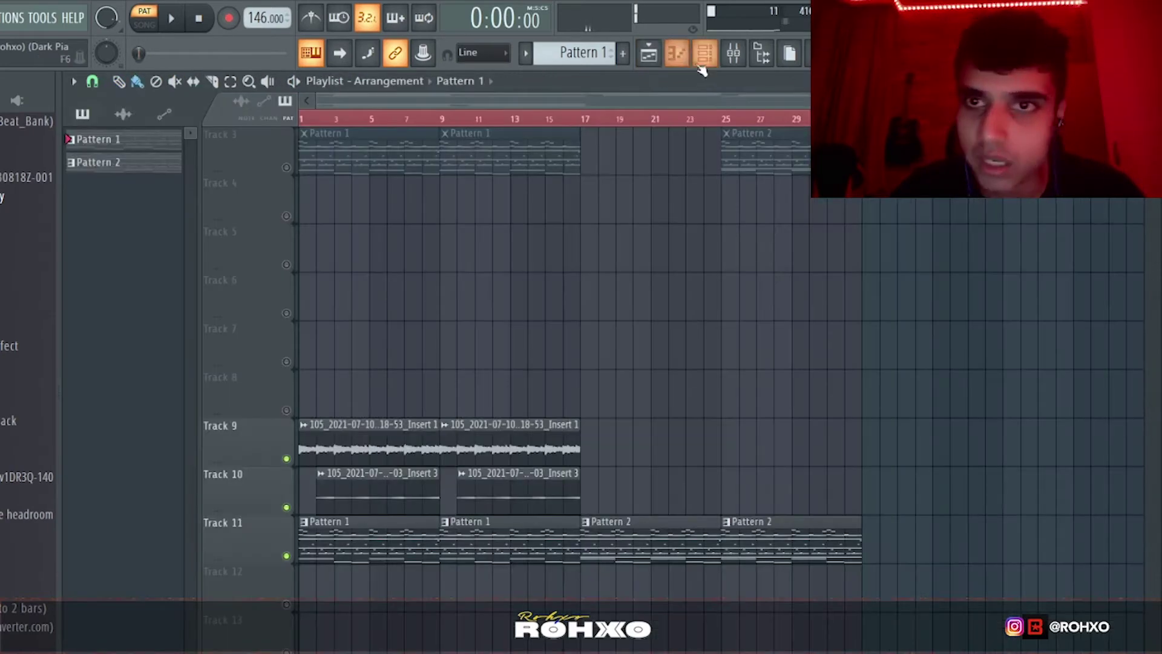
click(705, 53)
key(F6)
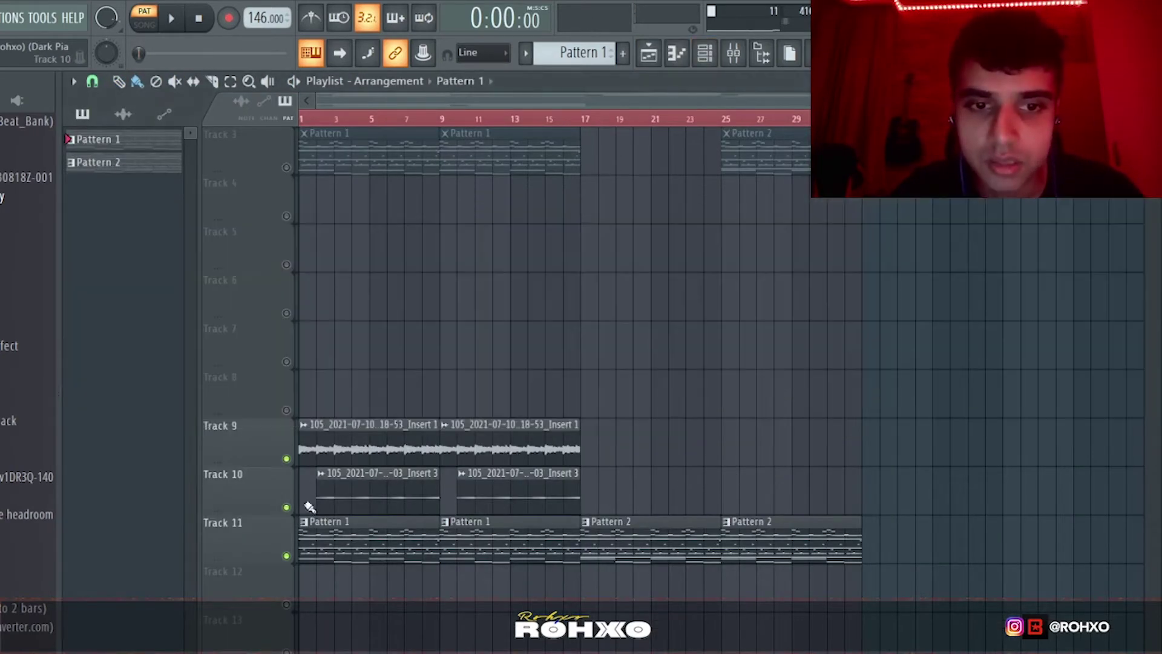
ctrl+click(286, 507)
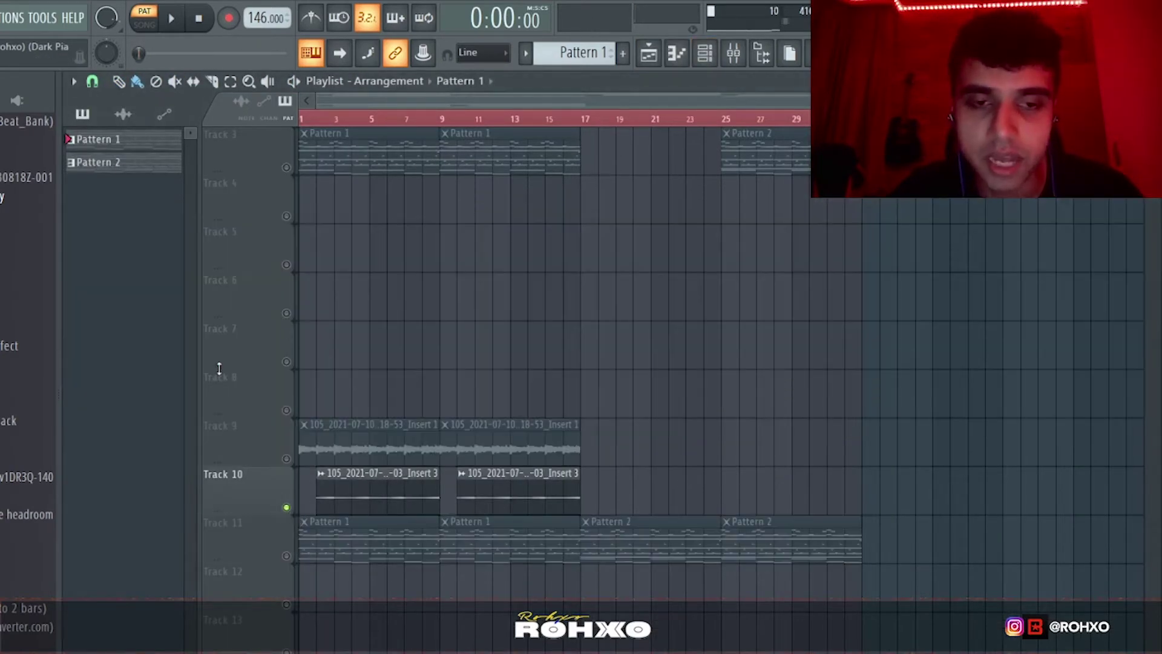
Step: Switch playback to song mode and play the soloed Insert 3 audio clips from the start
scroll(234, 394, up, 2)
scroll(228, 460, up, 3)
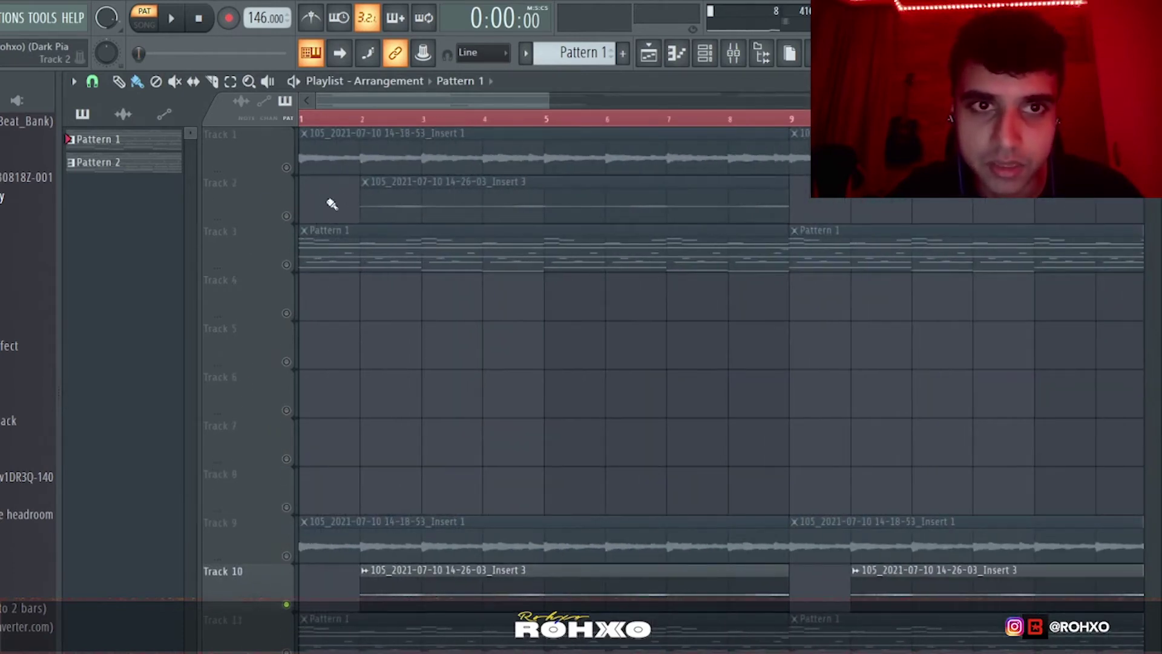
scroll(352, 378, down, 1)
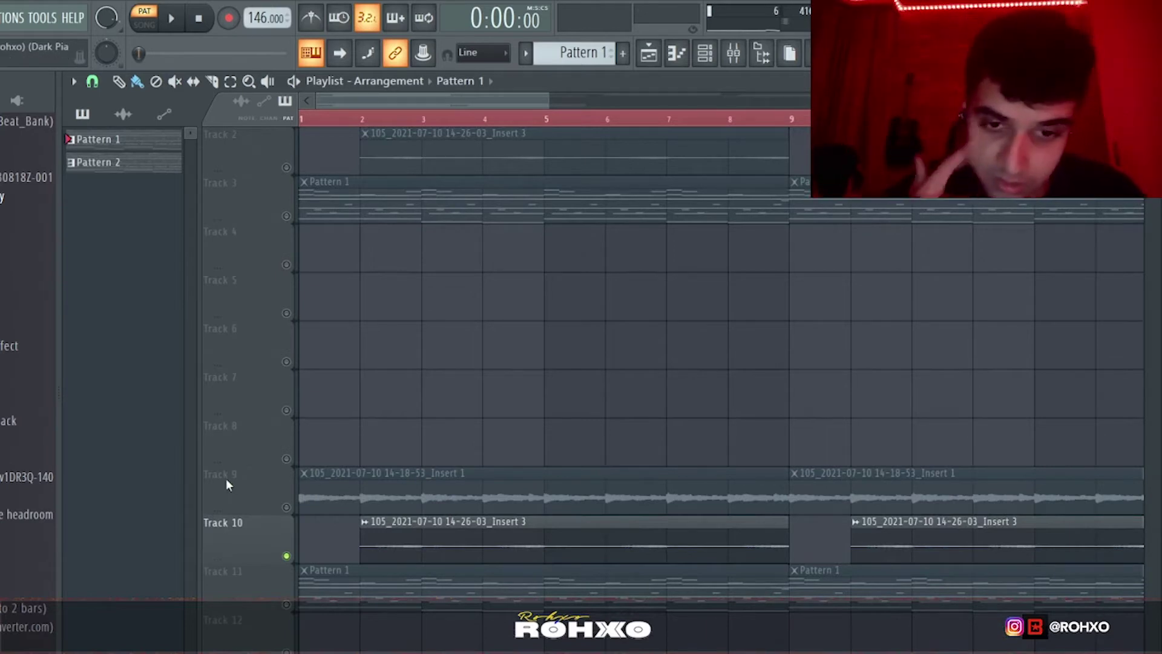
key(l)
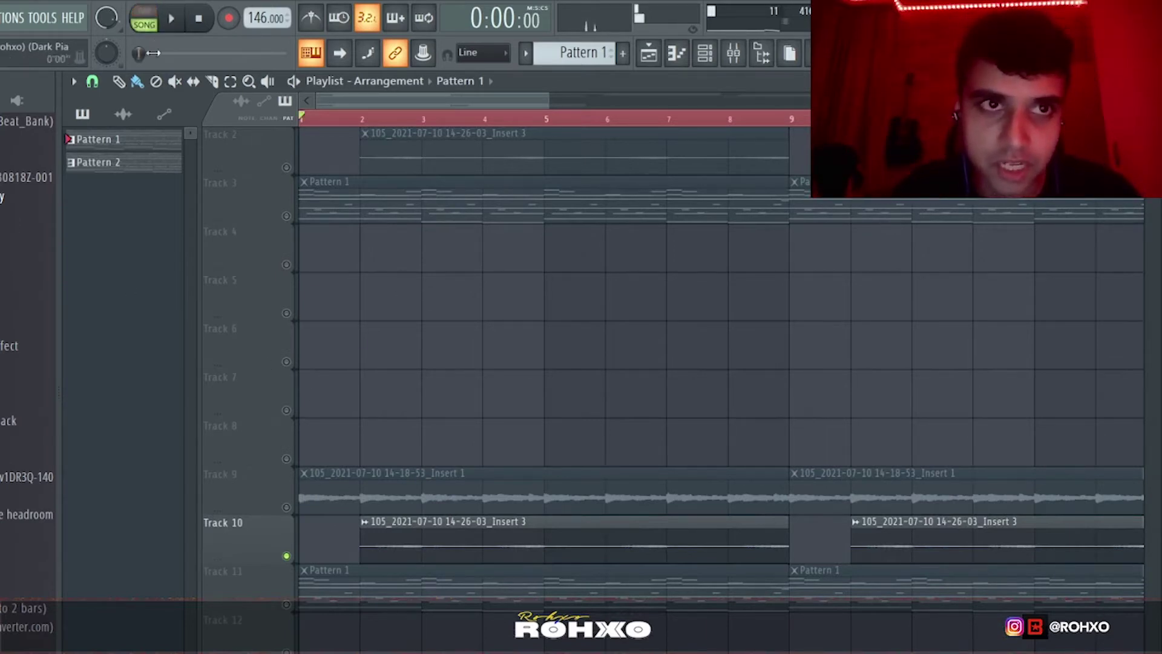
key(space)
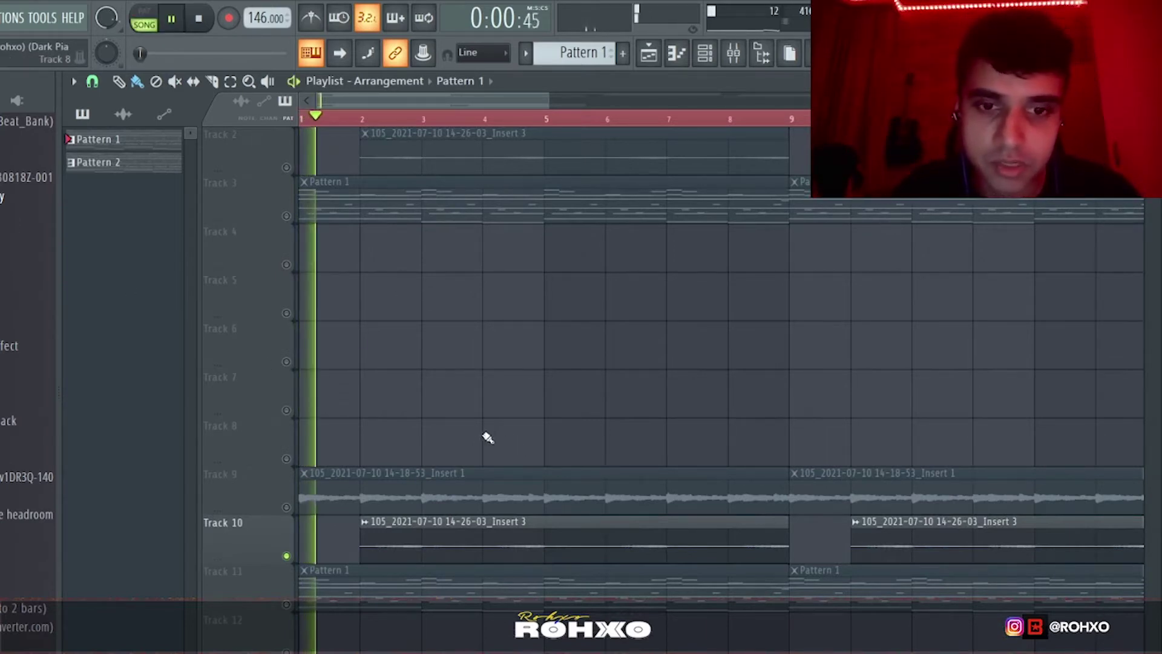
Step: Pick the first Insert 3 audio clip on Track 10, listen to it and stop playback
click(433, 553)
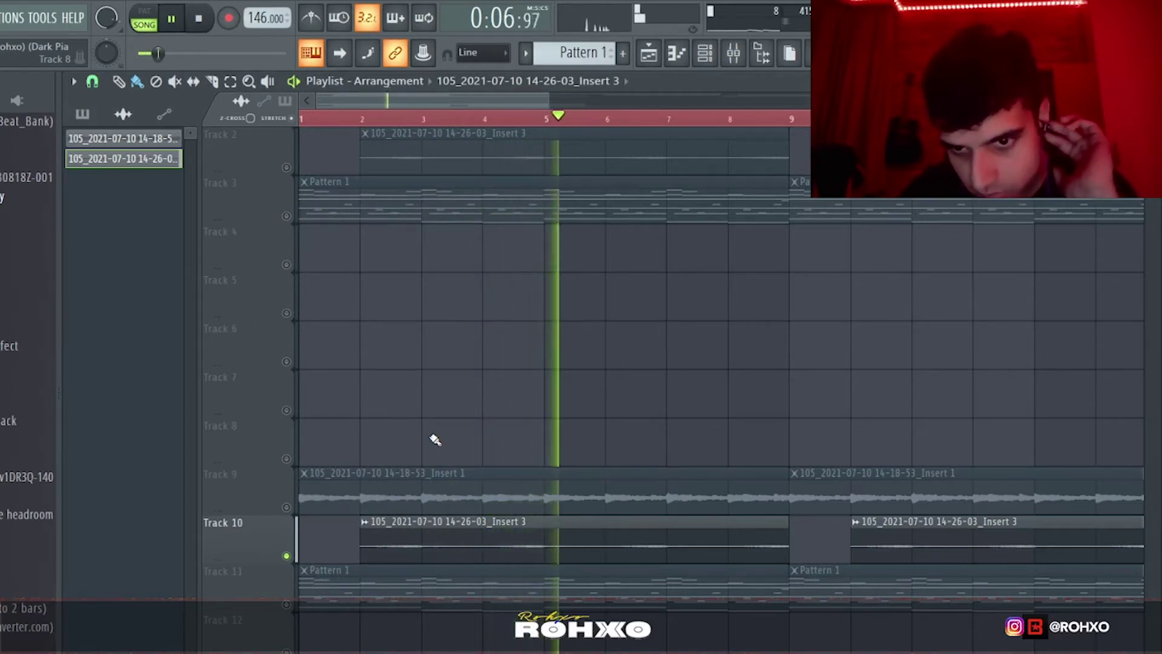
key(space)
scroll(561, 322, down, 4)
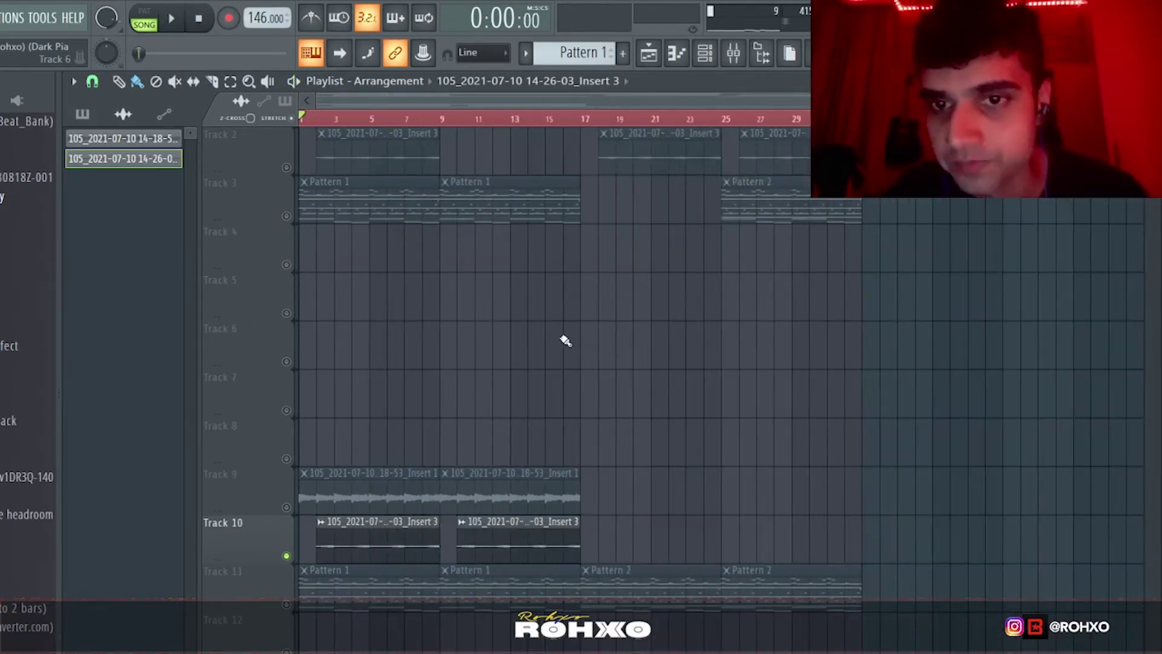
scroll(567, 333, up, 1)
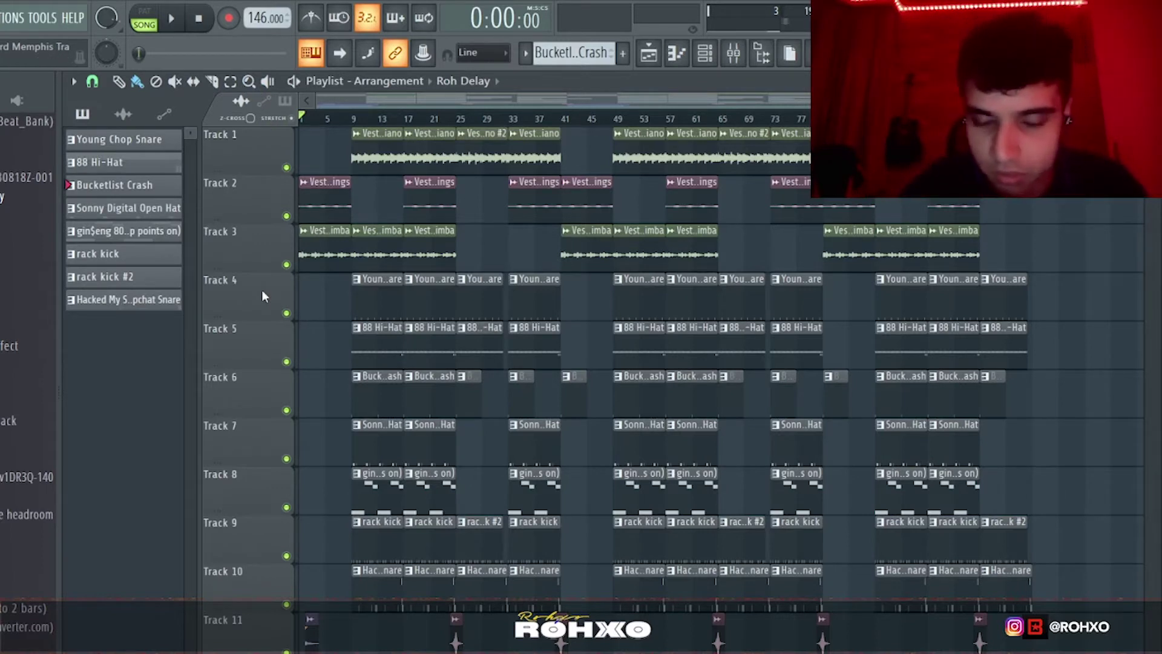
Step: Set the song position to bar 9 and open the Young Chop Snare pattern's notes in the piano roll
click(352, 118)
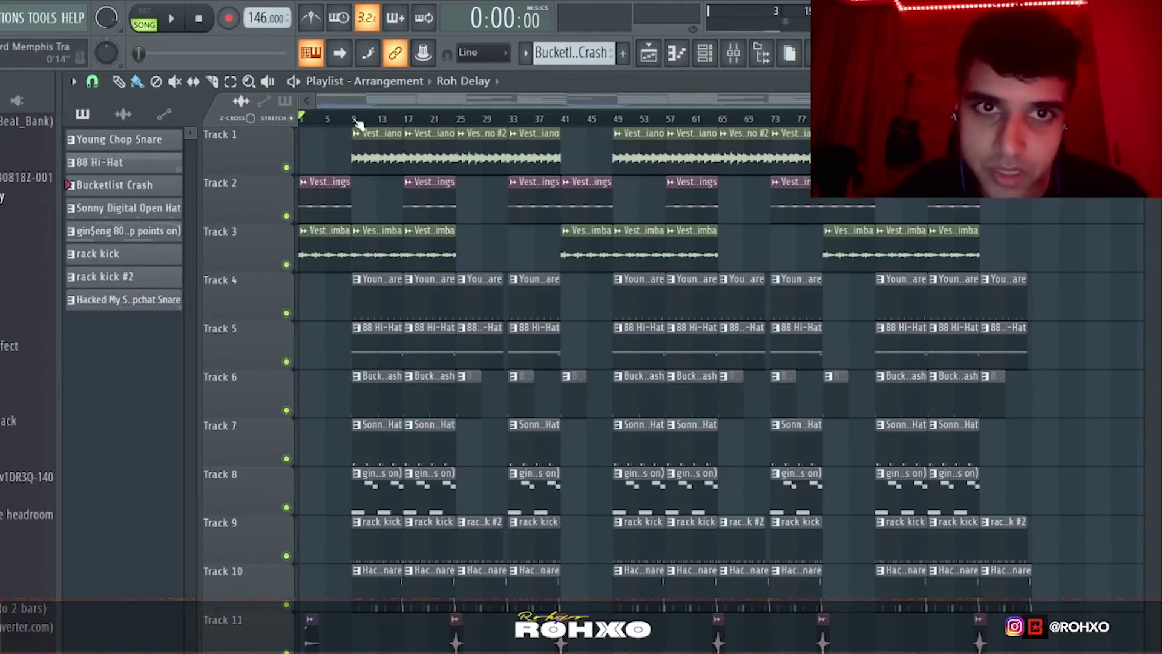
double_click(390, 295)
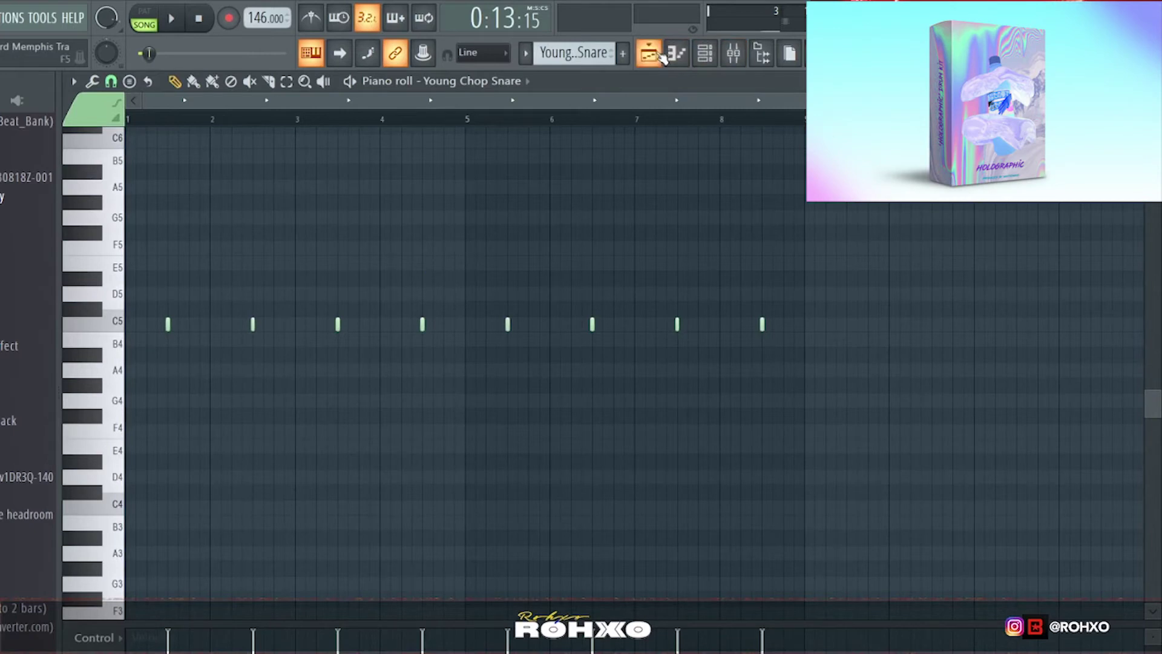
click(660, 56)
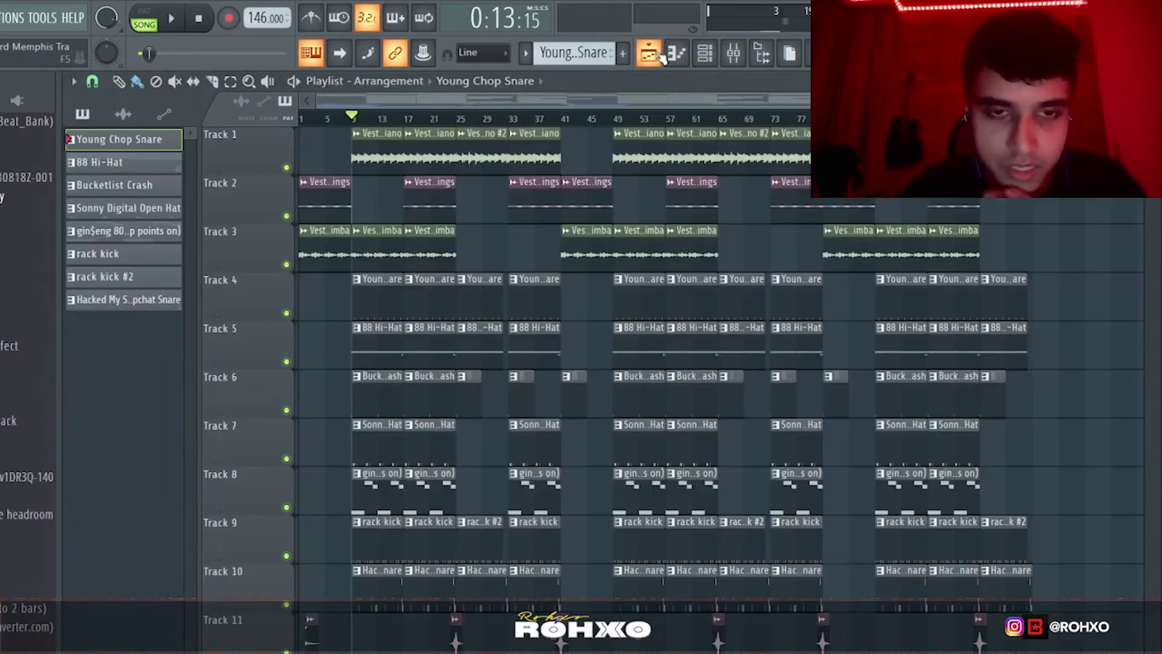
double_click(383, 300)
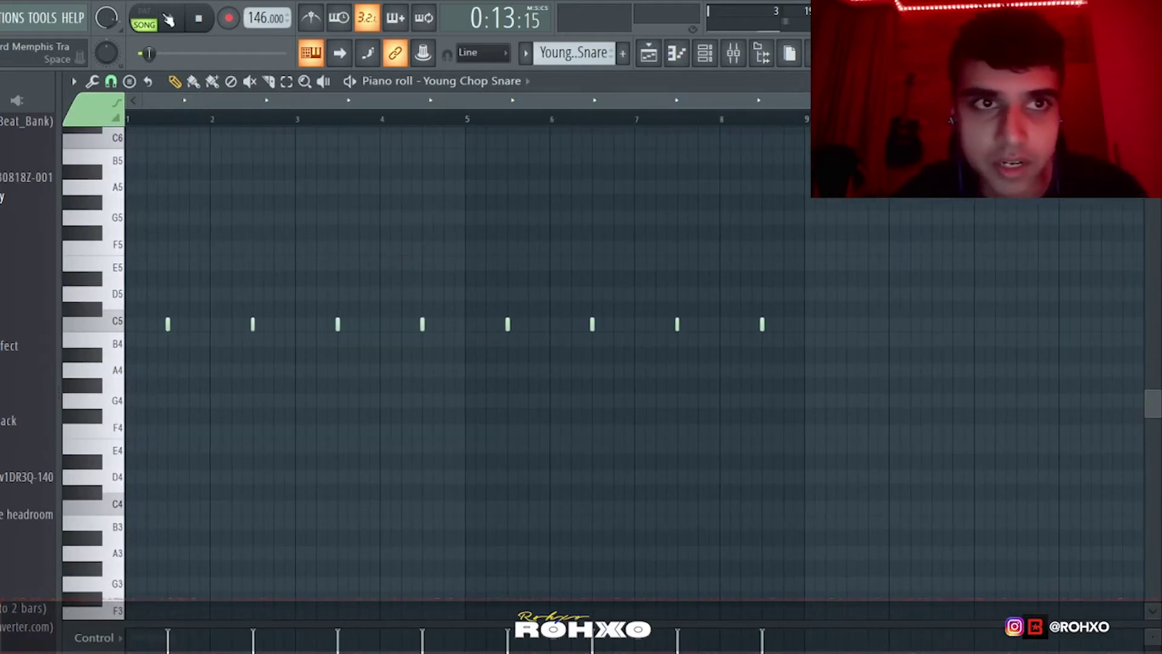
Step: Switch playback to pattern mode, play the Young Chop Snare pattern and stop it
click(153, 17)
key(space)
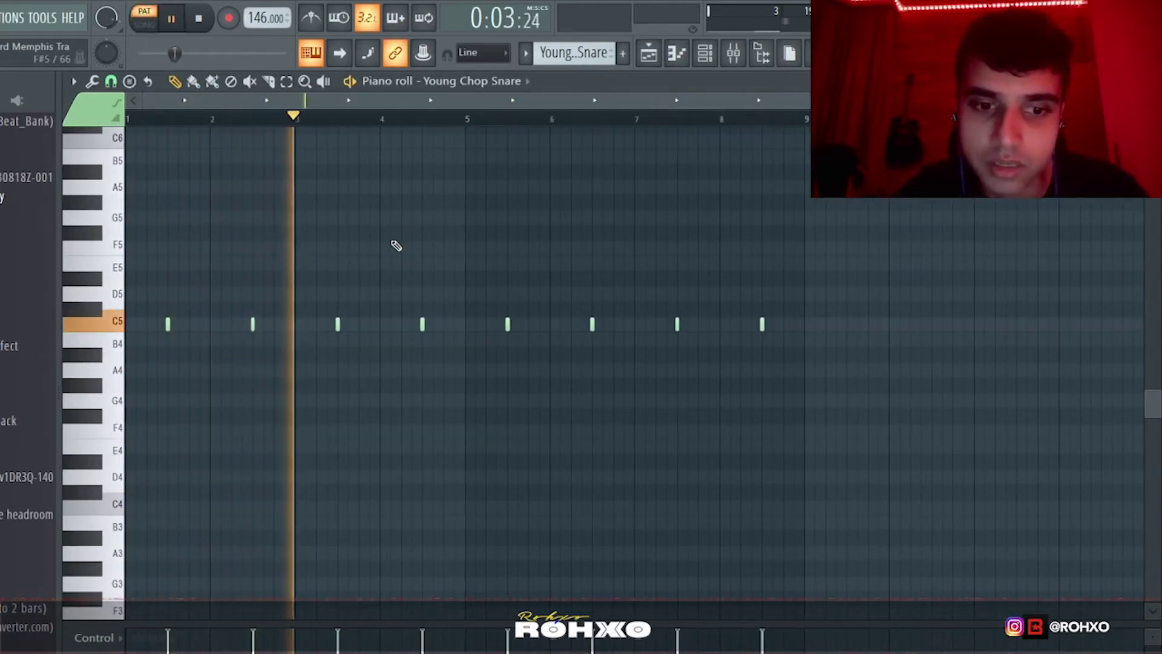
key(space)
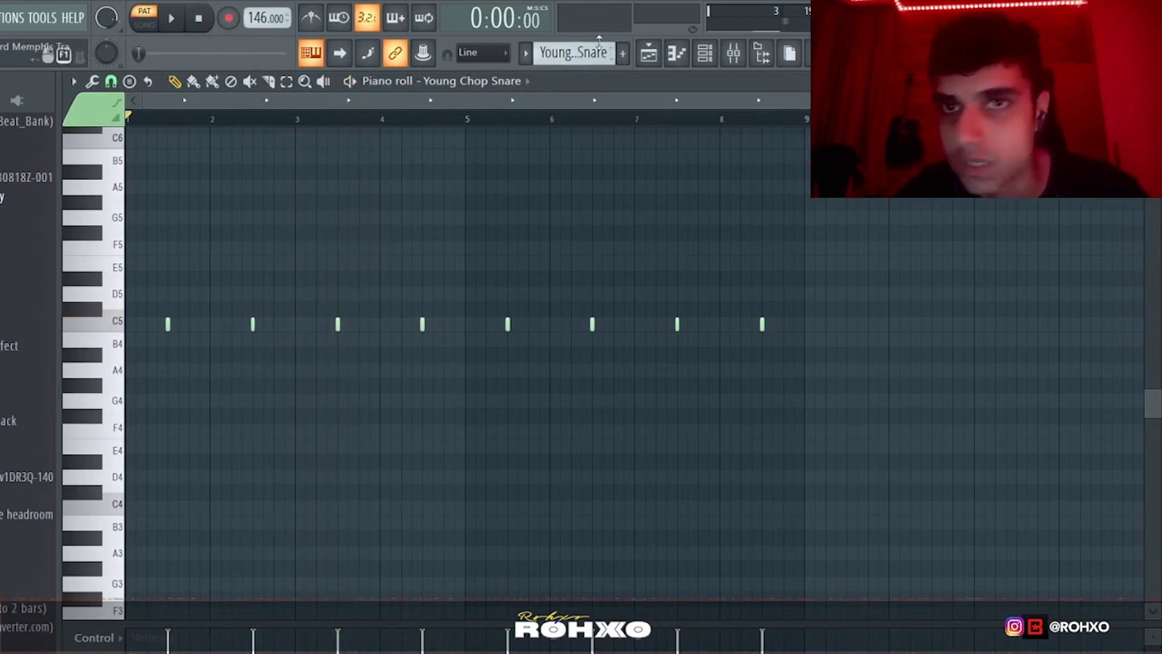
Step: Open the 88 Hi-Hat pattern from the playlist, play it including the roll in bar 8, and return to the start
click(659, 55)
double_click(386, 335)
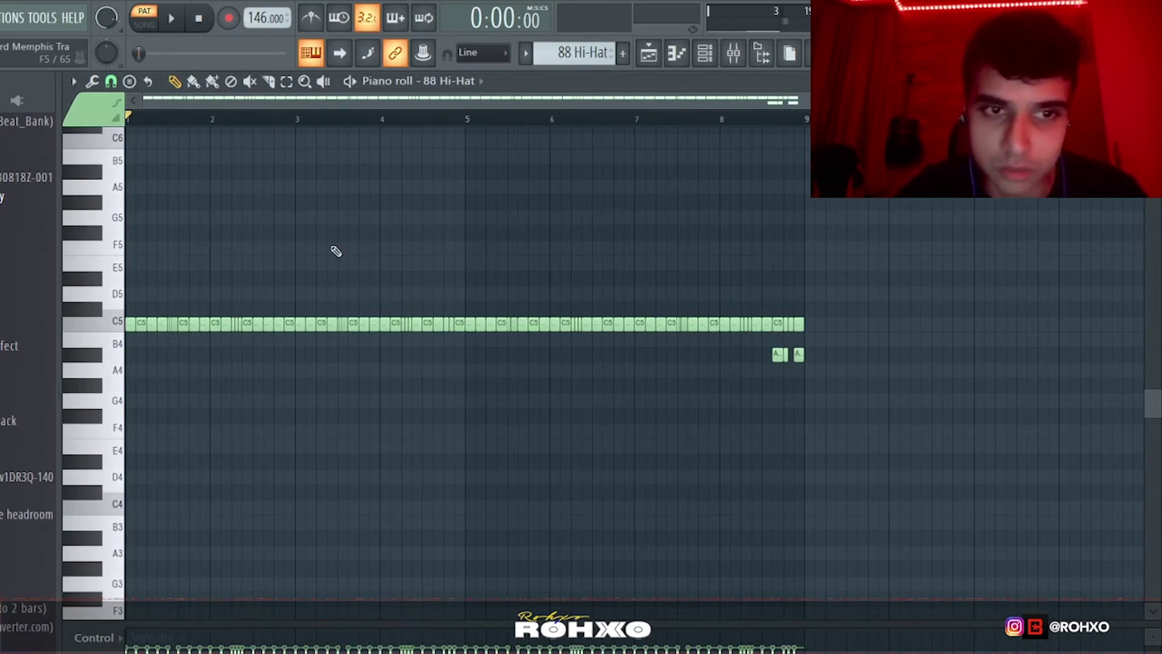
key(space)
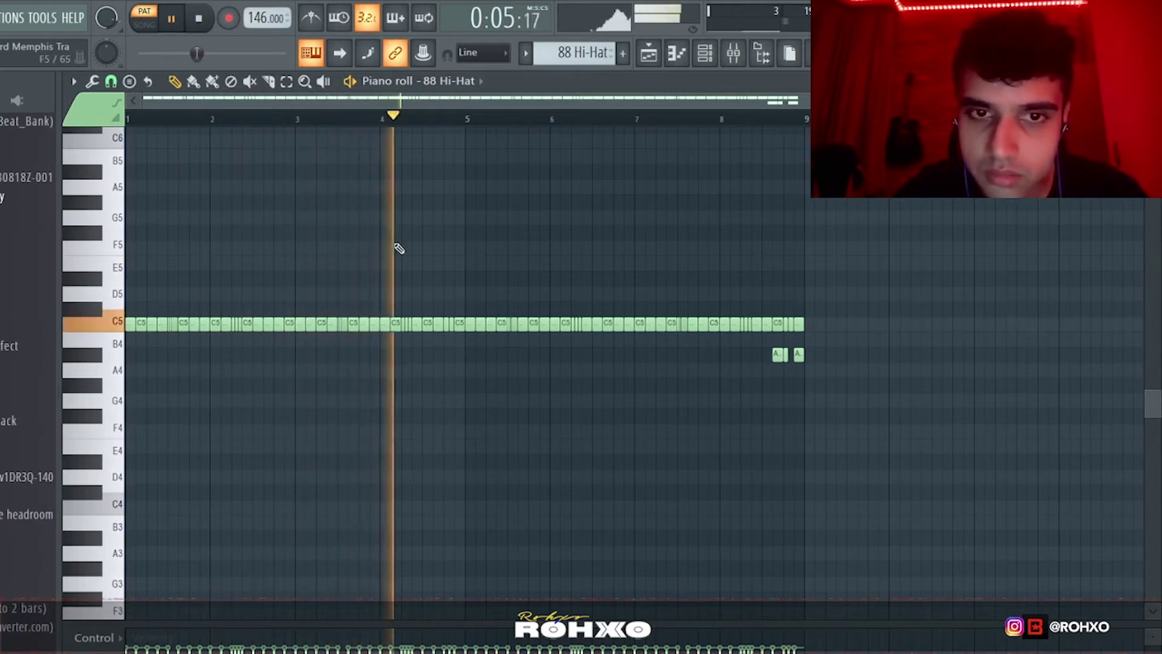
click(757, 118)
key(space)
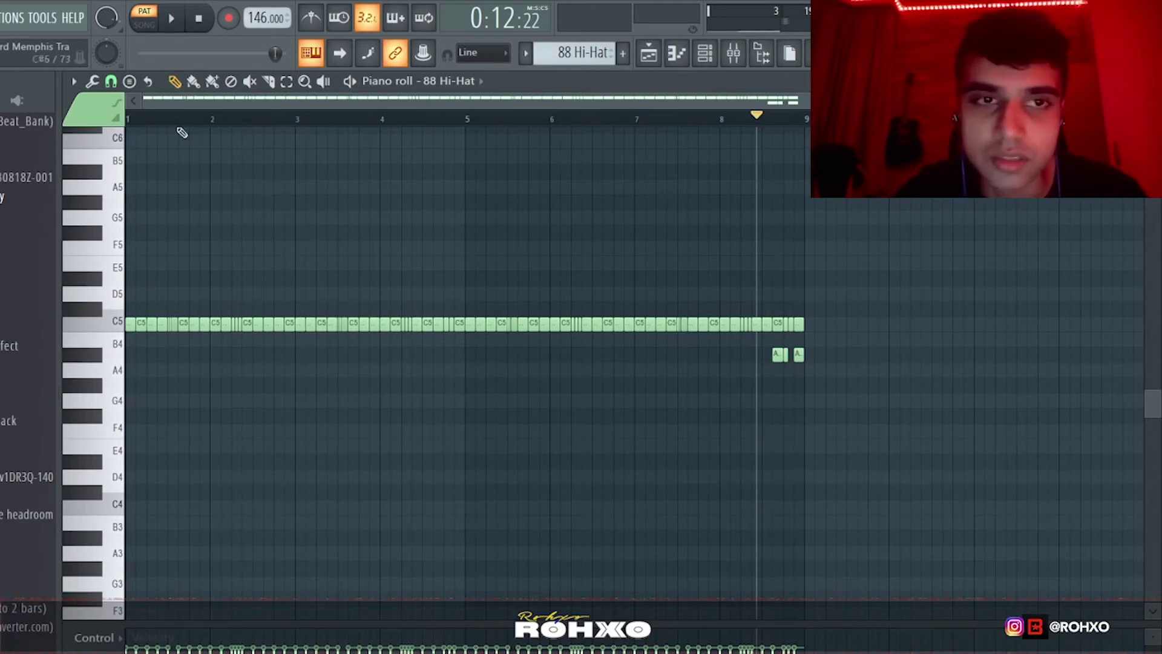
click(148, 117)
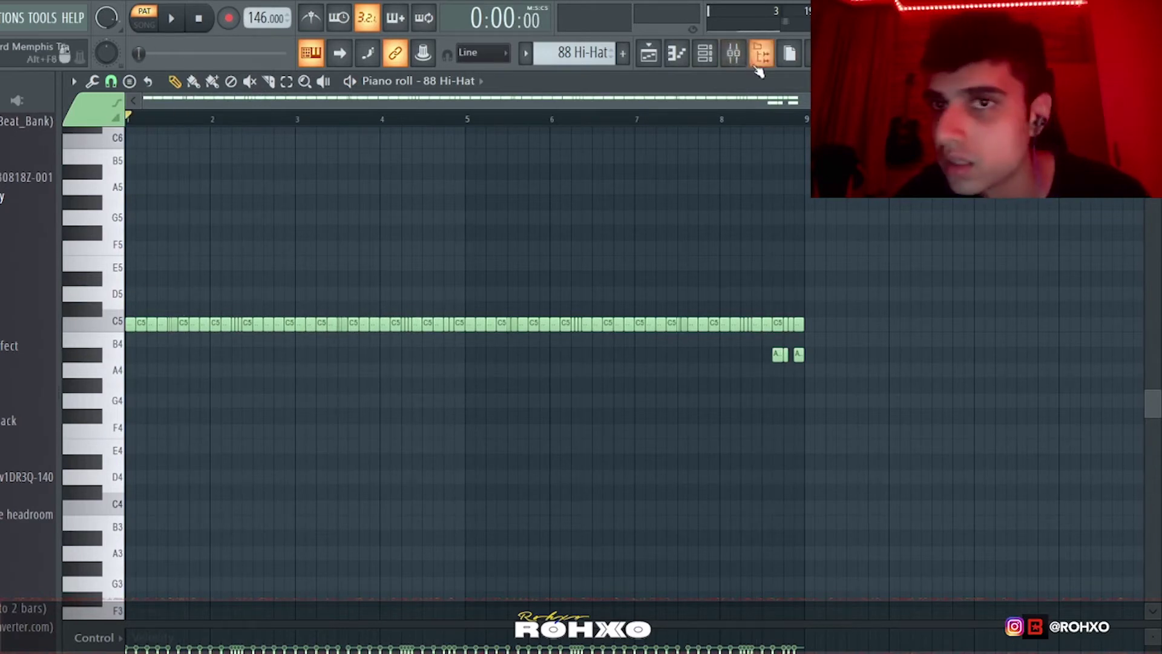
Step: Examine the Fruity parametric EQ on the 88 Hi-Hat mixer track
click(734, 53)
click(335, 266)
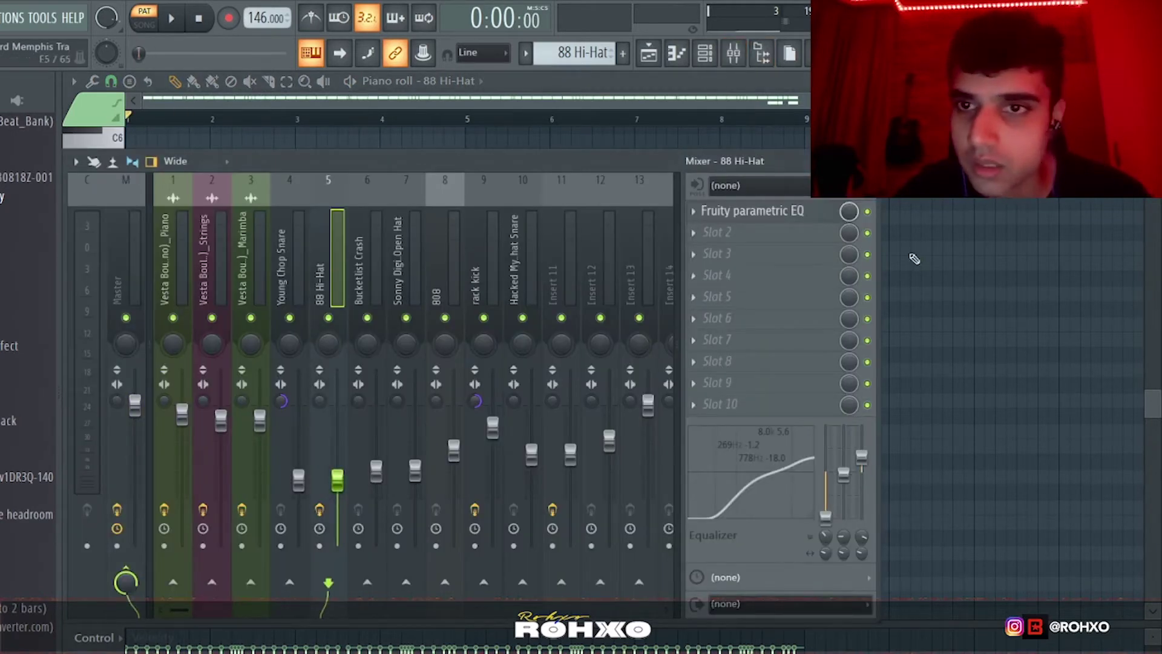
click(815, 219)
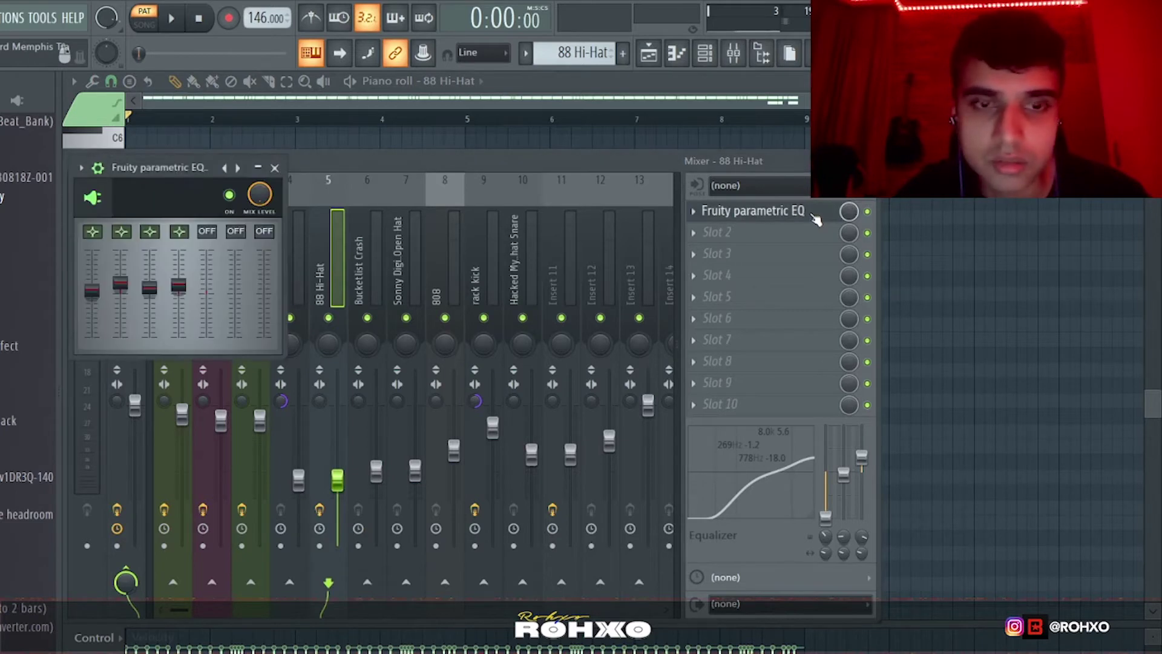
click(531, 163)
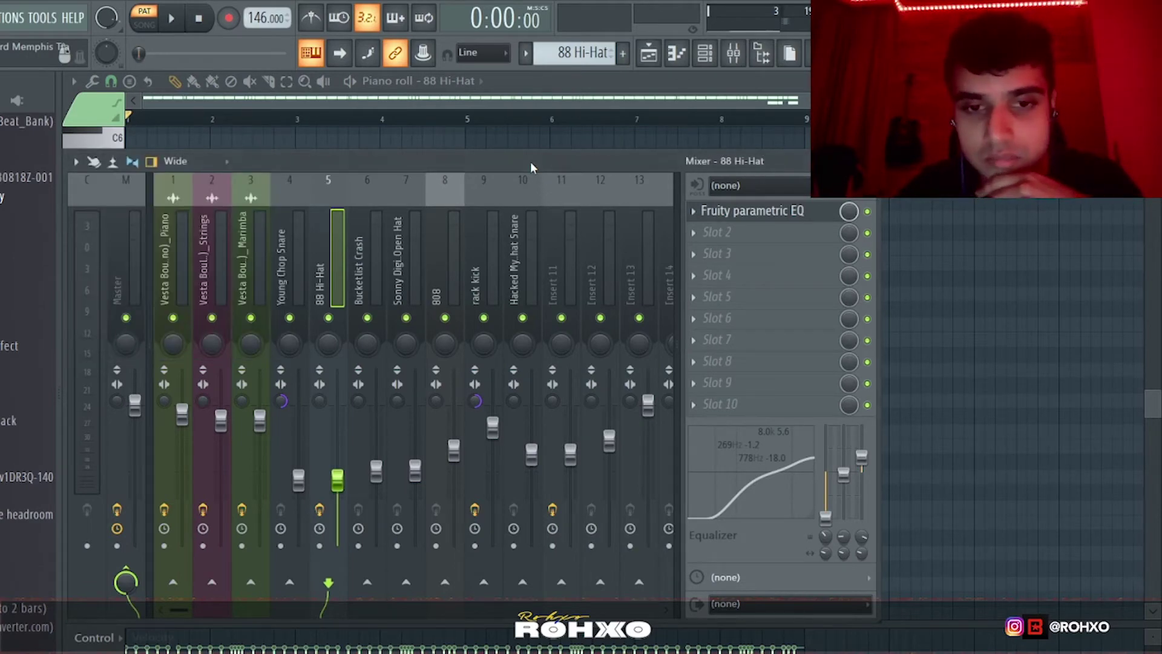
Step: Inspect the Bucketlist Crash mixer track and open the Bucketlist Crash pattern's notes in the piano roll
click(368, 220)
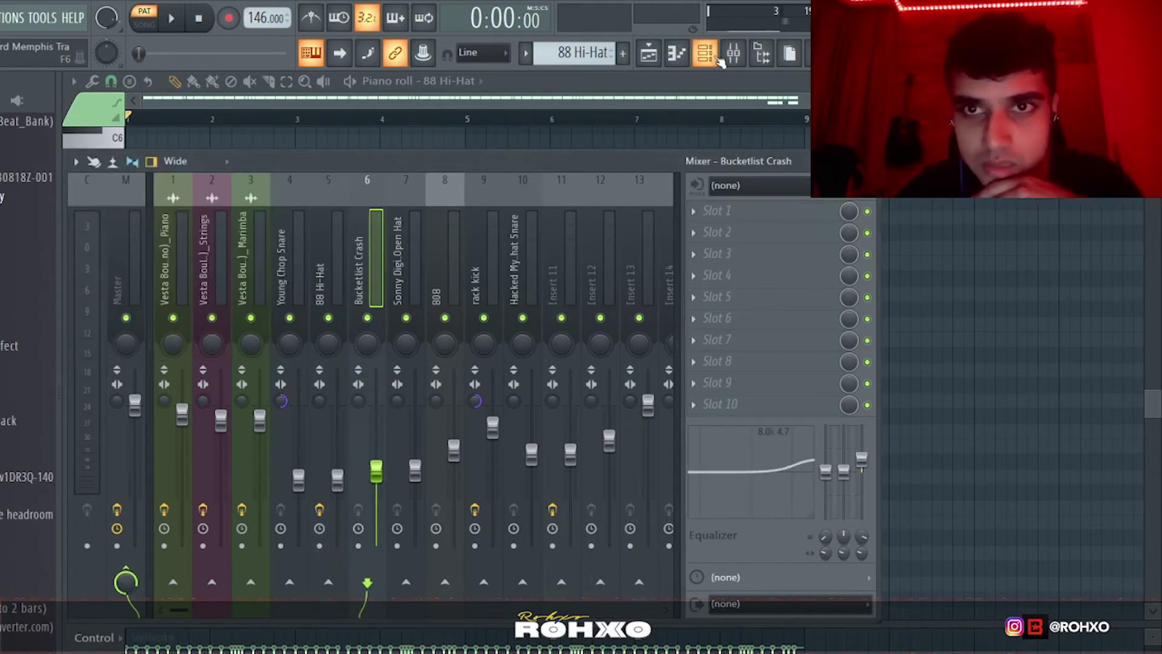
click(717, 57)
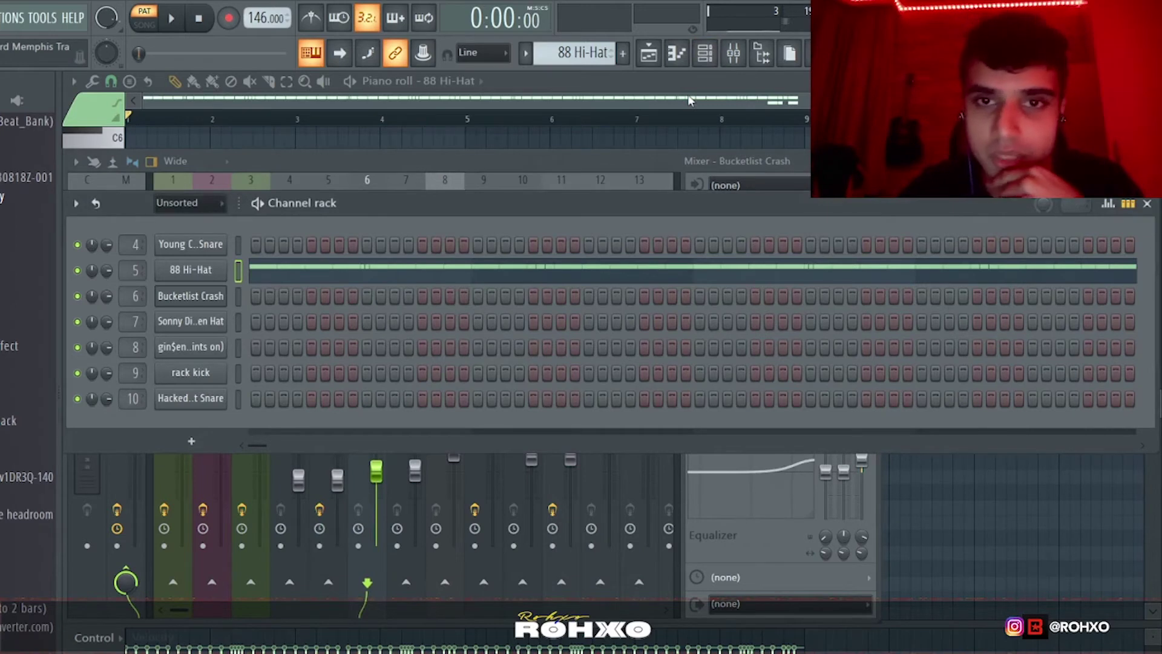
scroll(576, 53, down, 1)
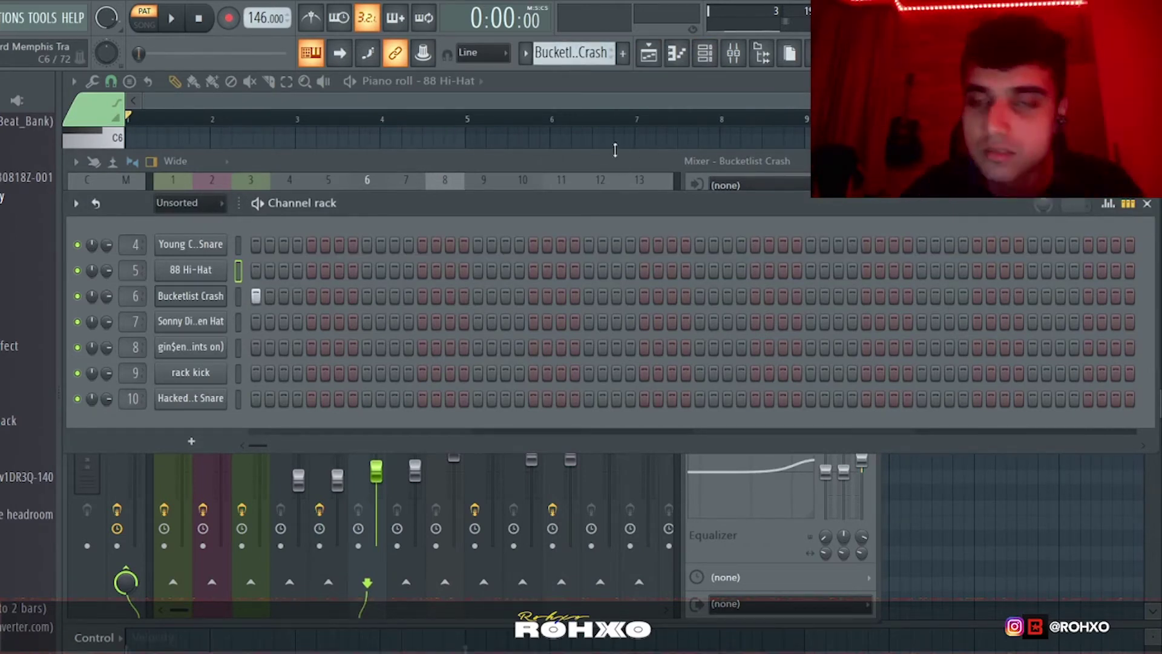
key(F7)
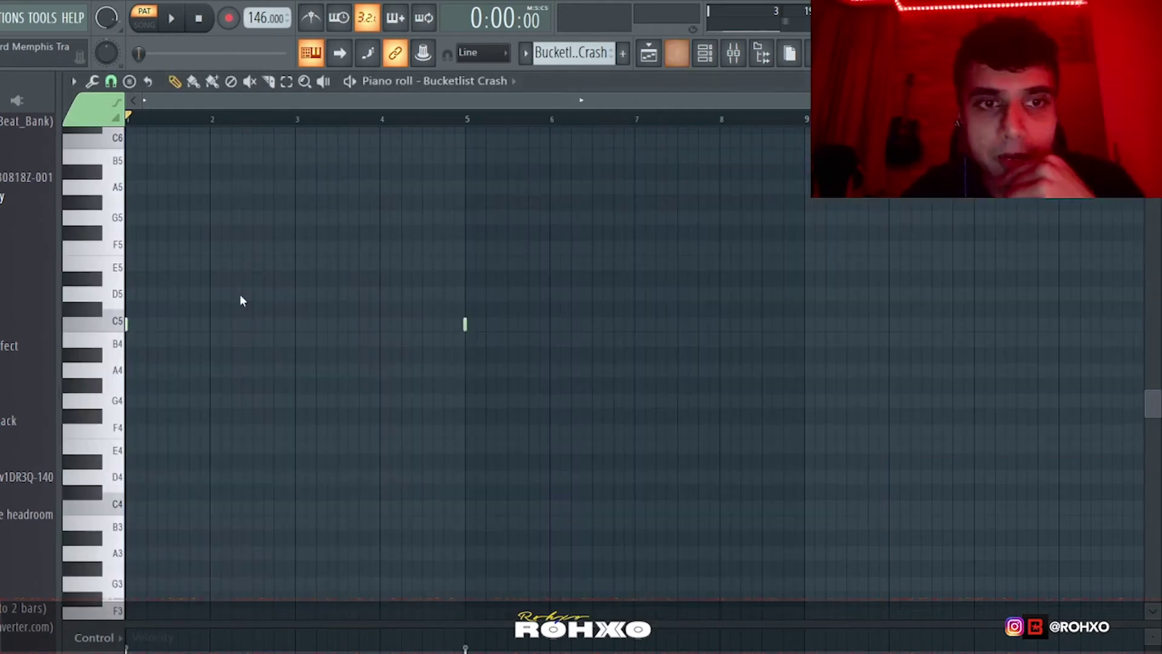
Step: Play the Bucketlist Crash pattern, skip ahead to the end of bar 4 and stop playback
key(space)
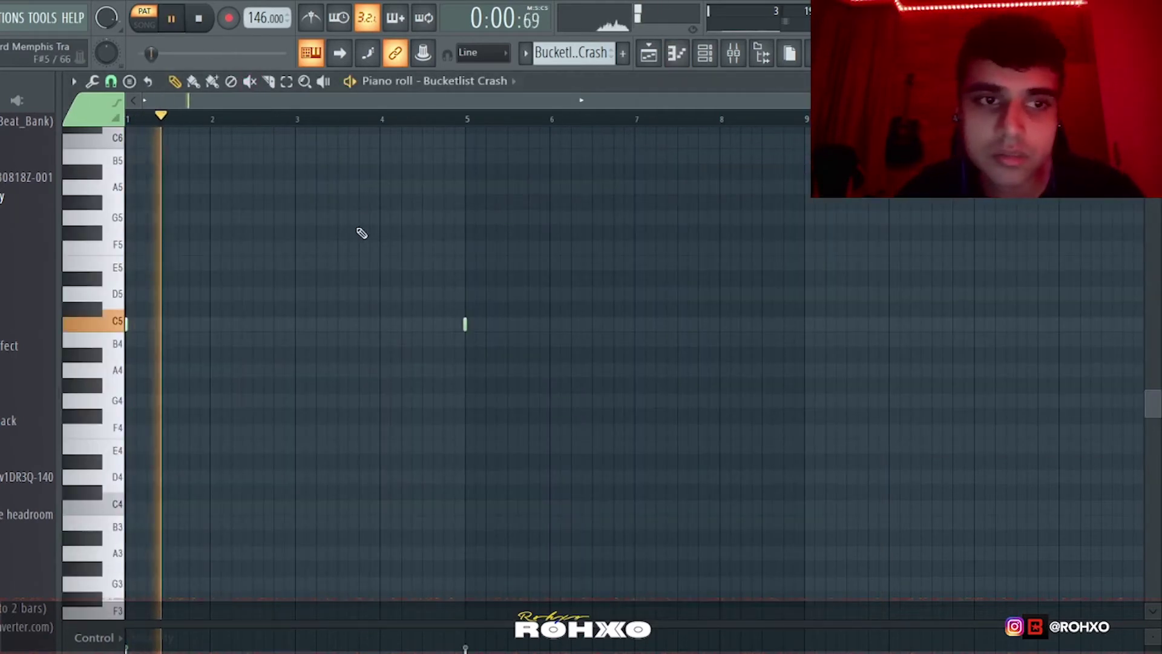
click(449, 118)
key(space)
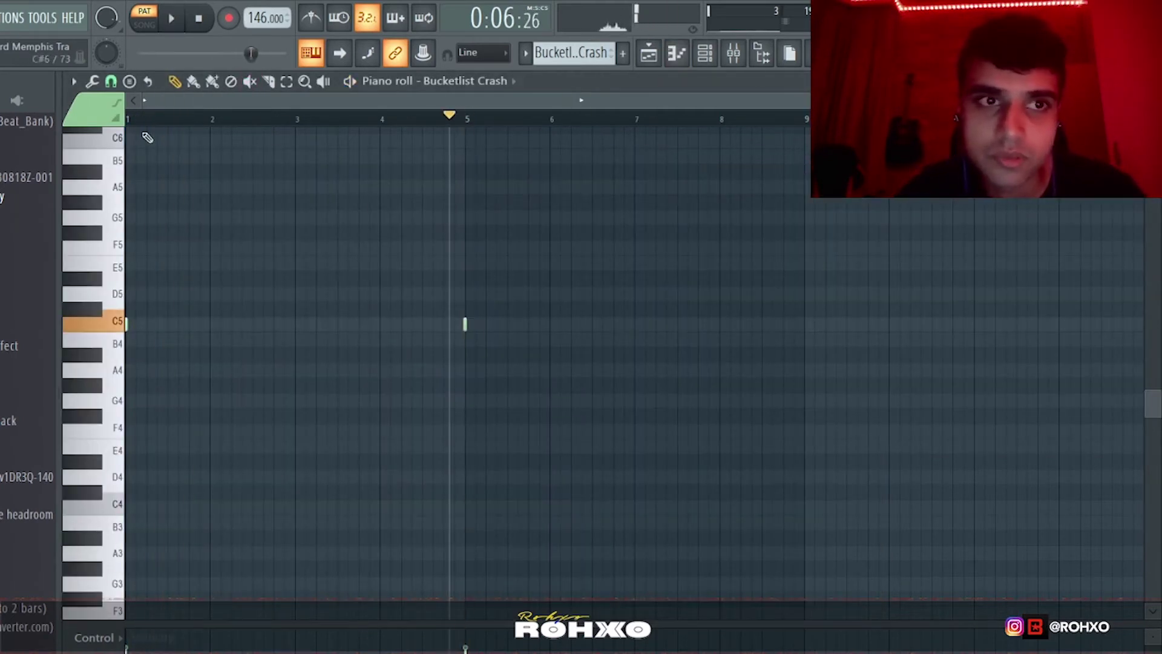
Step: Open the Sonny Digital Open Hat pattern's notes in the piano roll, play them and stop playback
key(F6)
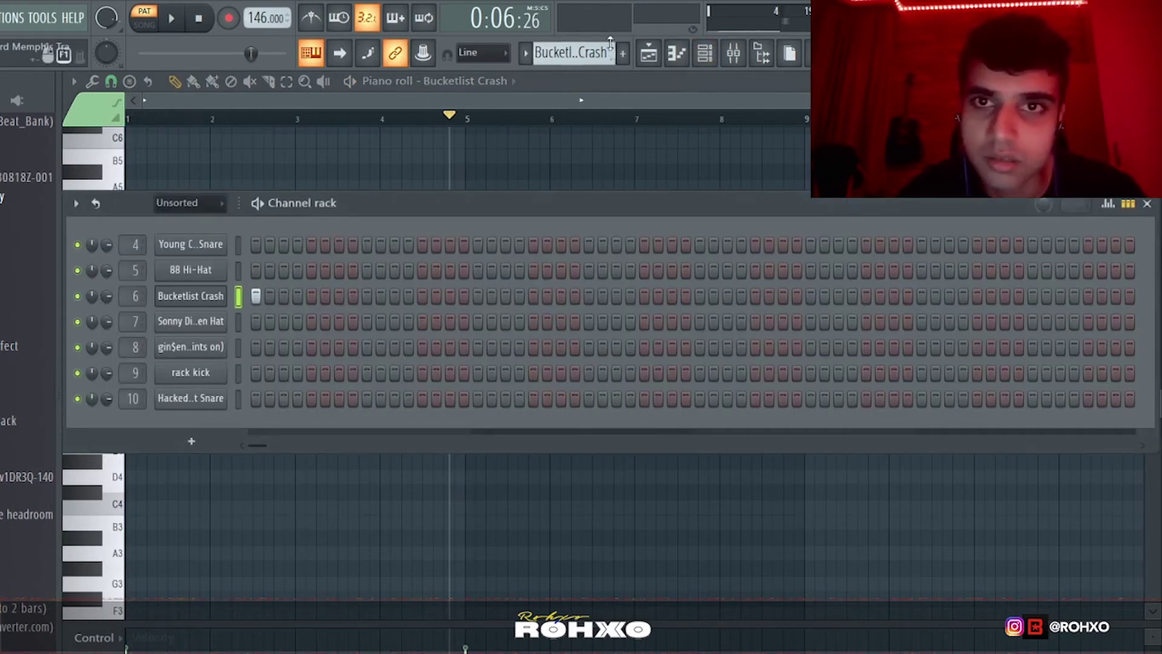
scroll(594, 55, down, 1)
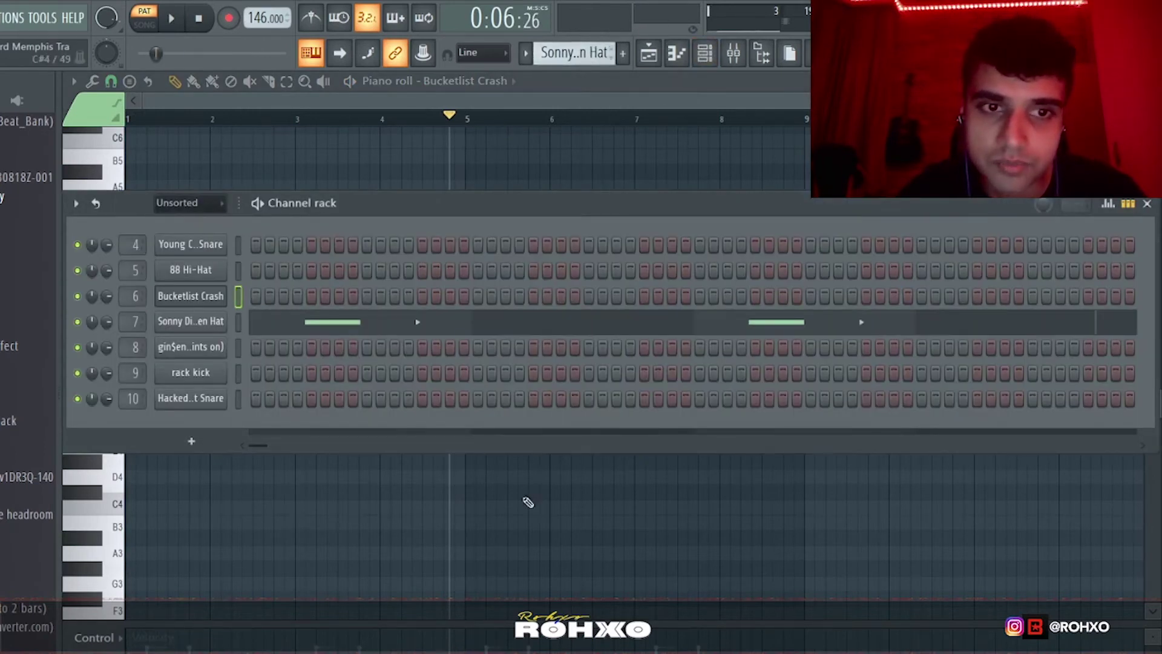
key(F6)
click(180, 325)
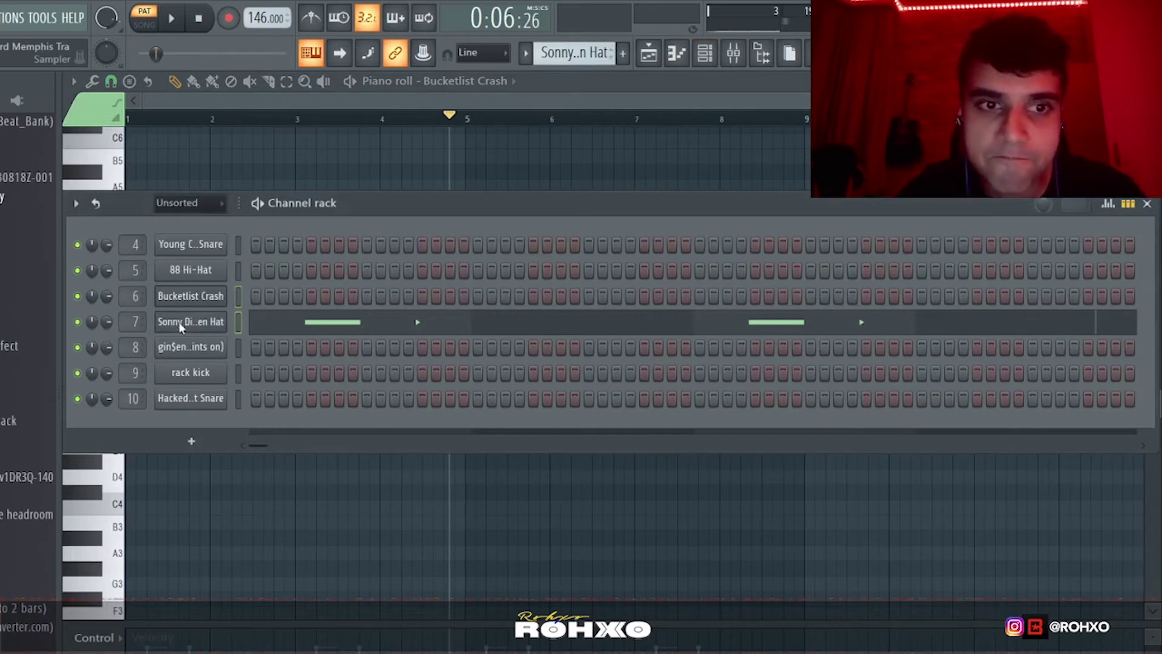
click(262, 326)
key(space)
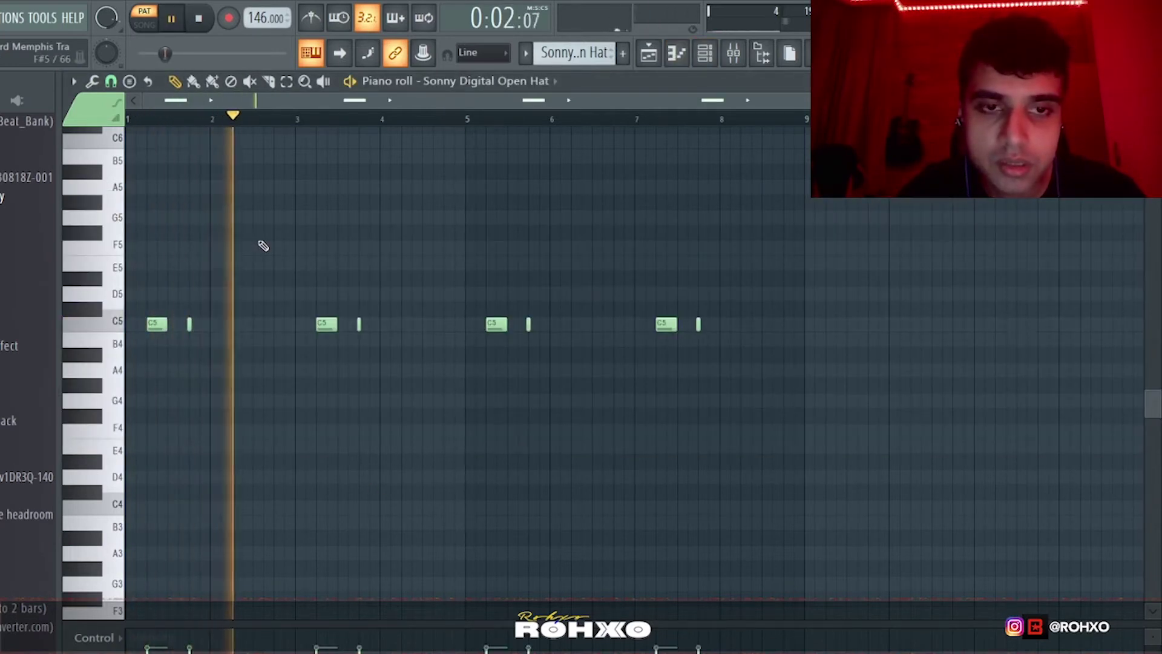
key(space)
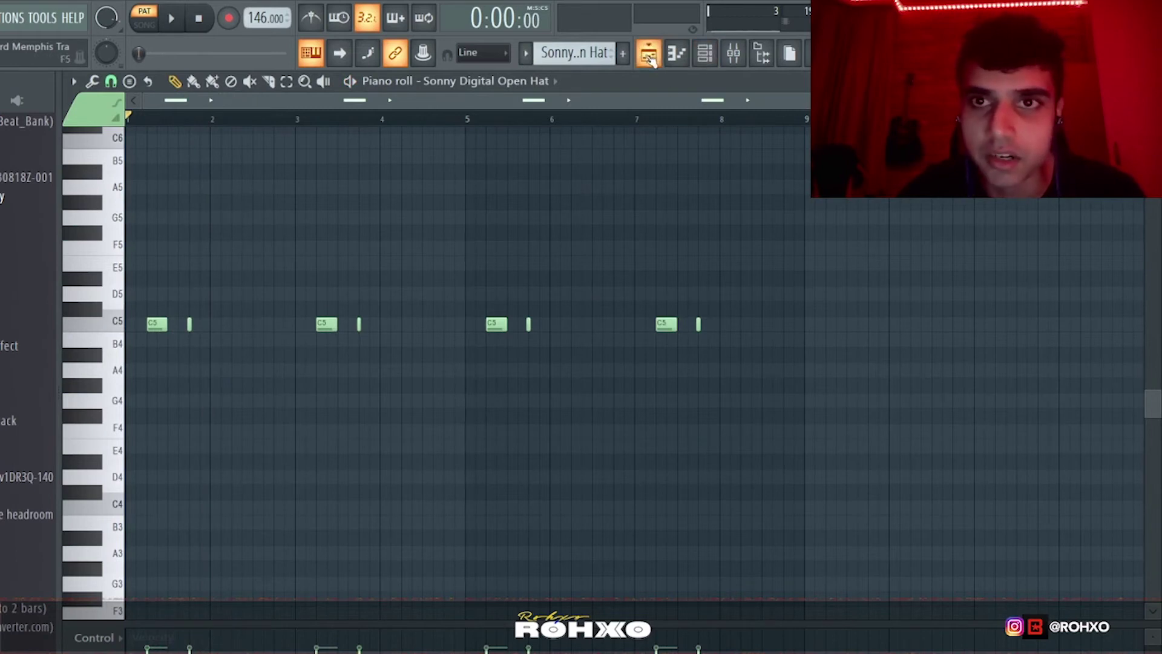
Step: Leave only playlist Tracks 6, 7, 12 and 13 active and play the crash and open hat together from bar 9
click(704, 53)
scroll(309, 463, up, 1)
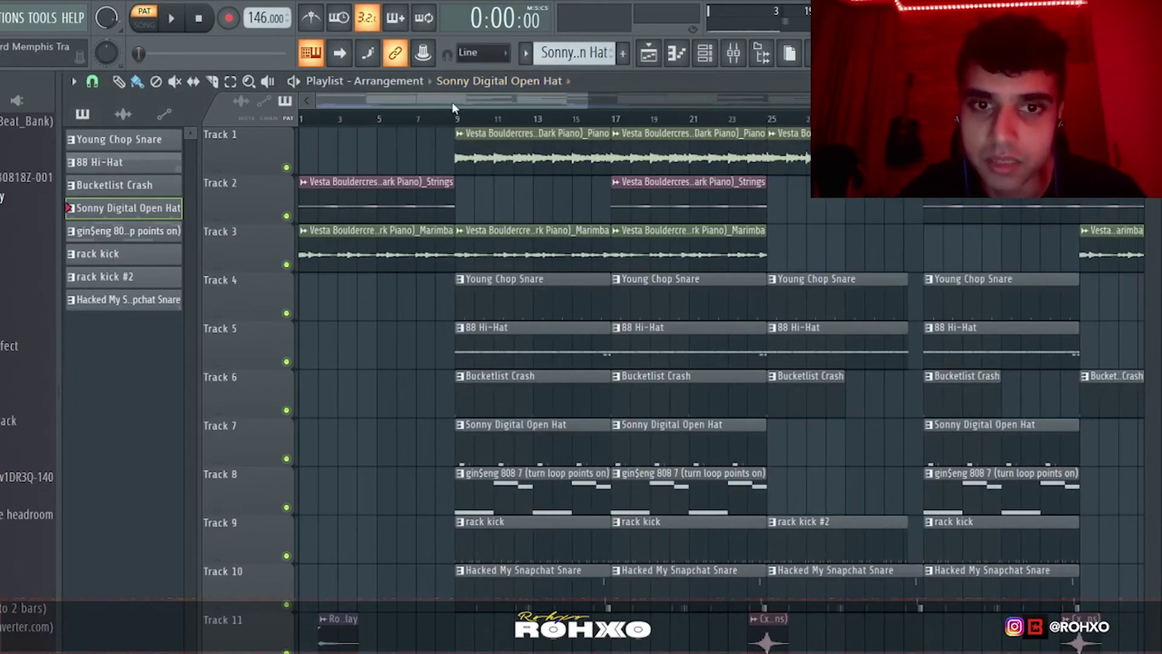
click(458, 120)
right_click(287, 411)
click(288, 604)
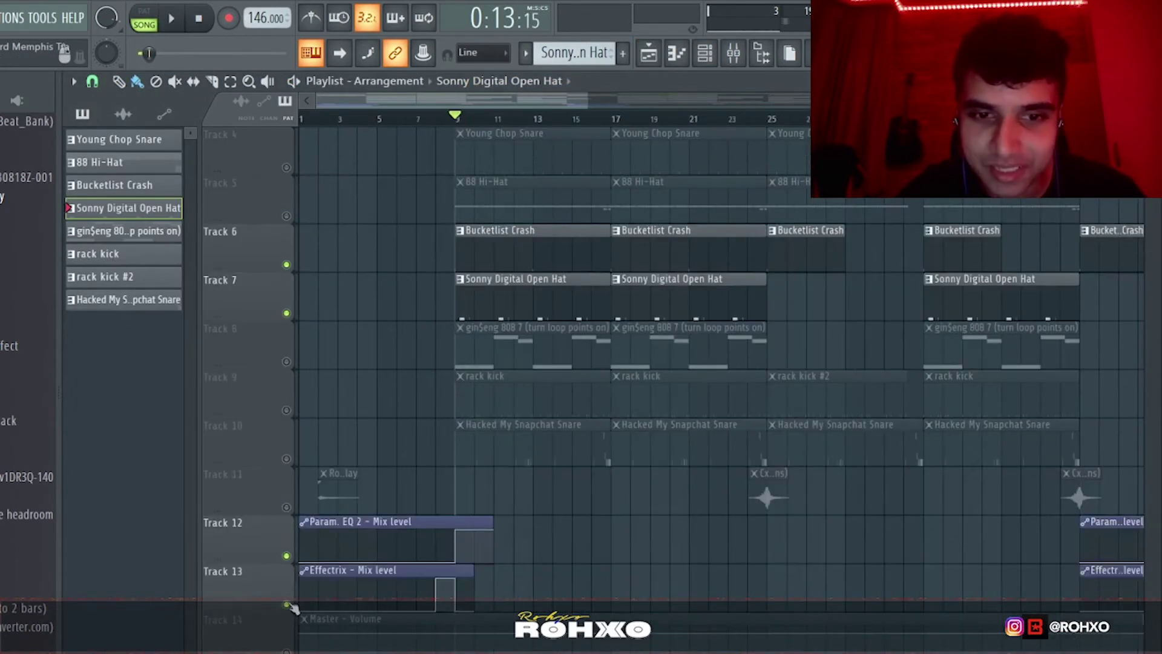
key(space)
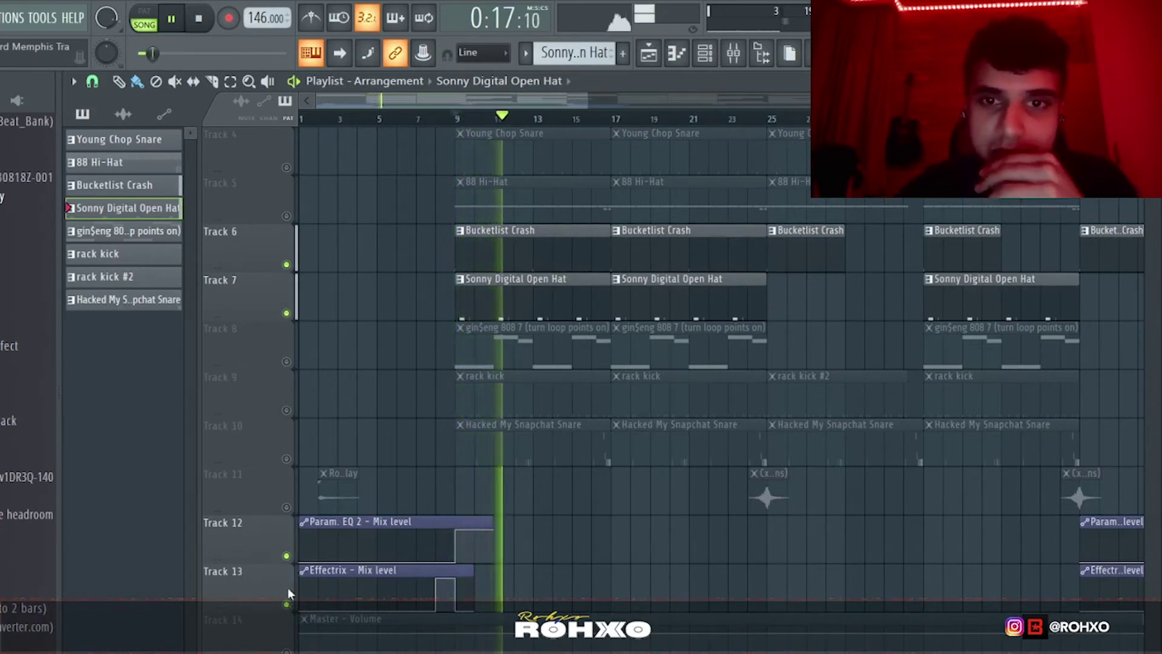
key(space)
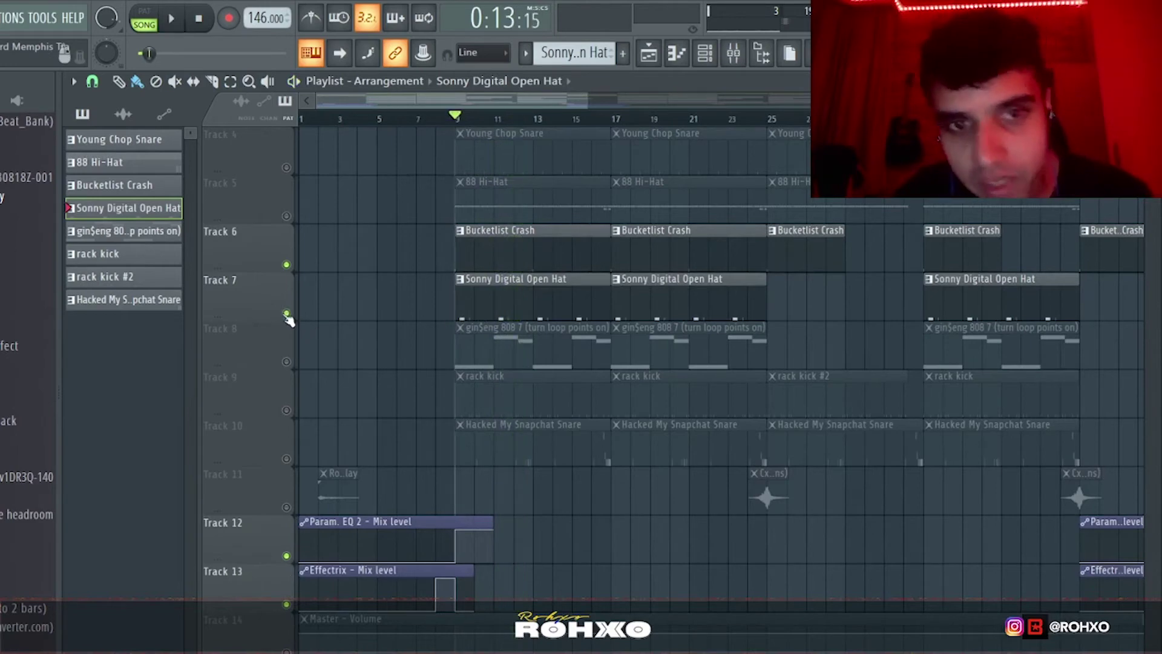
Step: Unsolo the playlist so that all tracks are active again
right_click(287, 314)
right_click(288, 315)
scroll(386, 379, down, 5)
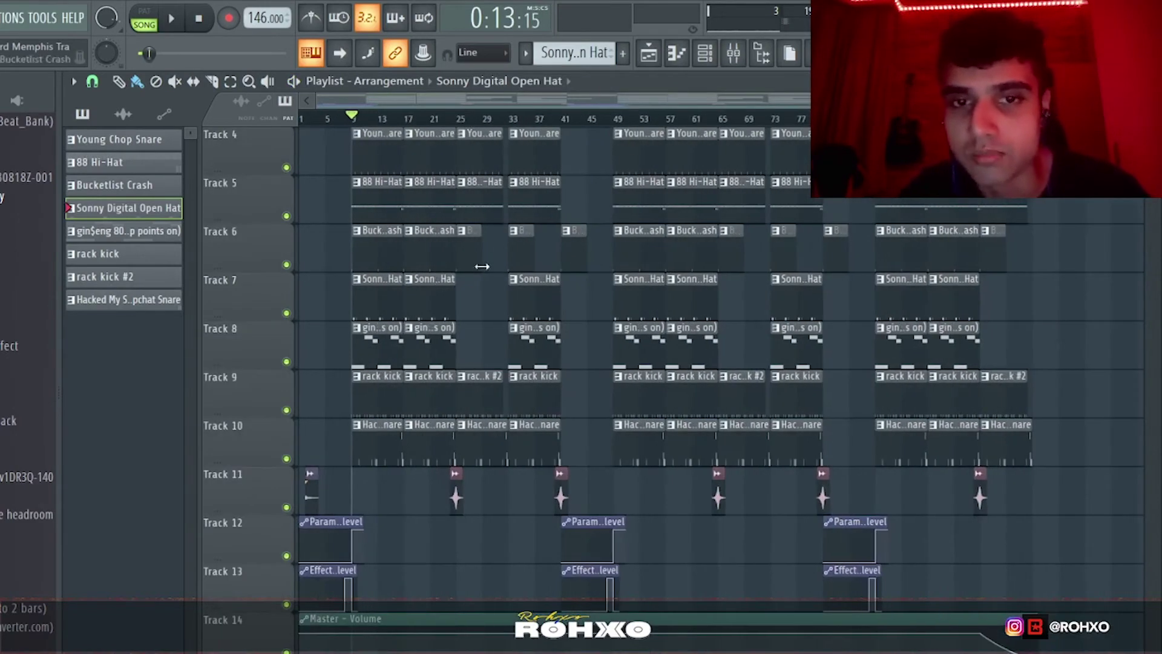
Step: Open the gin$eng 808 7 pattern in the piano roll and examine its C5, G#5 and G5 notes
click(377, 342)
double_click(378, 342)
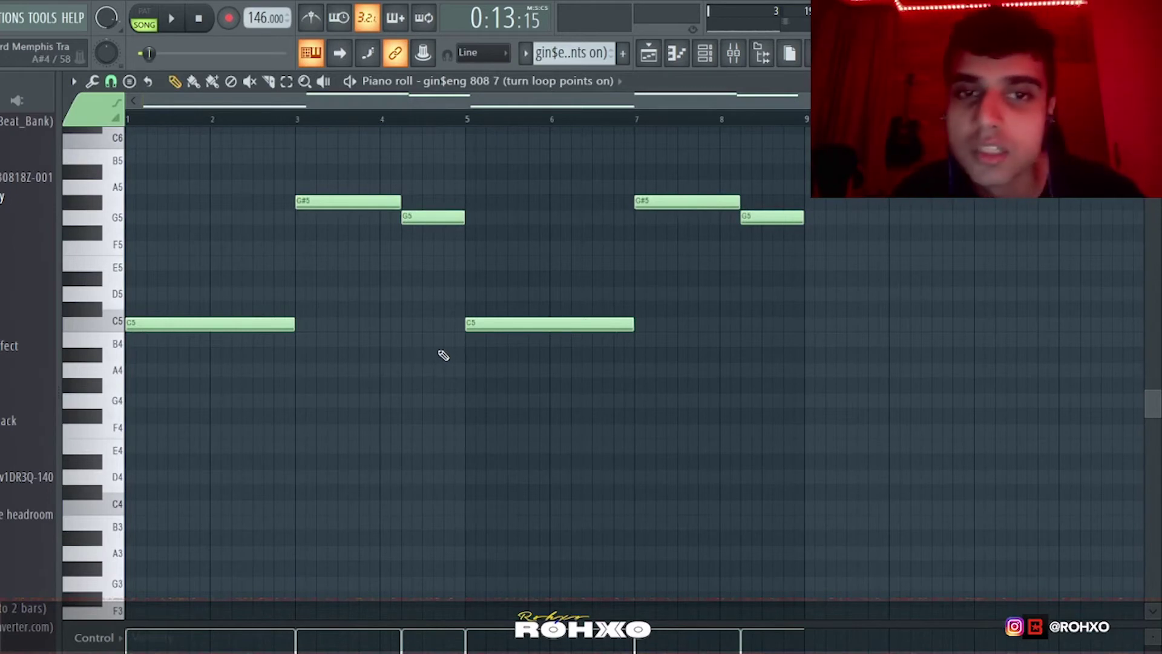
scroll(444, 355, up, 3)
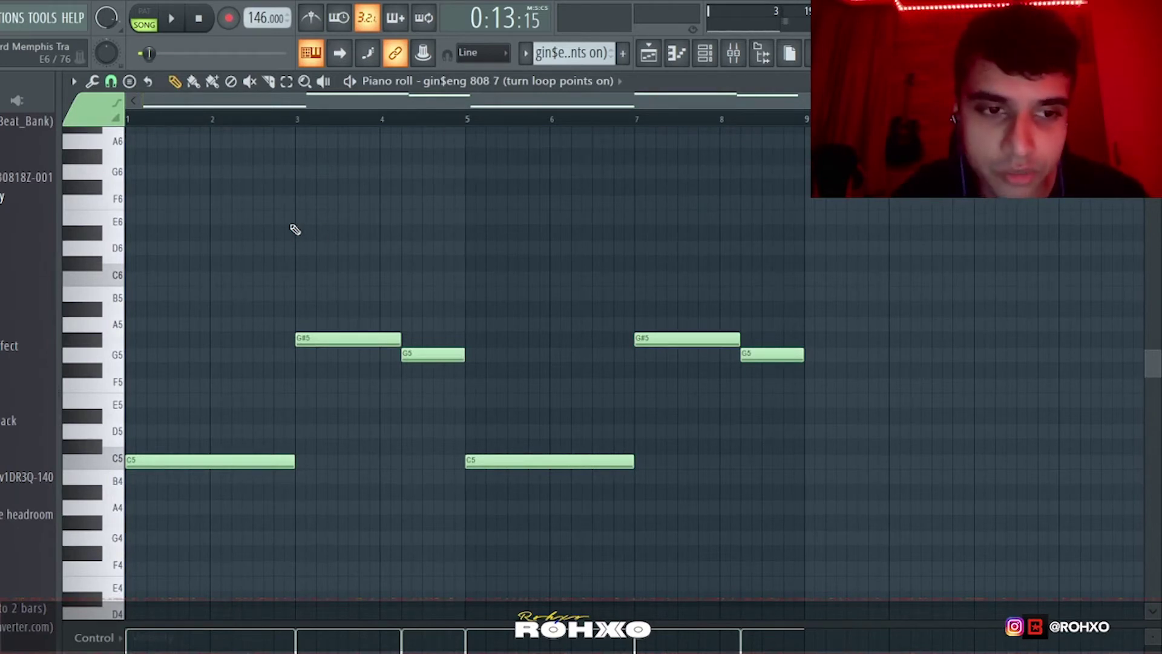
scroll(291, 229, down, 1)
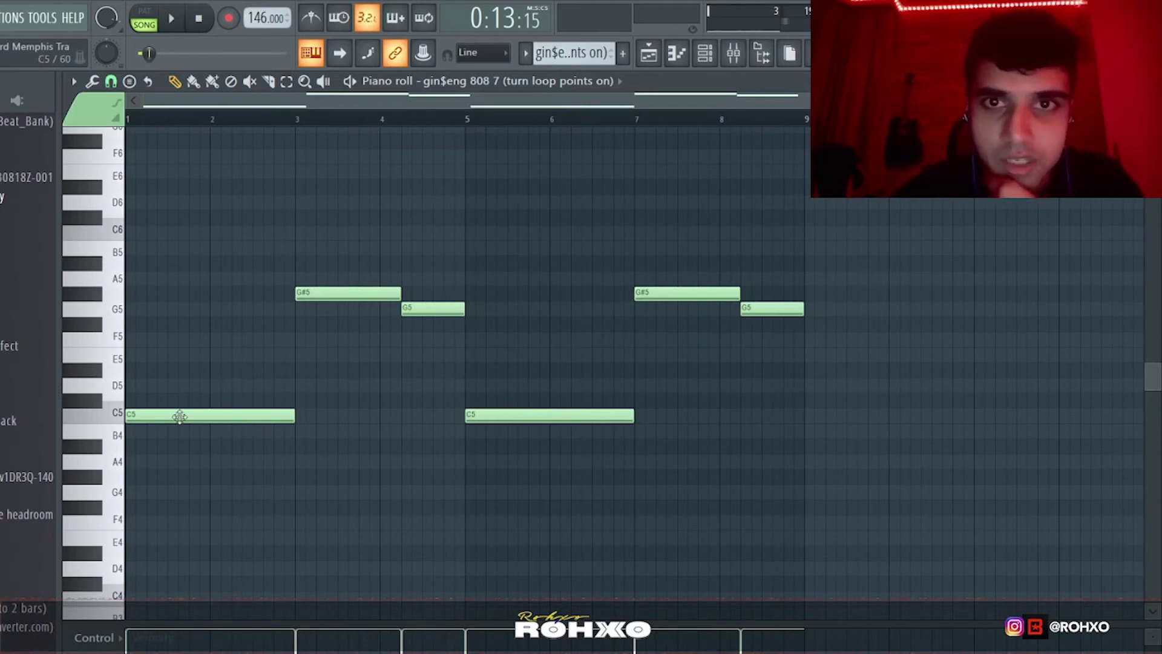
Step: Inspect the gin$eng 808 7 channel's loop point settings, audition its sample and return to the piano roll
click(704, 54)
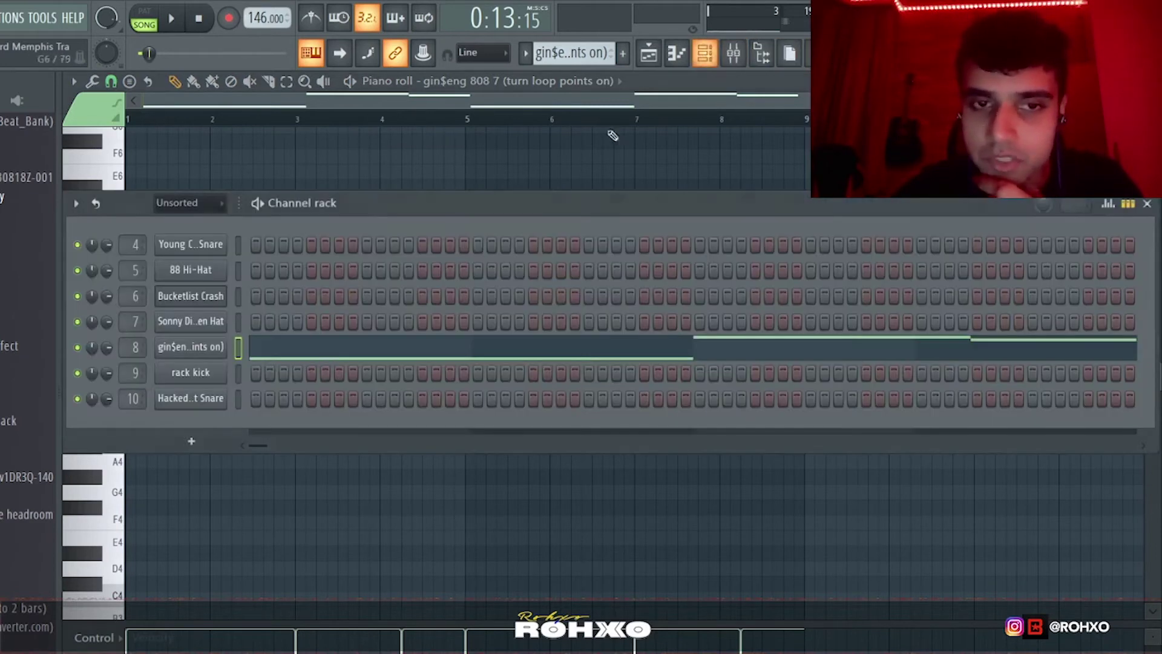
click(204, 355)
click(236, 314)
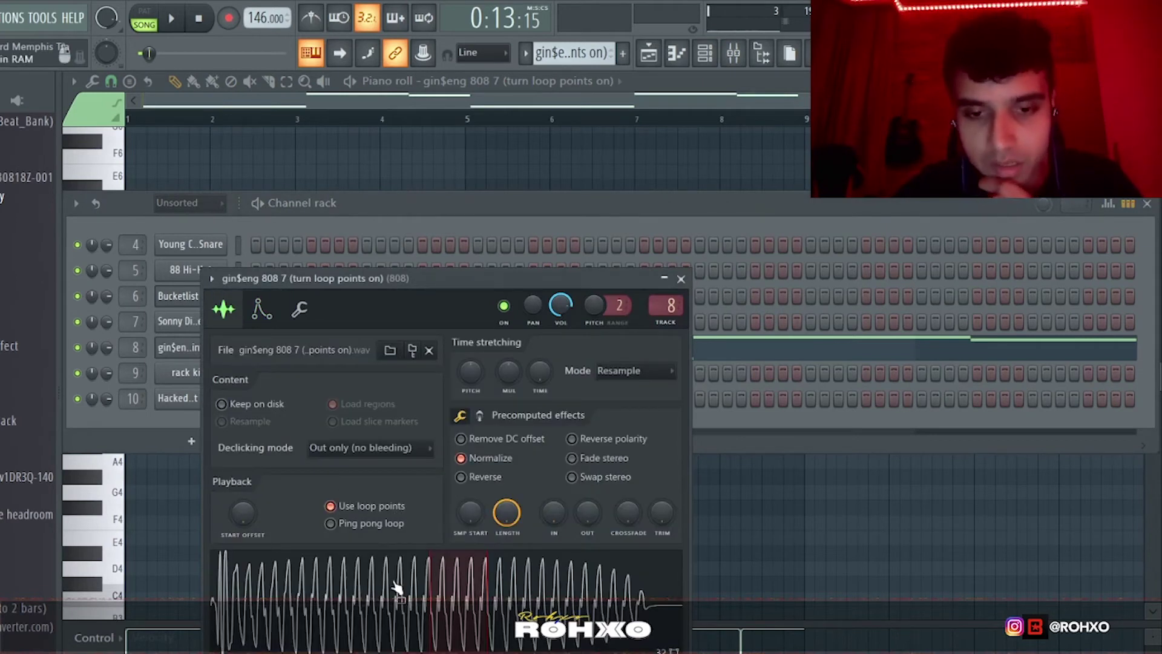
click(466, 614)
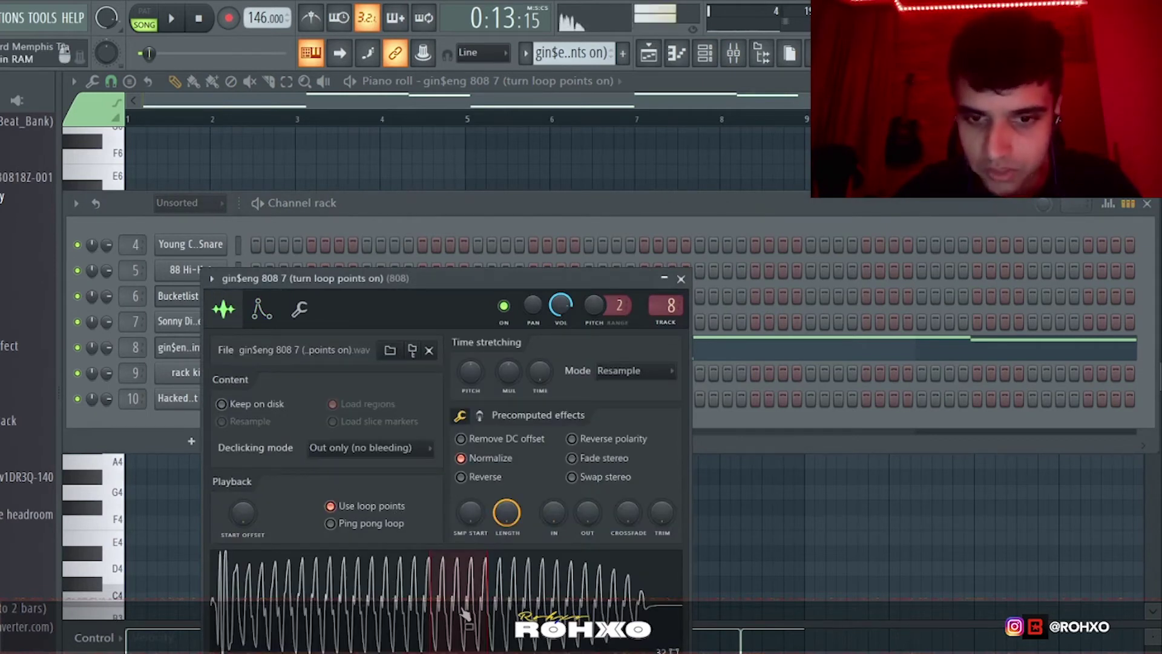
key(F7)
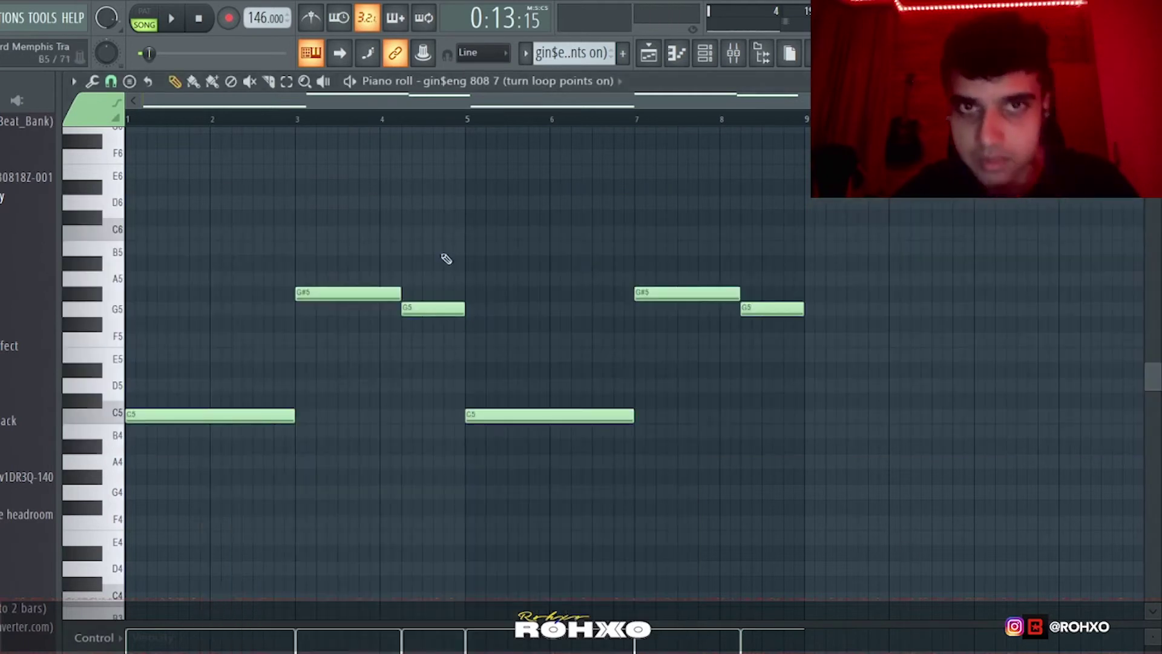
Step: Switch playback to pattern mode, play the 808 notes and stop playback
click(144, 16)
key(space)
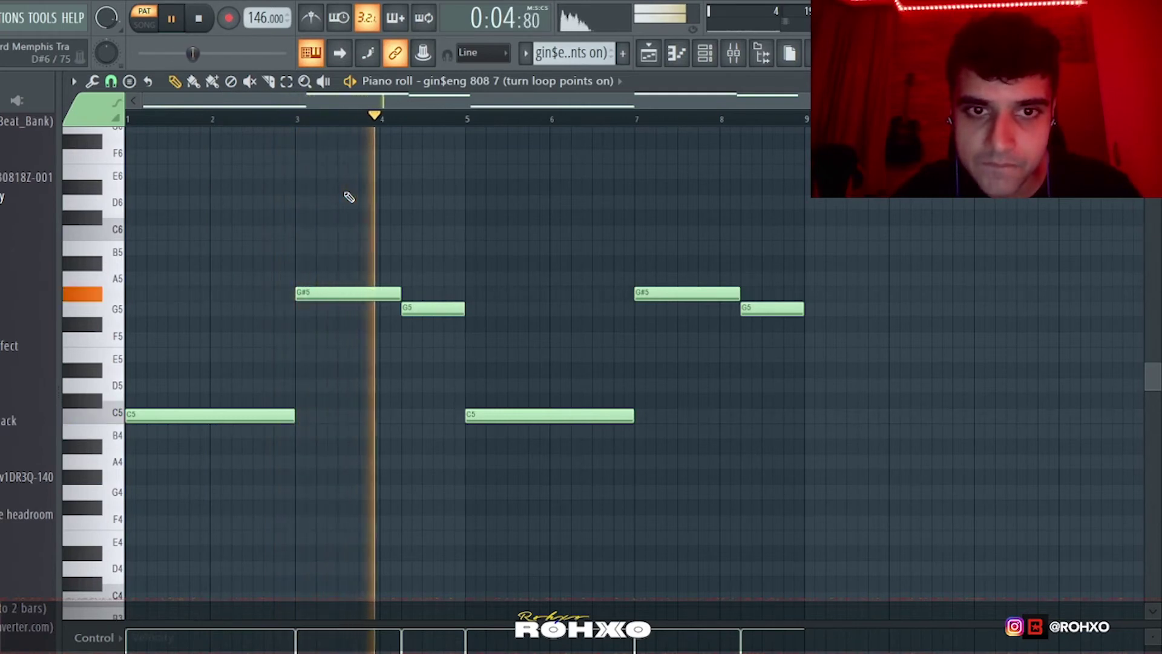
key(space)
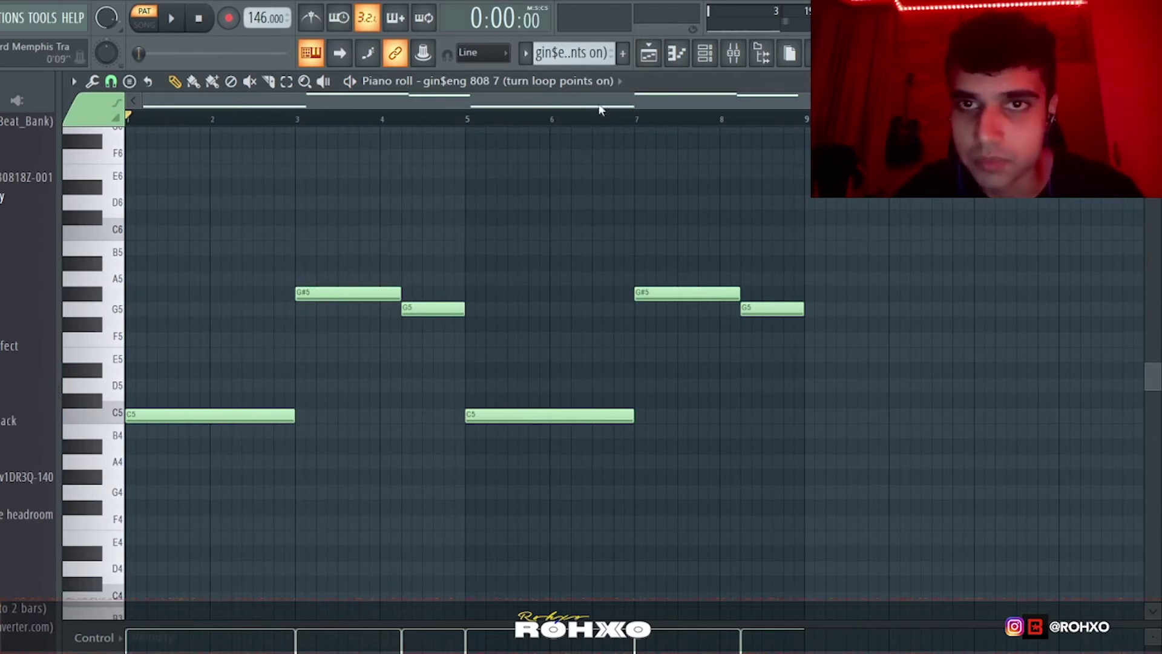
Step: Open the rack kick pattern from Track 9 in the piano roll, play it from the start and stop
click(648, 53)
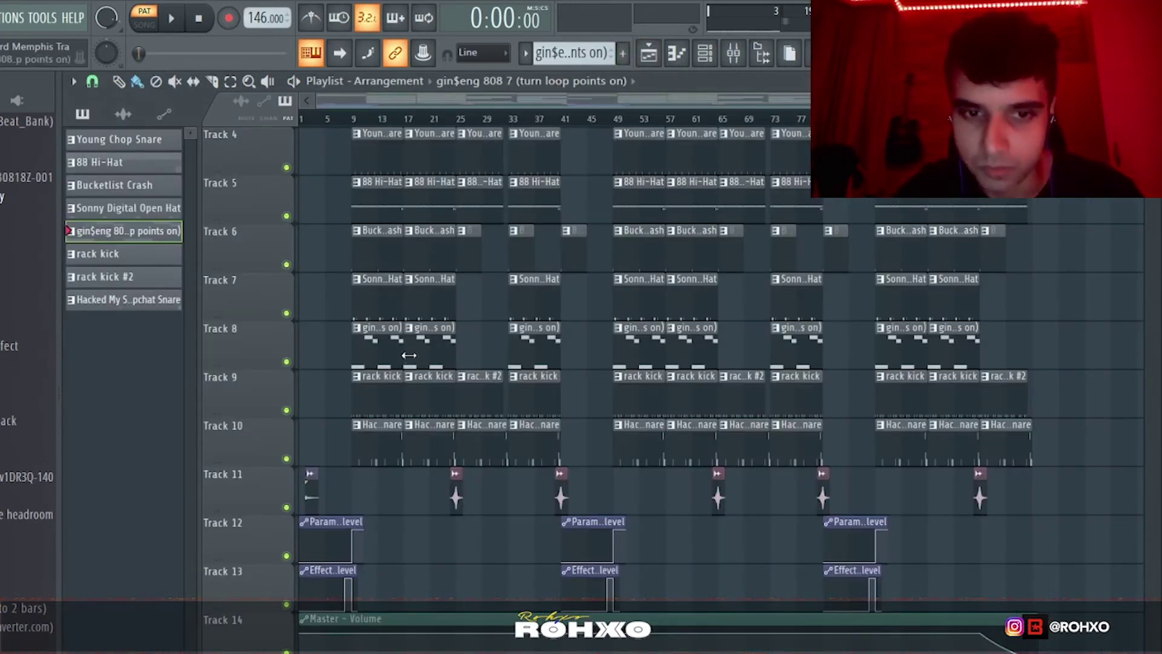
double_click(369, 395)
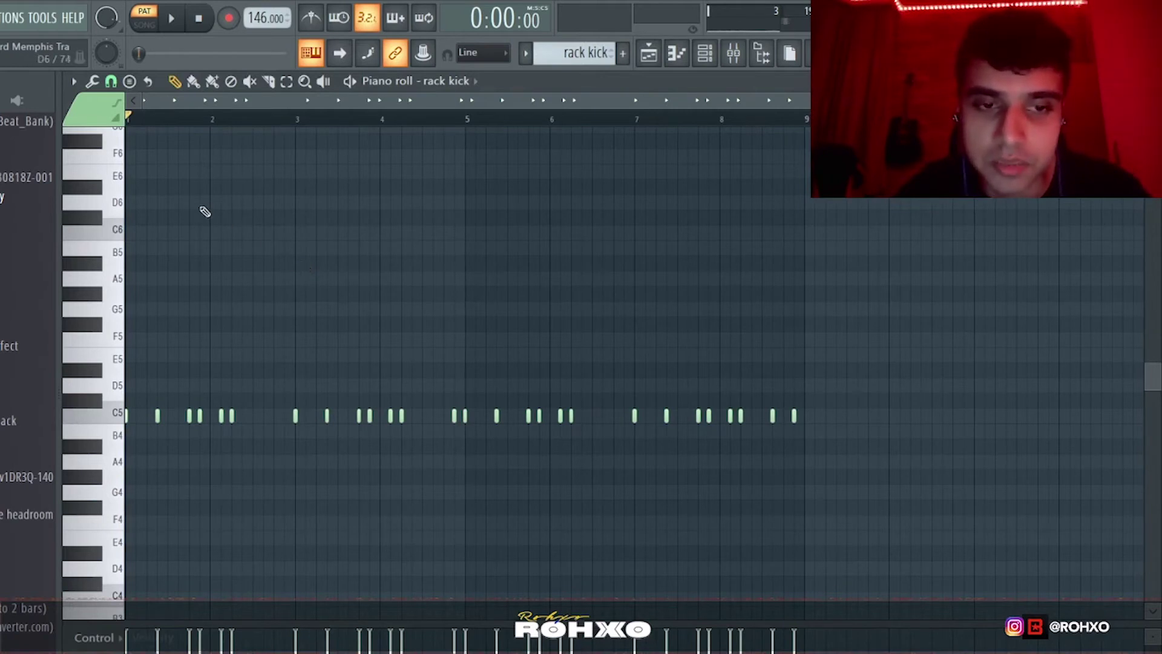
click(250, 81)
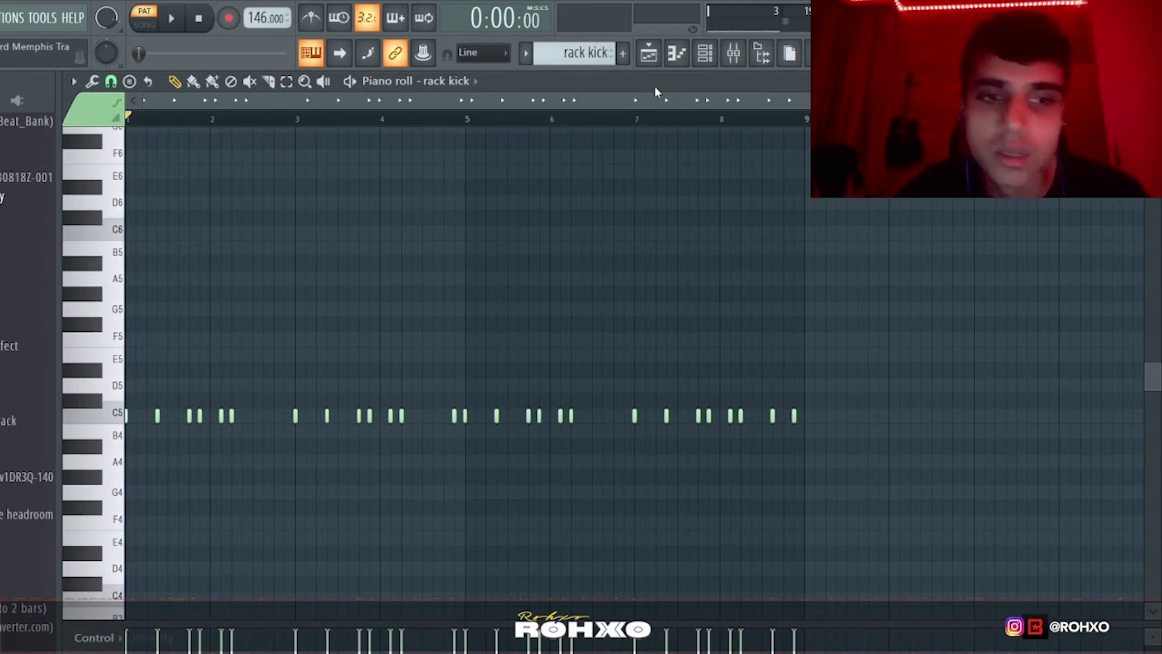
key(space)
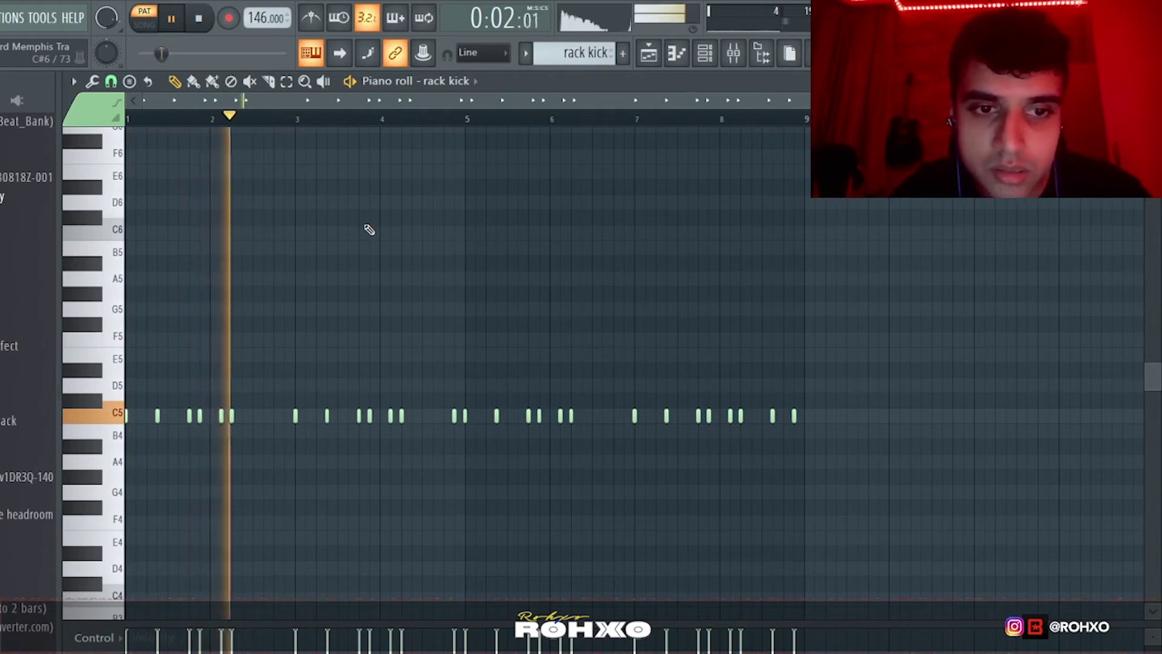
key(space)
Step: Play the rack kick pattern from about bar 3, skip ahead to the middle of bar 8 and stop playback
click(291, 120)
key(space)
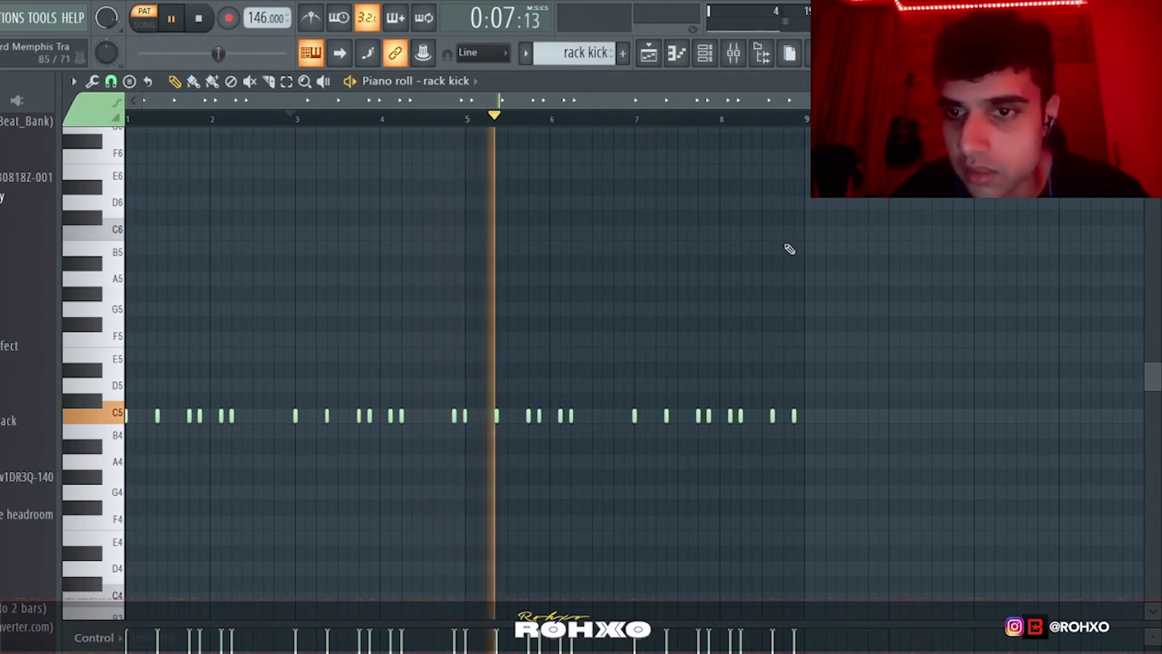
click(761, 124)
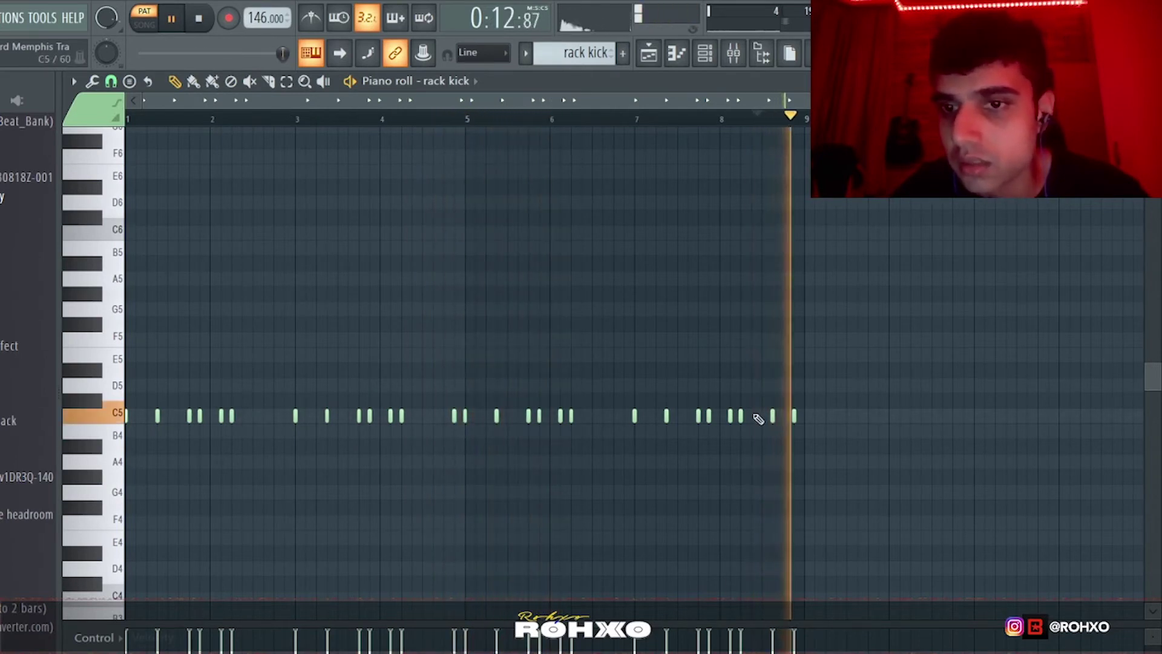
key(space)
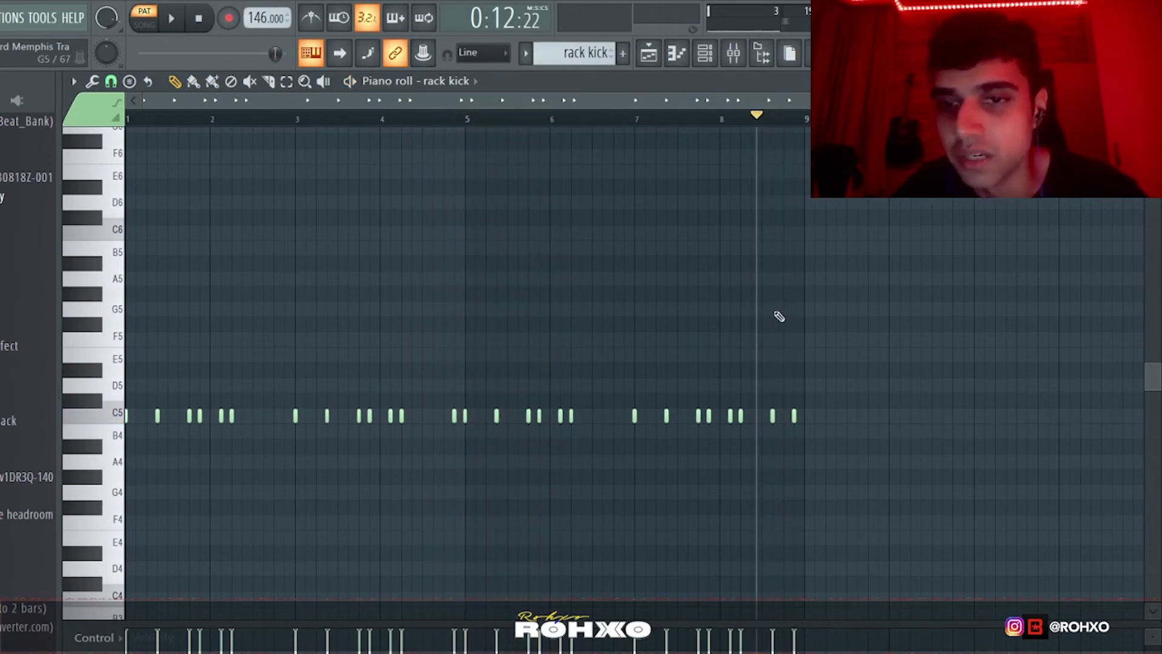
Step: Open the Hacked My Snapchat Snare pattern from Track 10 in the piano roll, play it from the start and stop
click(623, 53)
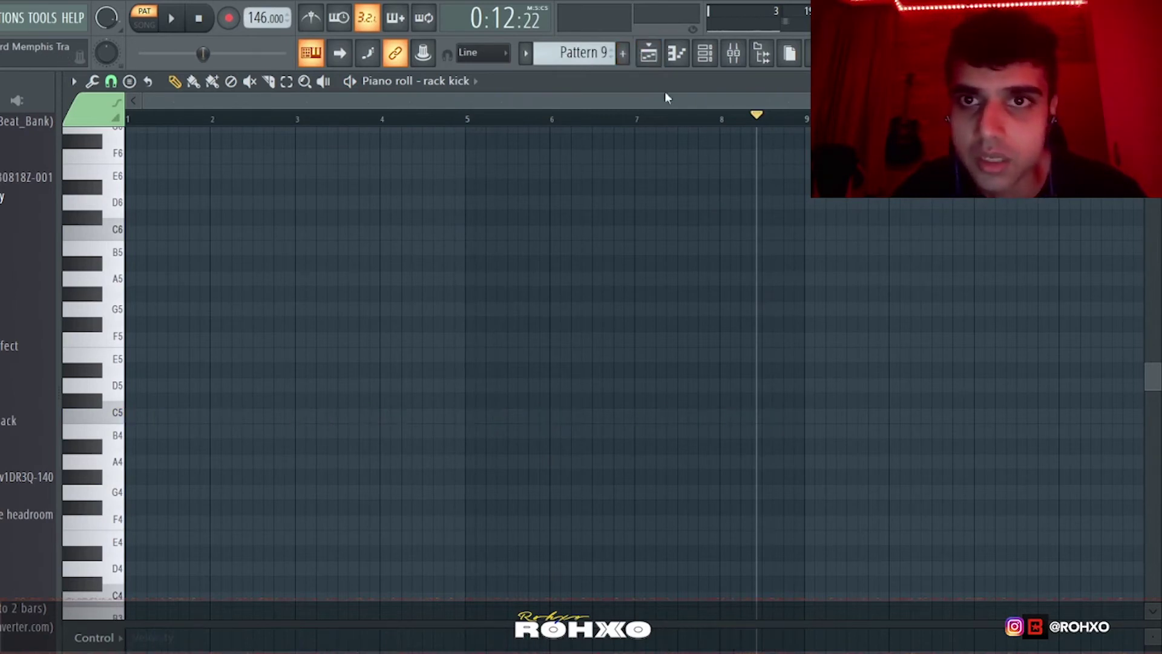
scroll(596, 54, down, 1)
click(649, 53)
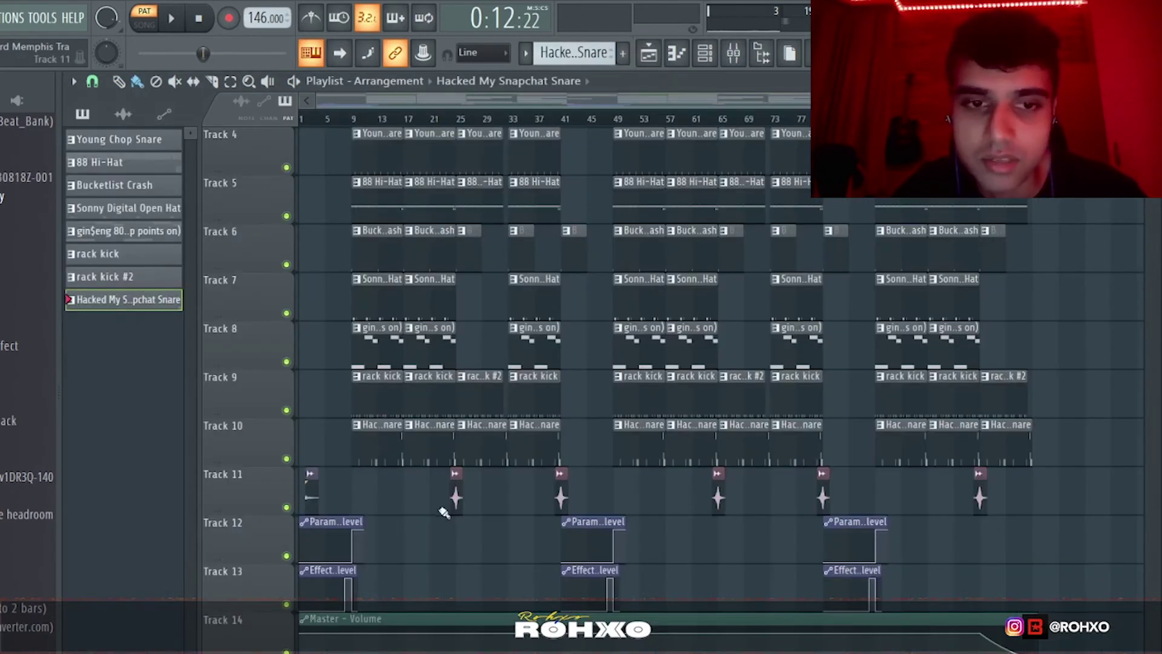
double_click(379, 438)
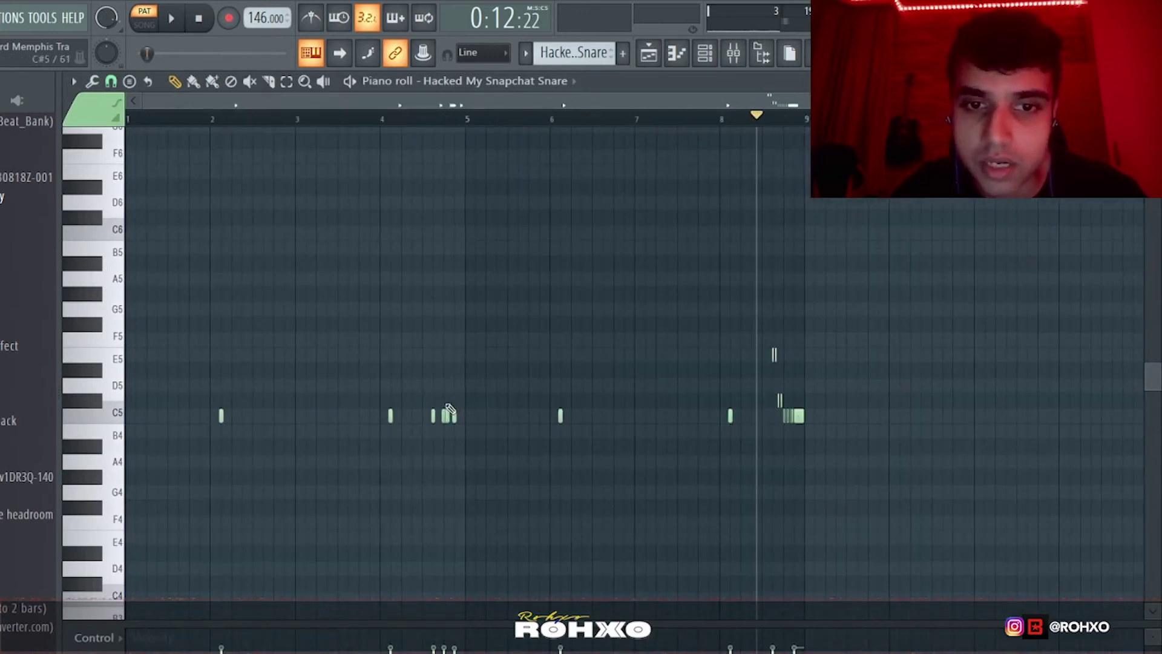
key(space)
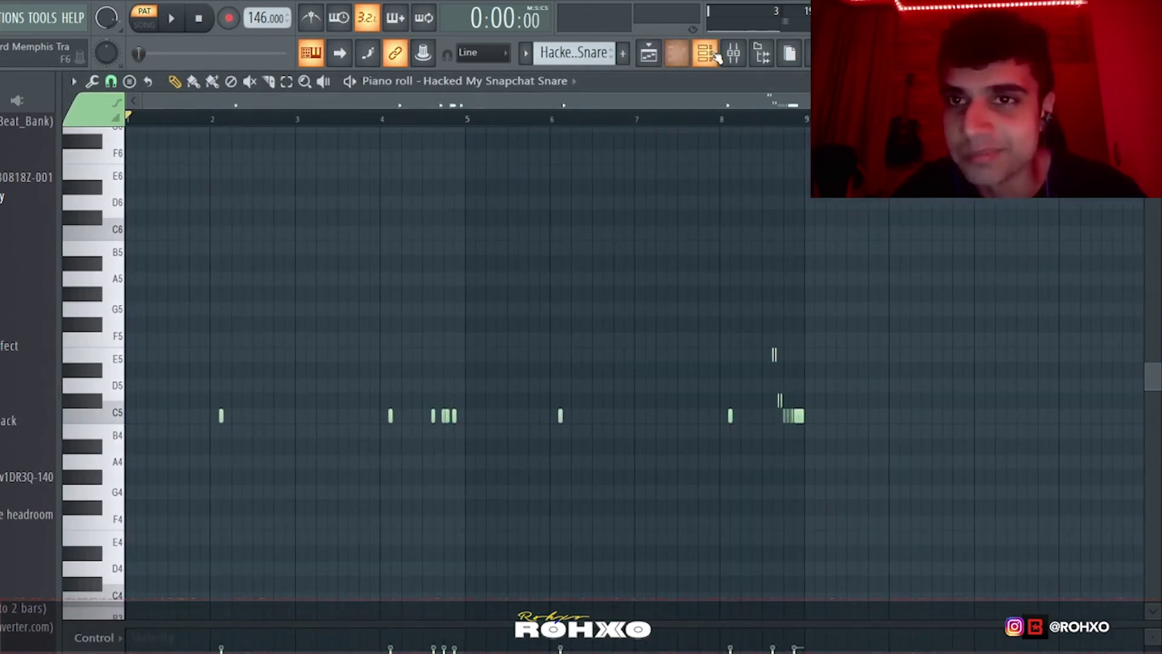
key(space)
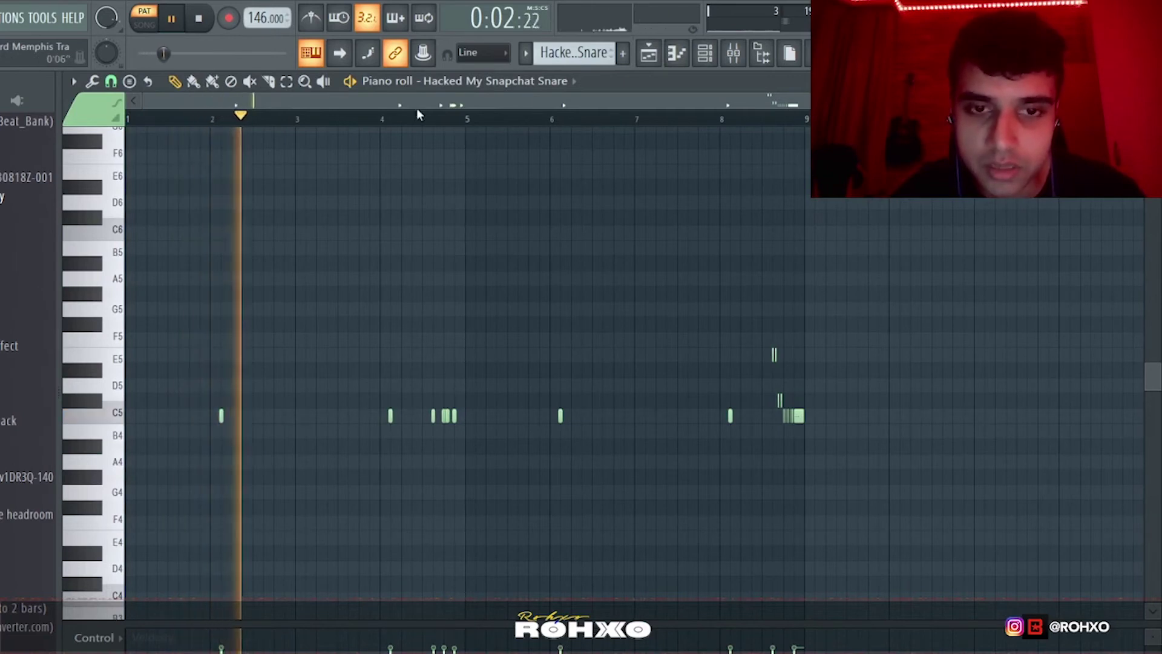
key(space)
Step: Play the Hacked My Snapchat Snare pattern from bar 3 through the end of bar 4 and stop playback
scroll(435, 313, up, 3)
scroll(435, 313, down, 3)
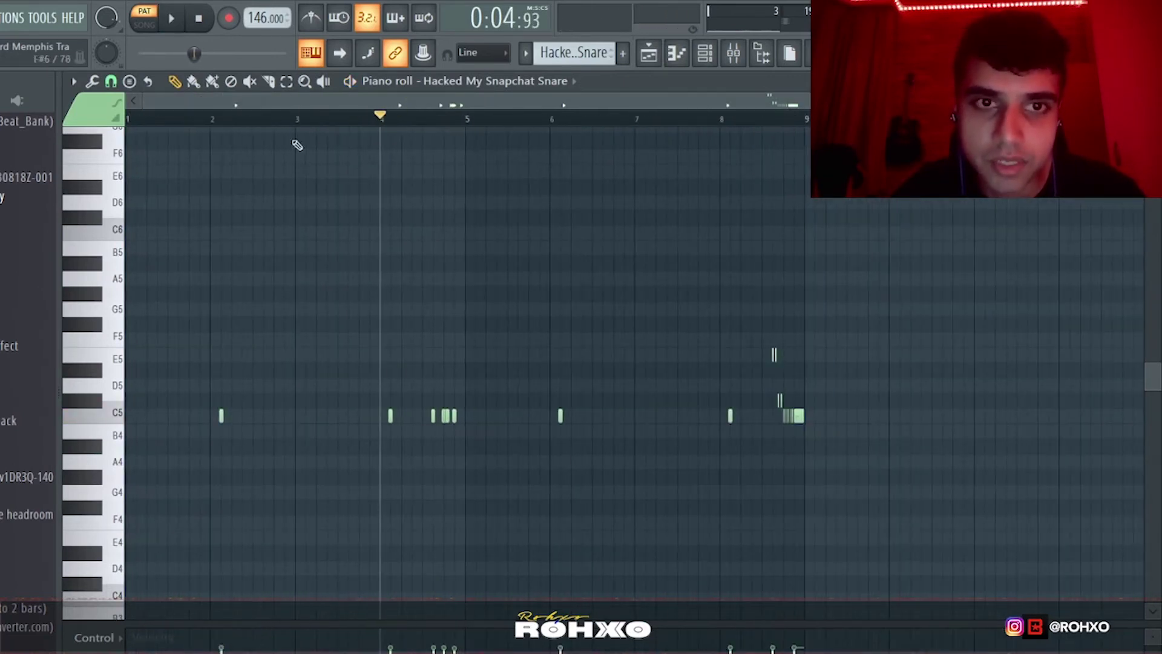
click(296, 119)
key(space)
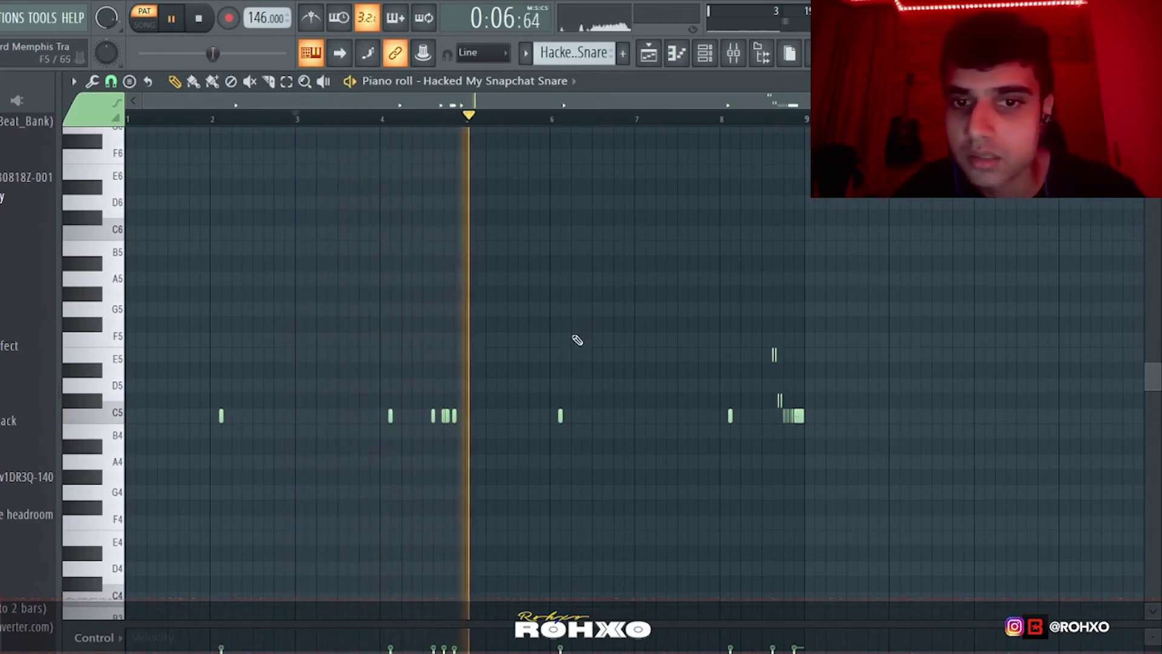
key(space)
Step: Place the playhead mid-bar 8, then inspect the Hacked My Snapchat Snare channel's precomputed effects and volume envelope
scroll(814, 324, up, 3)
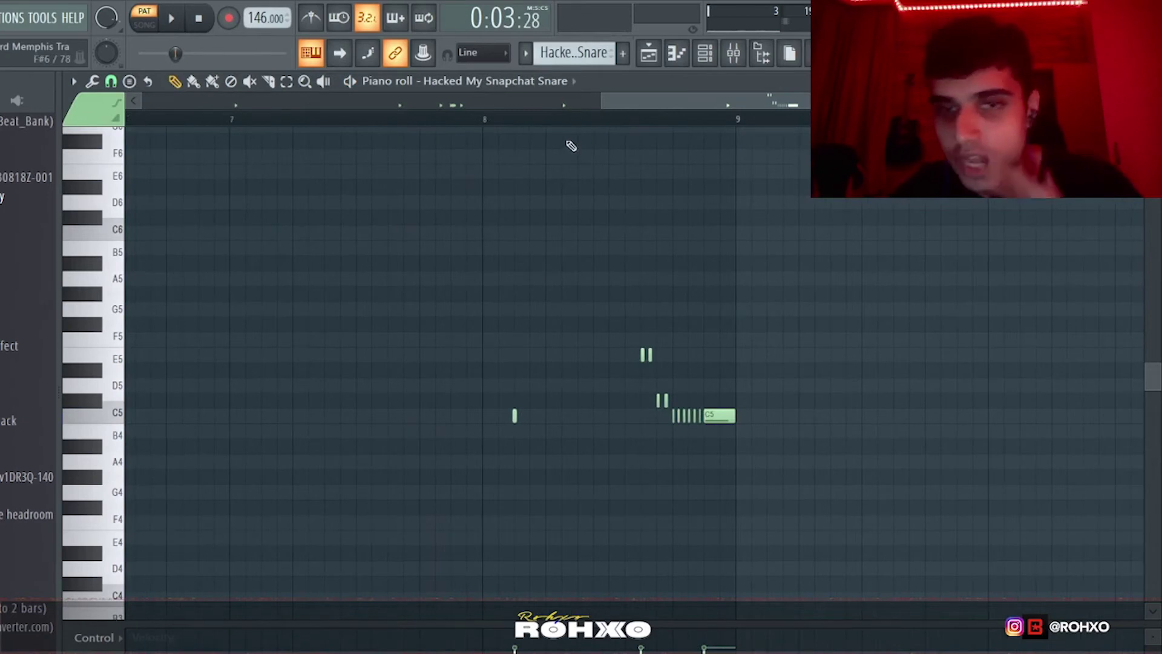
click(607, 121)
click(705, 53)
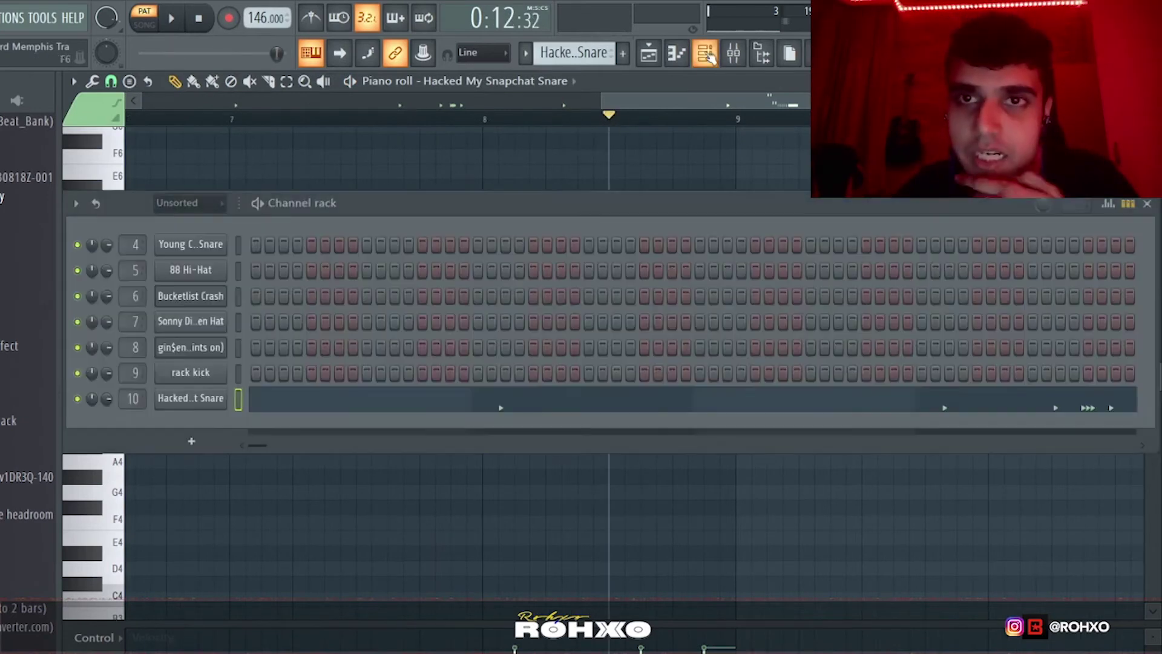
click(192, 400)
click(368, 304)
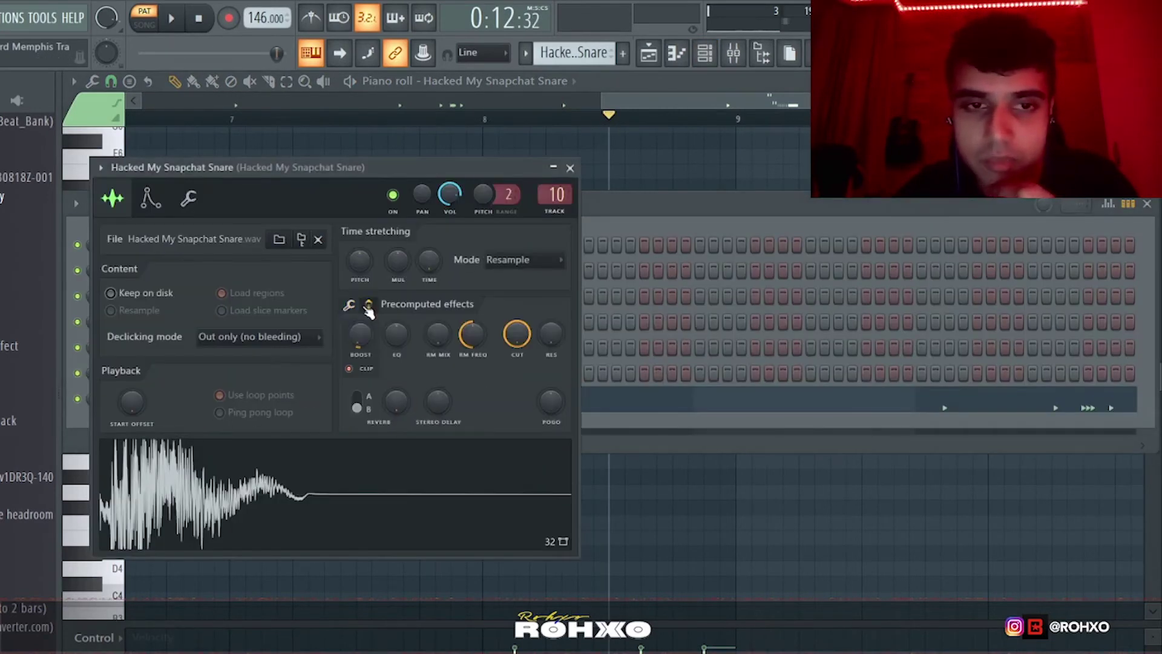
click(147, 198)
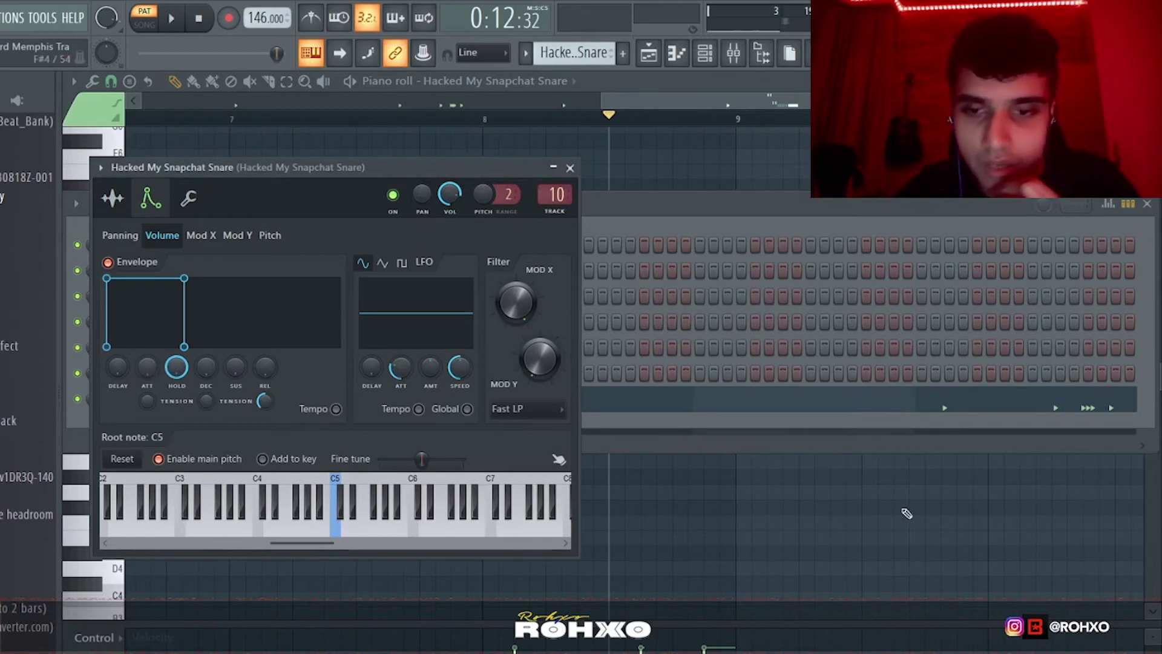
Step: Play the pitched snare roll at the end of bar 8 in the piano roll and stop playback
click(796, 517)
ctrl+scroll(656, 442, up, 6)
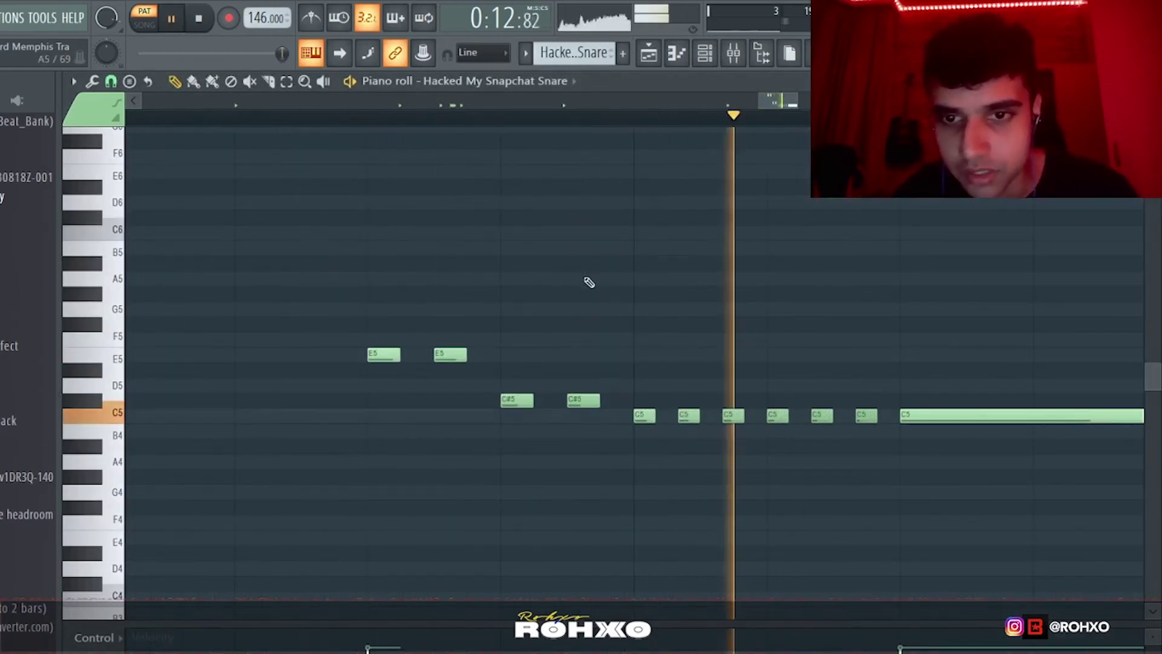
key(space)
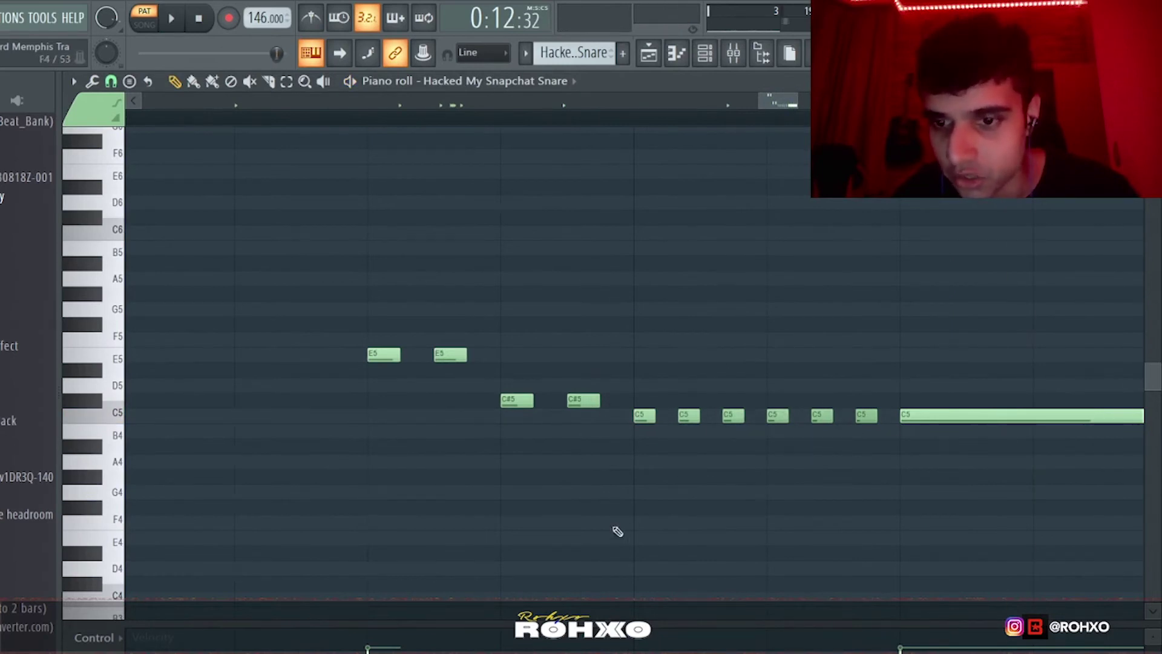
Step: Play the snare pattern twice from bar 8, stopping after each pass, and return to the playlist
ctrl+scroll(618, 531, down, 5)
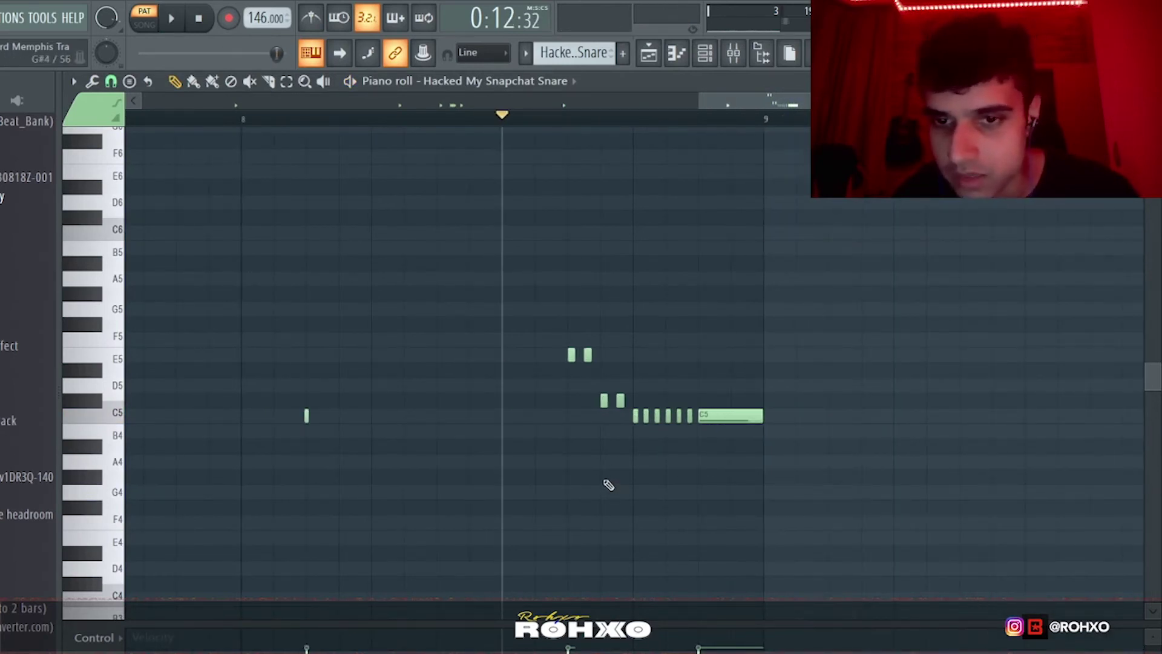
ctrl+scroll(608, 484, down, 4)
click(498, 125)
key(space)
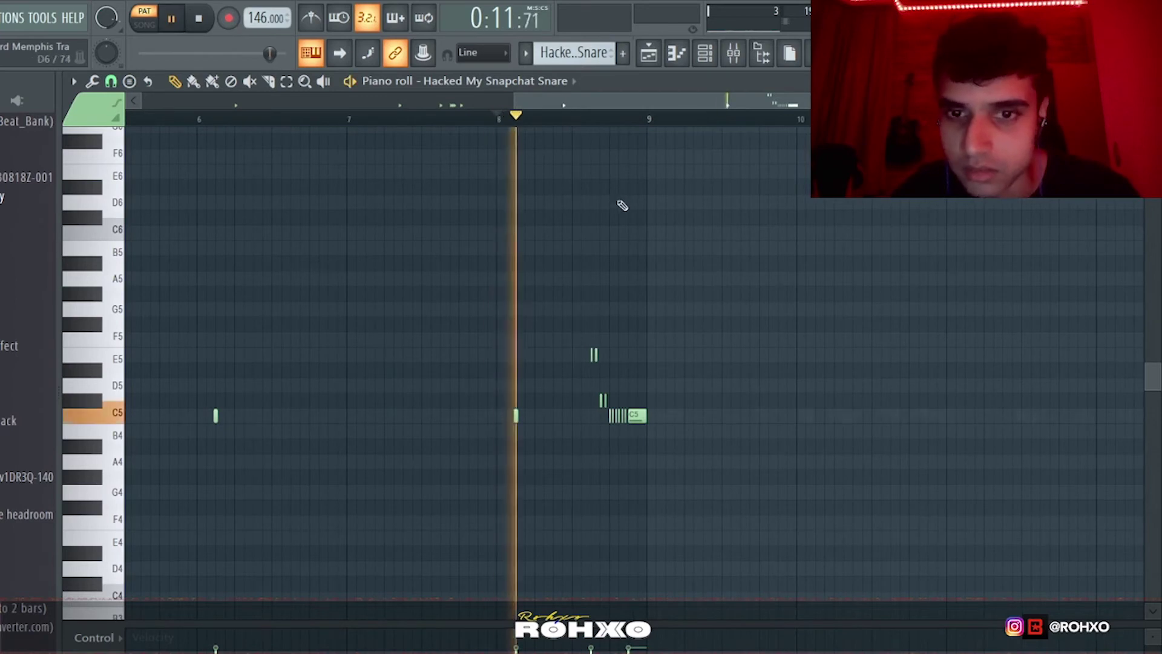
key(space)
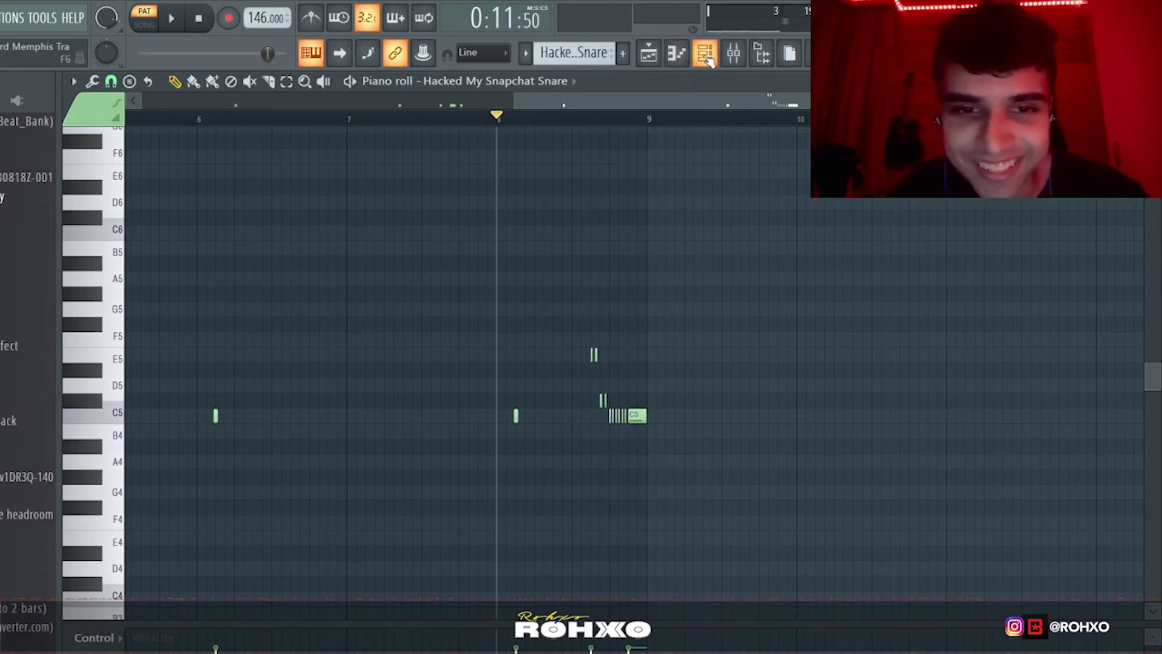
key(space)
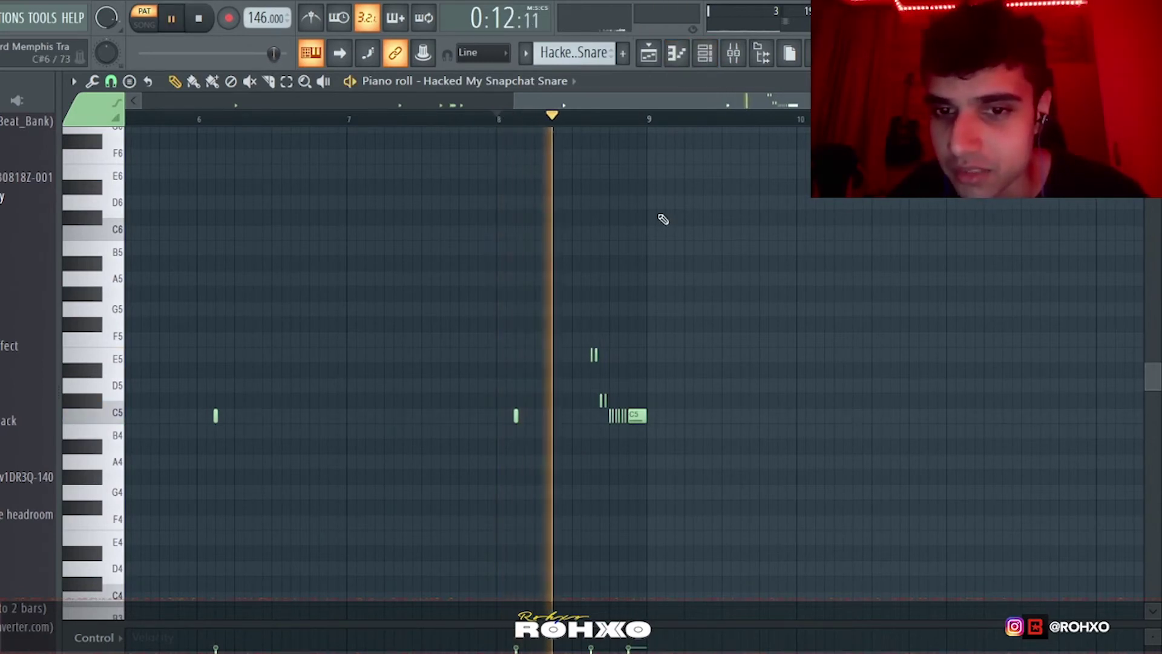
key(space)
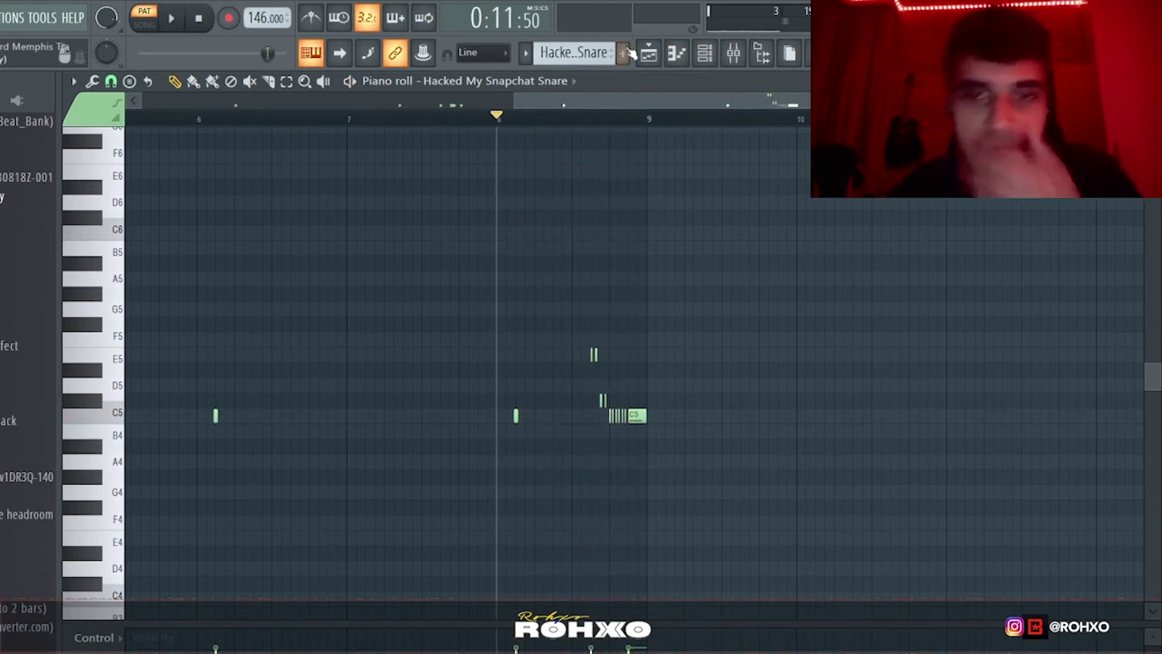
click(649, 53)
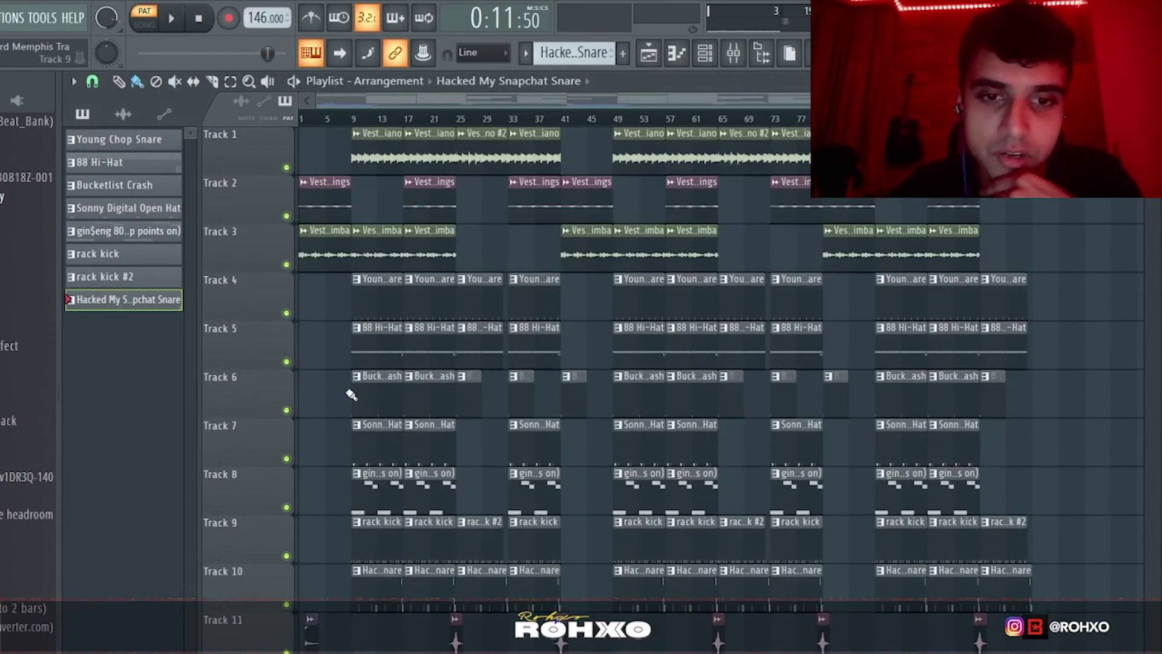
Step: Mute melody tracks 1 to 3, play the drums from bar 9, stop playback and re-enable all tracks
click(351, 118)
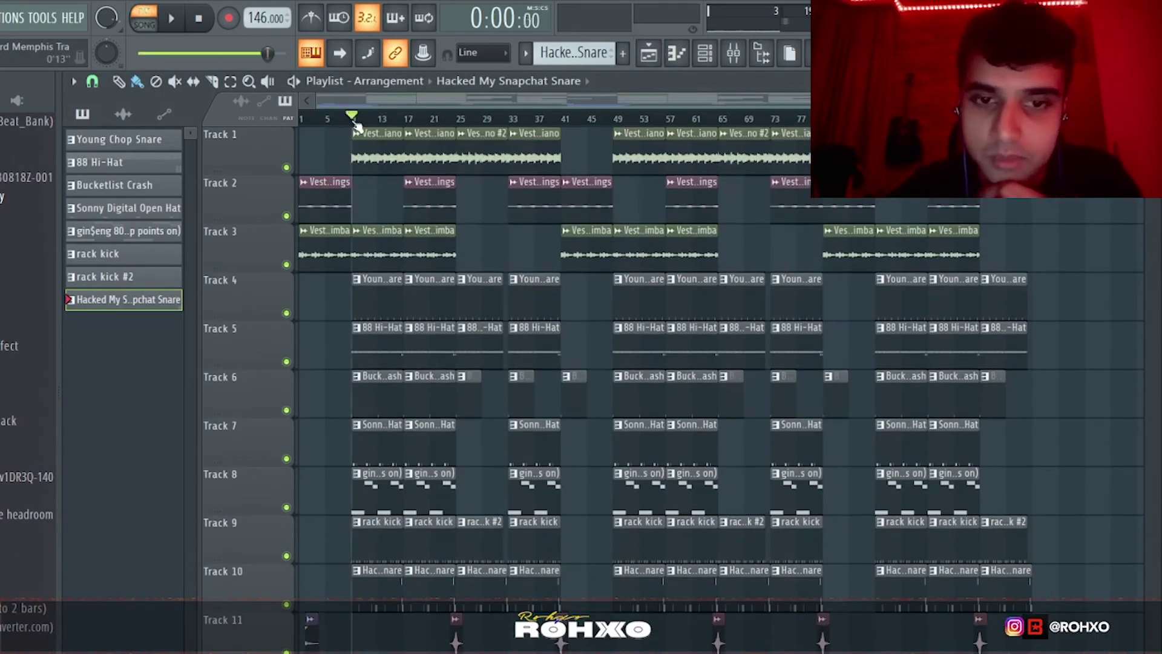
drag(287, 264, 287, 168)
key(space)
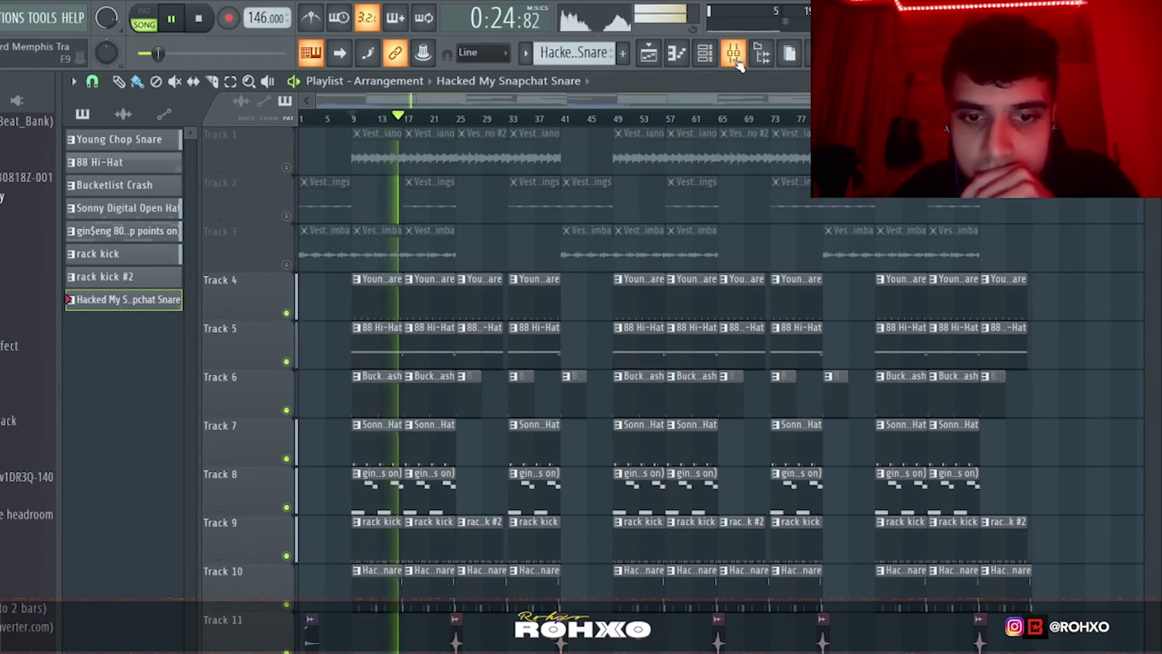
ctrl+click(287, 314)
key(space)
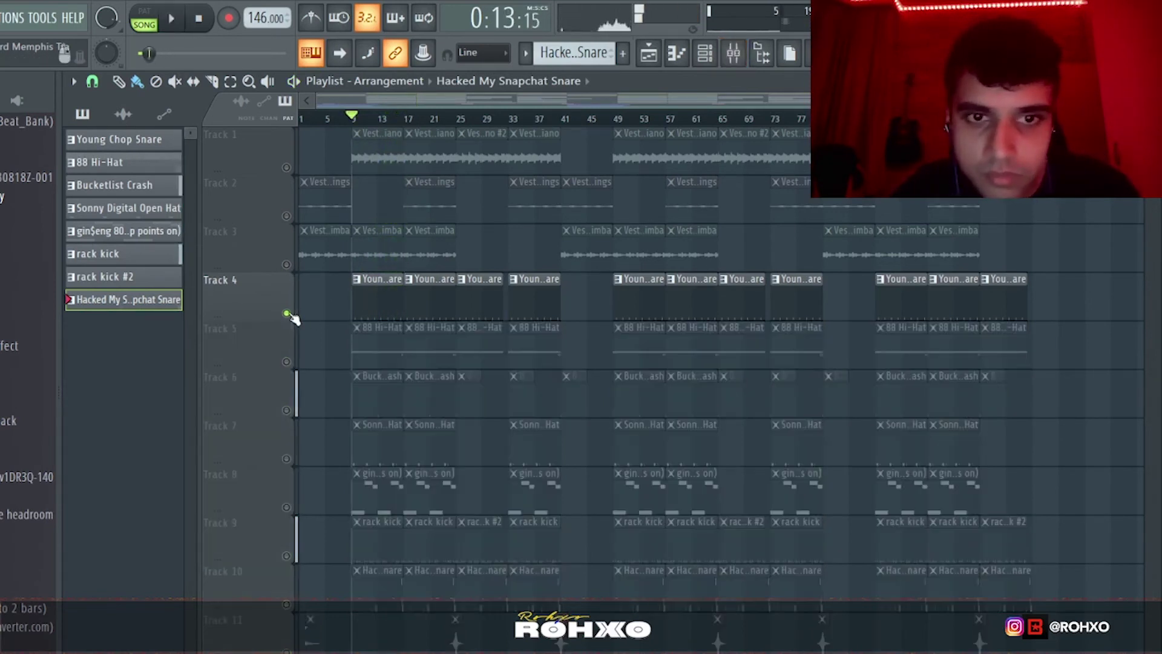
ctrl+click(287, 315)
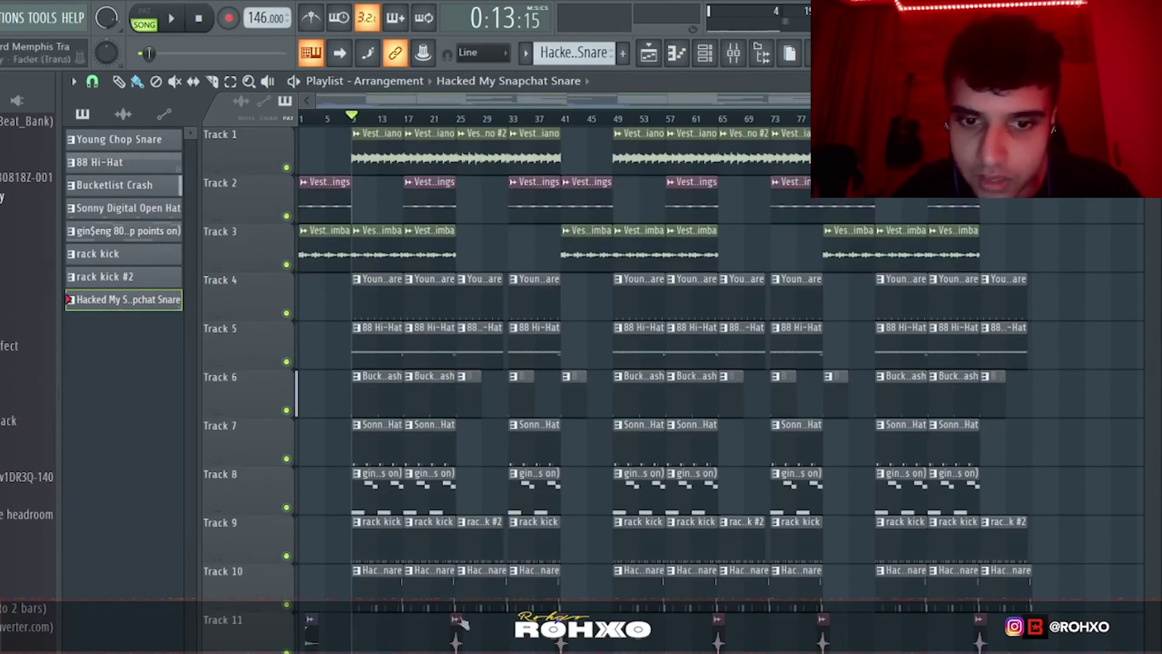
Step: Examine the fader levels of the beat's channels in the mixer and return to the playlist
click(734, 53)
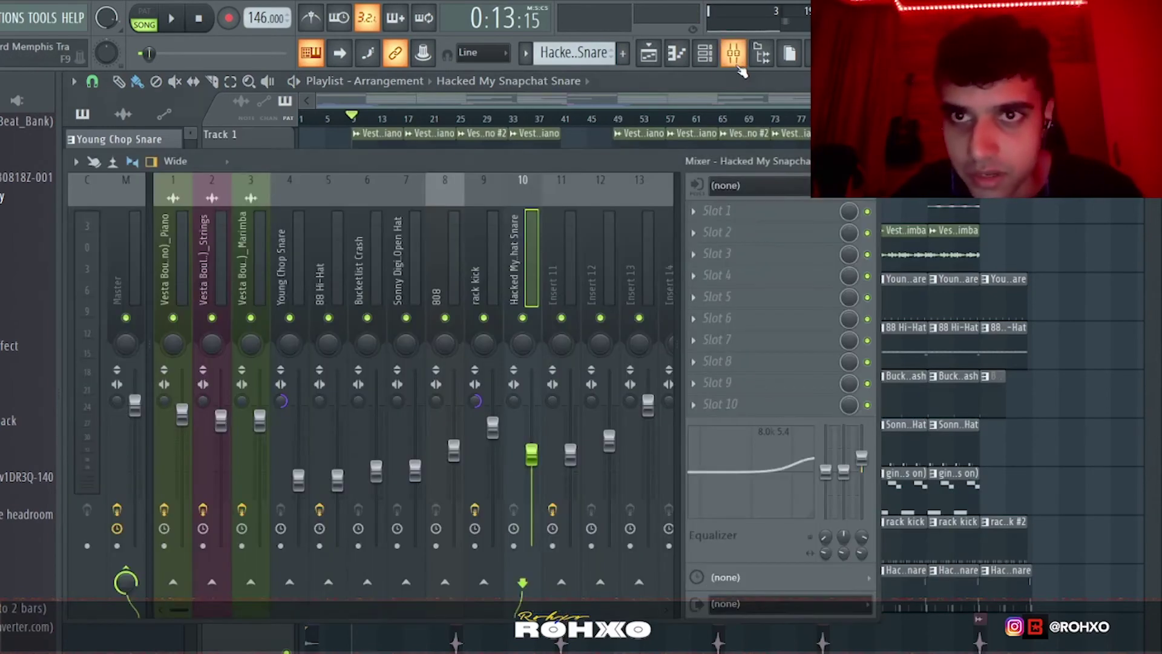
click(459, 267)
key(F9)
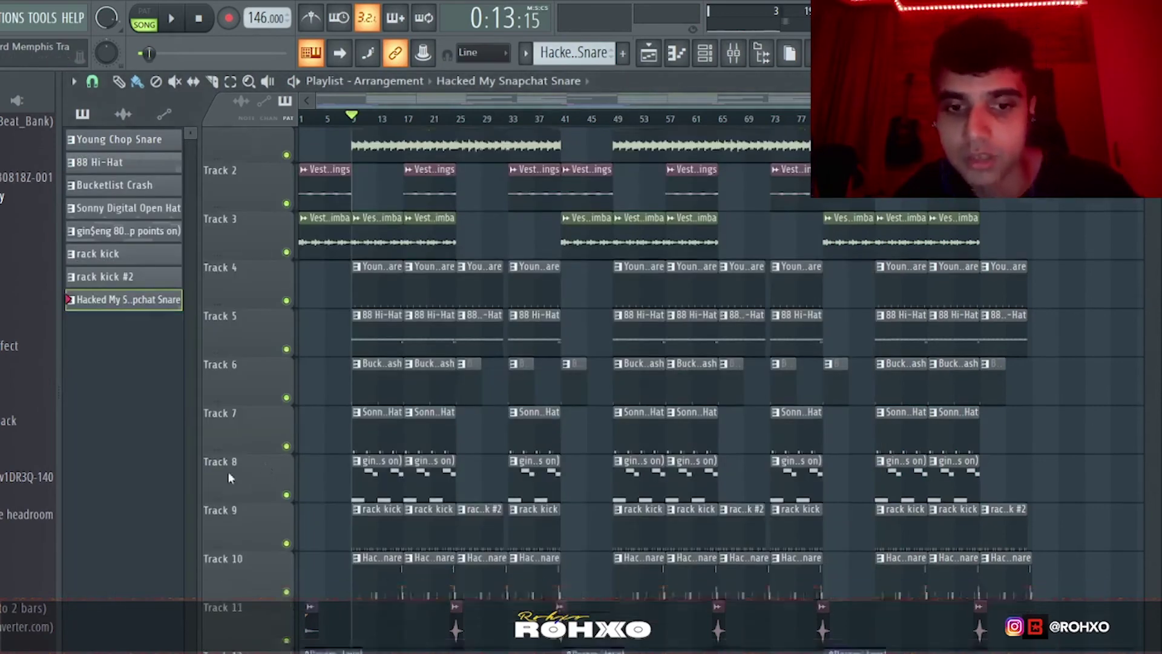
Step: Place the playhead at bar 8, play the transition into the drums at bar 9 and stop playback
scroll(228, 471, down, 3)
scroll(327, 449, up, 6)
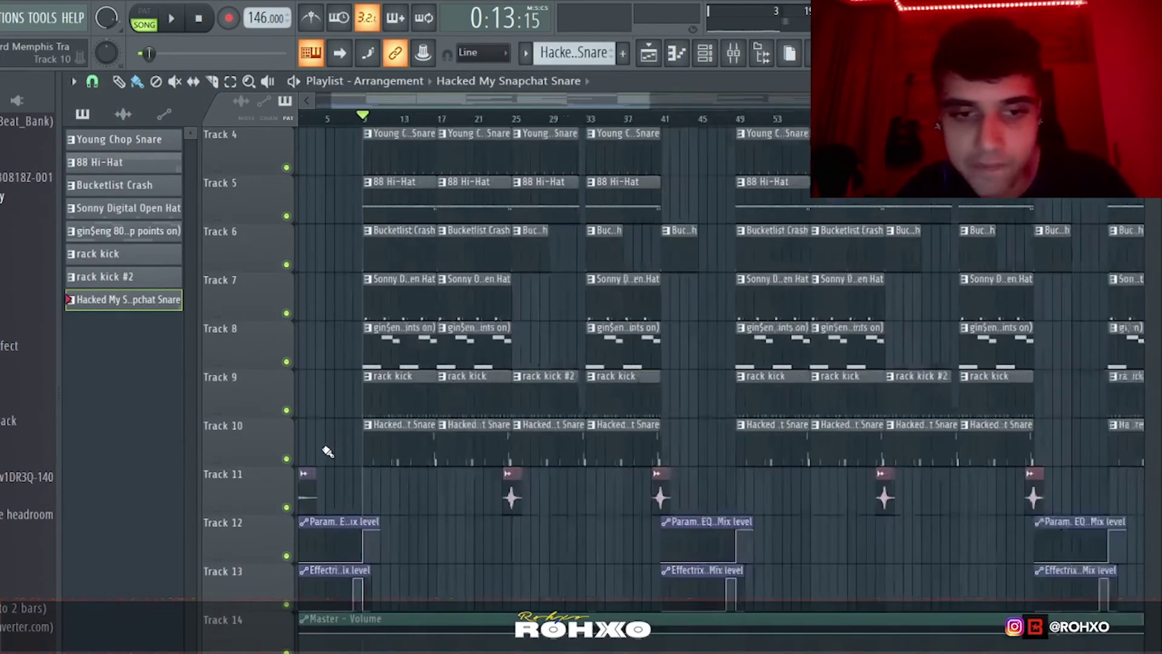
click(400, 121)
scroll(333, 281, up, 2)
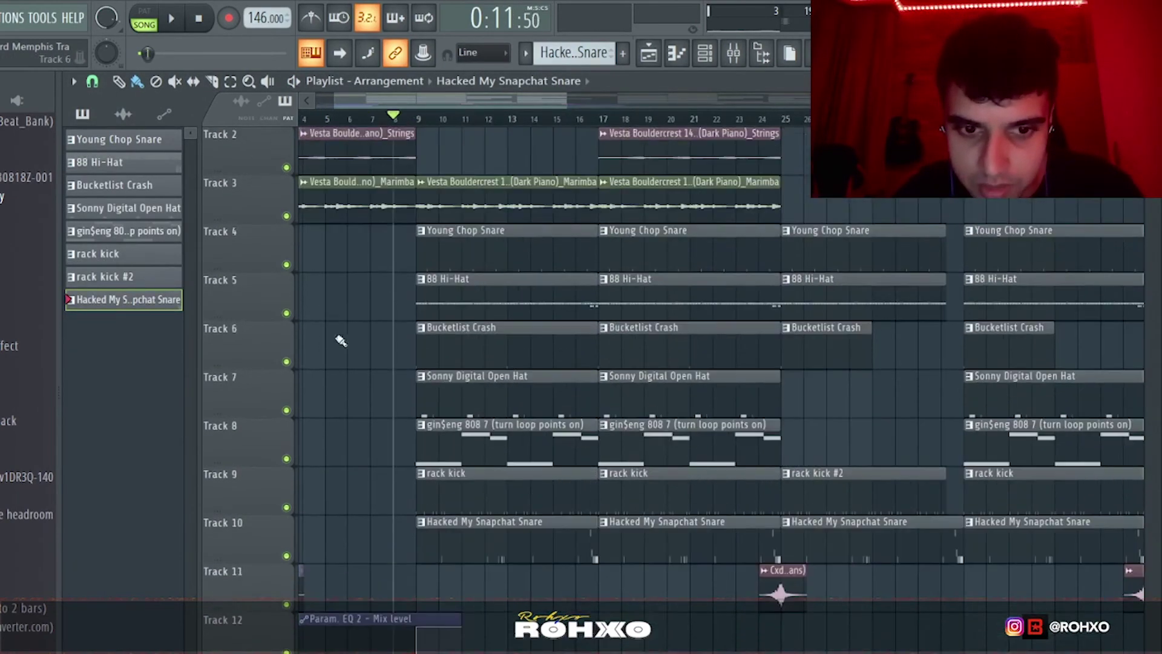
key(space)
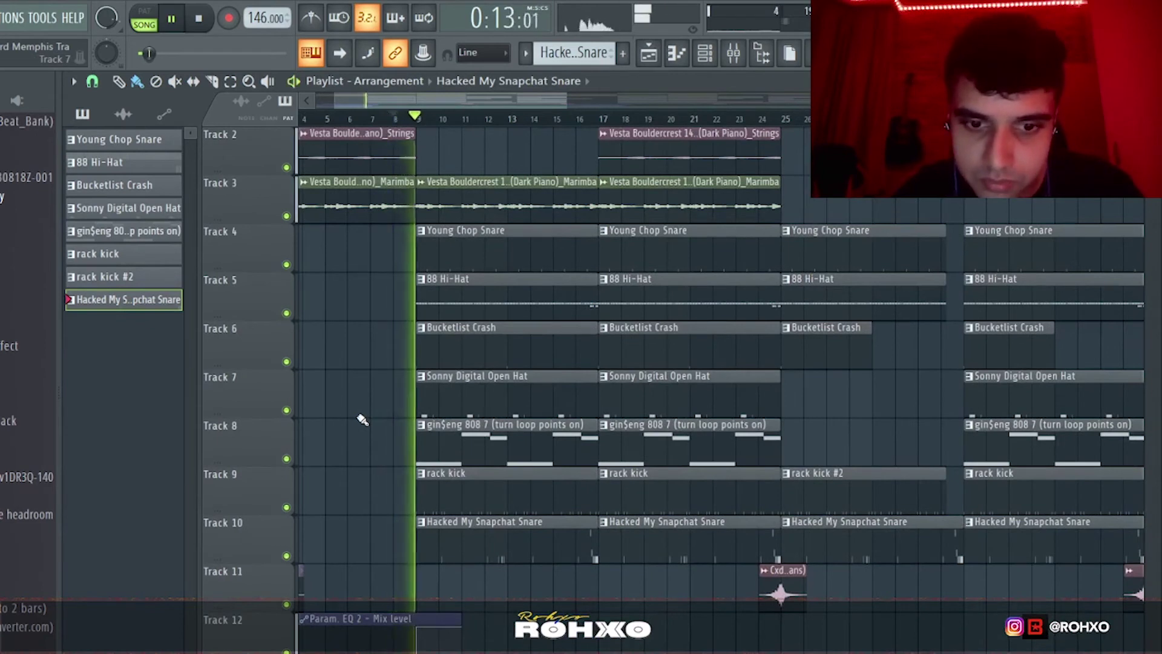
key(space)
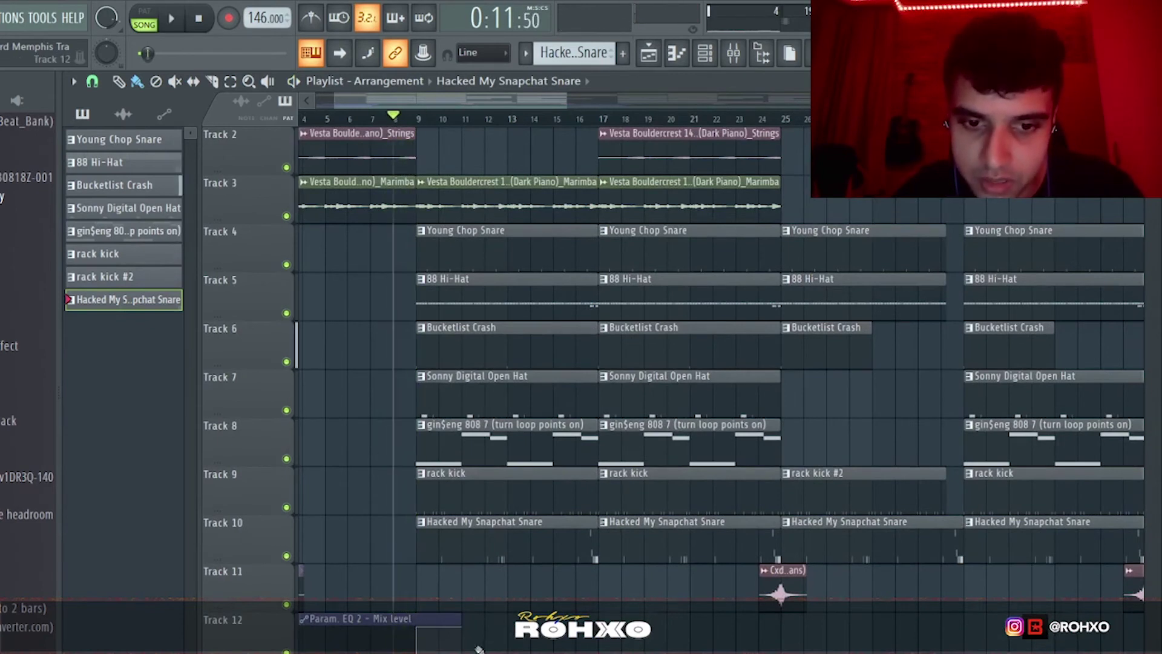
Step: Inspect the Master's Effectrix vinyl pattern and swap Fruity soft clipper with the first Fruity parametric EQ 2 in the Master effect chain
scroll(478, 649, down, 1)
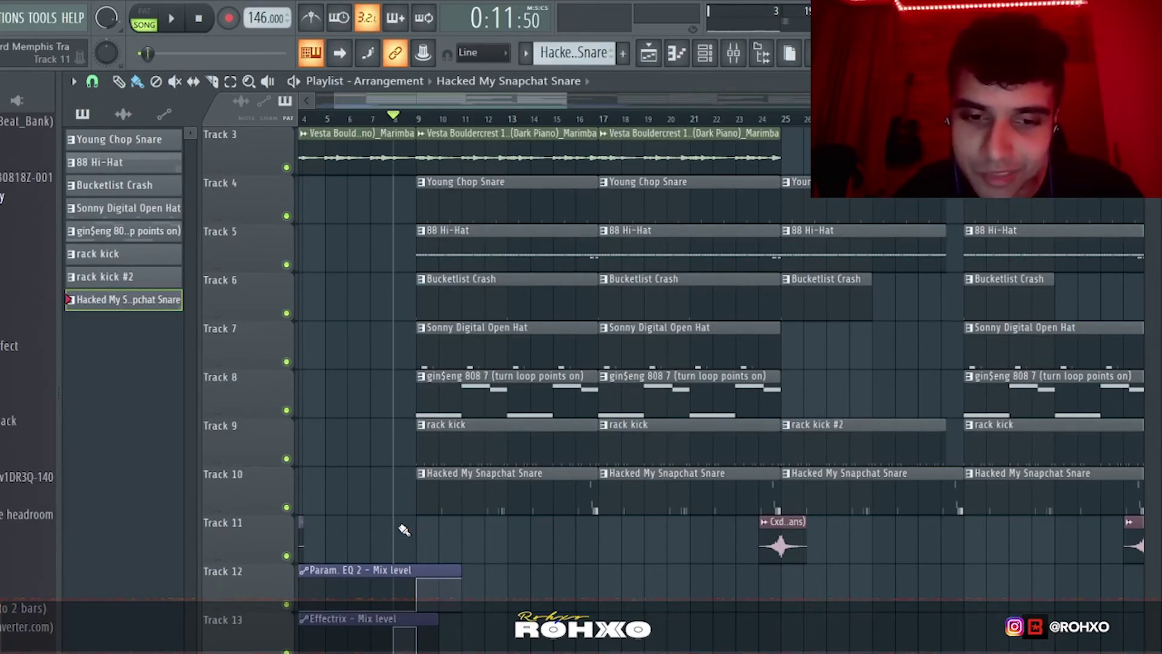
click(733, 53)
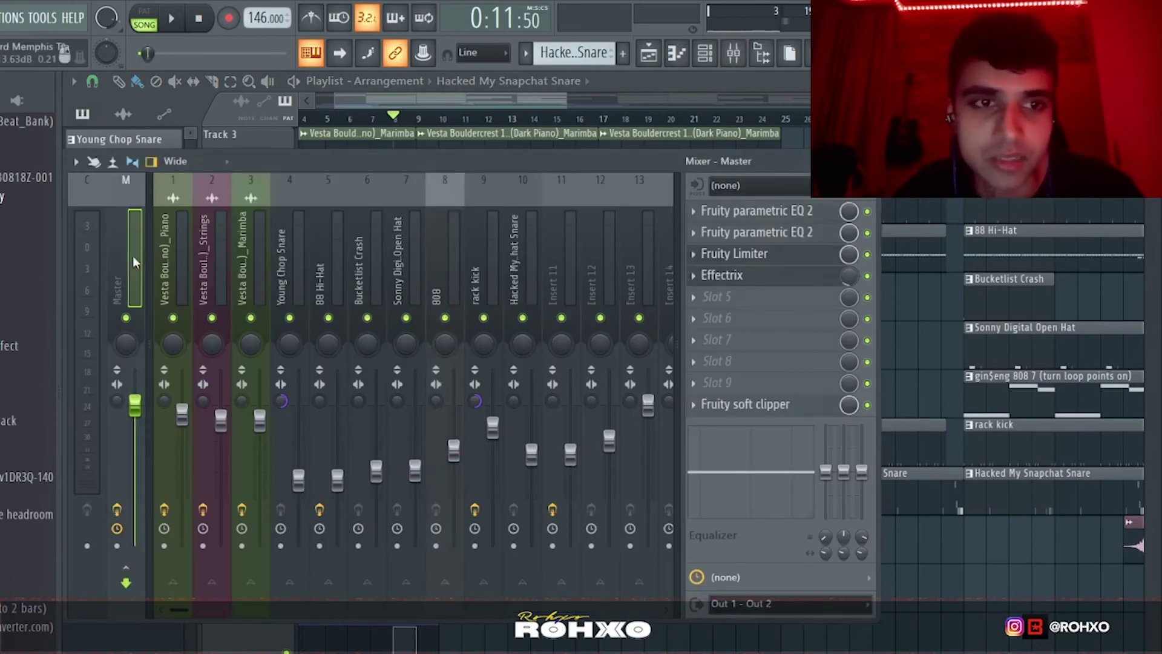
click(747, 277)
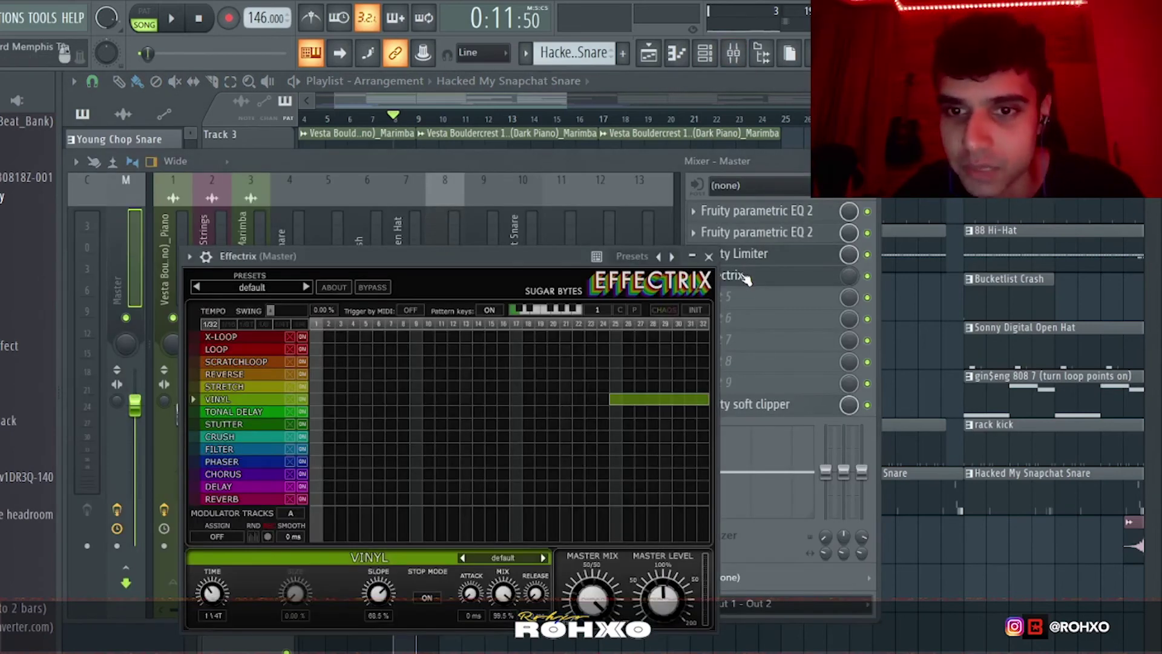
drag(761, 400, 750, 212)
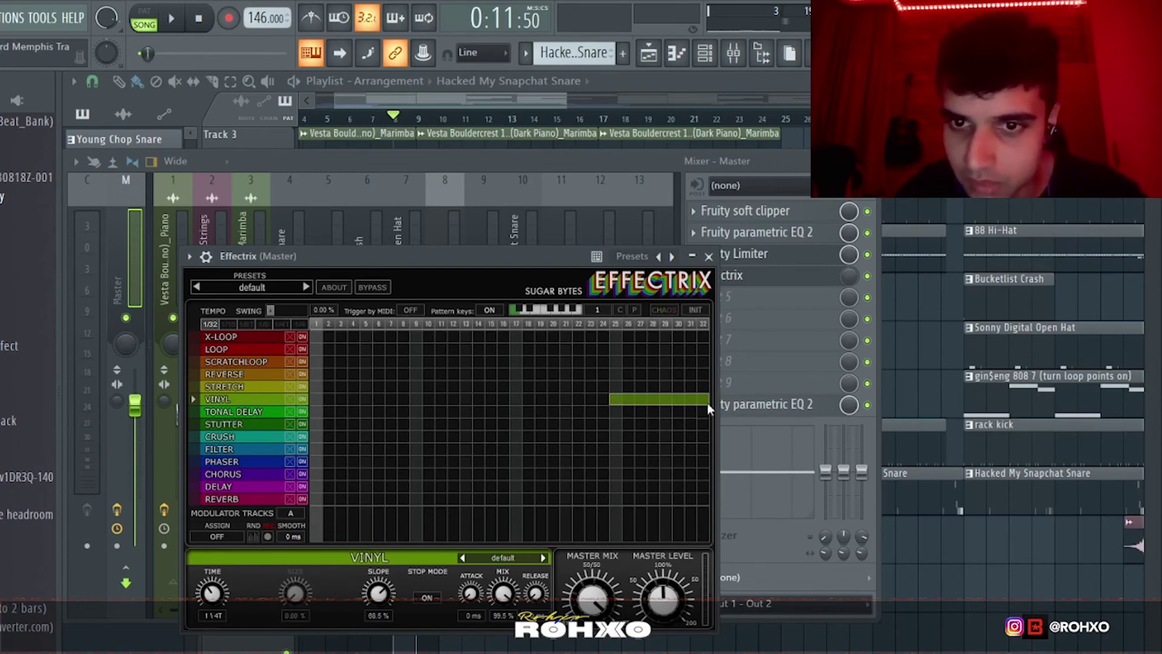
right_click(945, 574)
Step: Replay the Effectrix vinyl-stop transition from bar 8 in the playlist and stop playback
key(space)
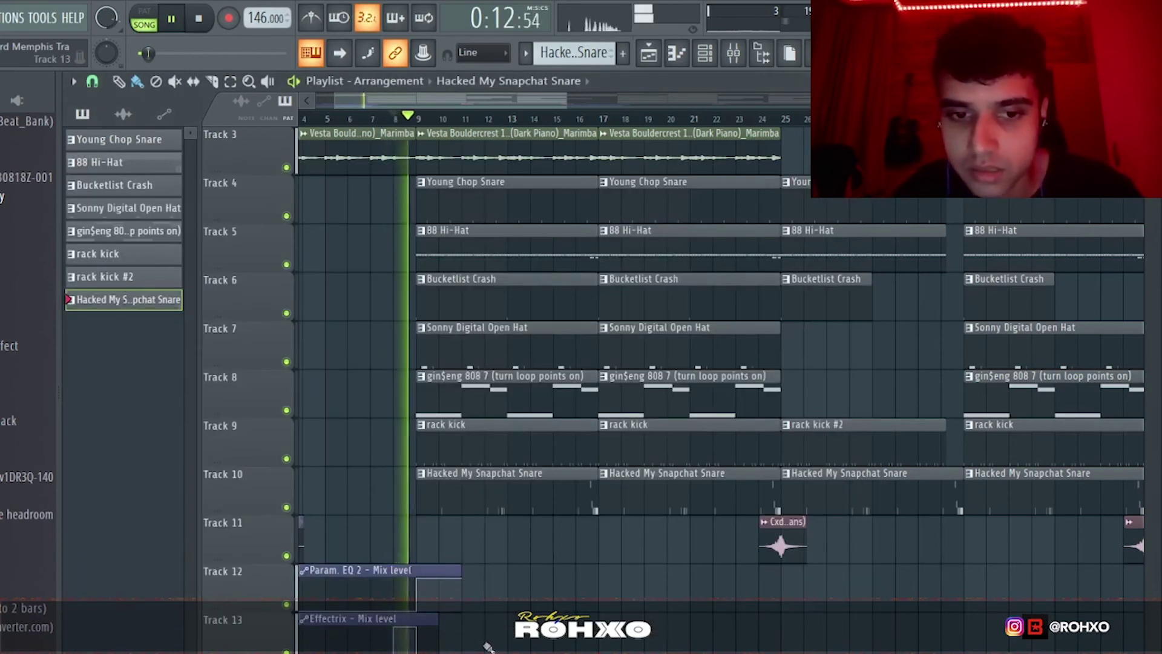
key(space)
scroll(422, 597, down, 5)
scroll(422, 598, down, 1)
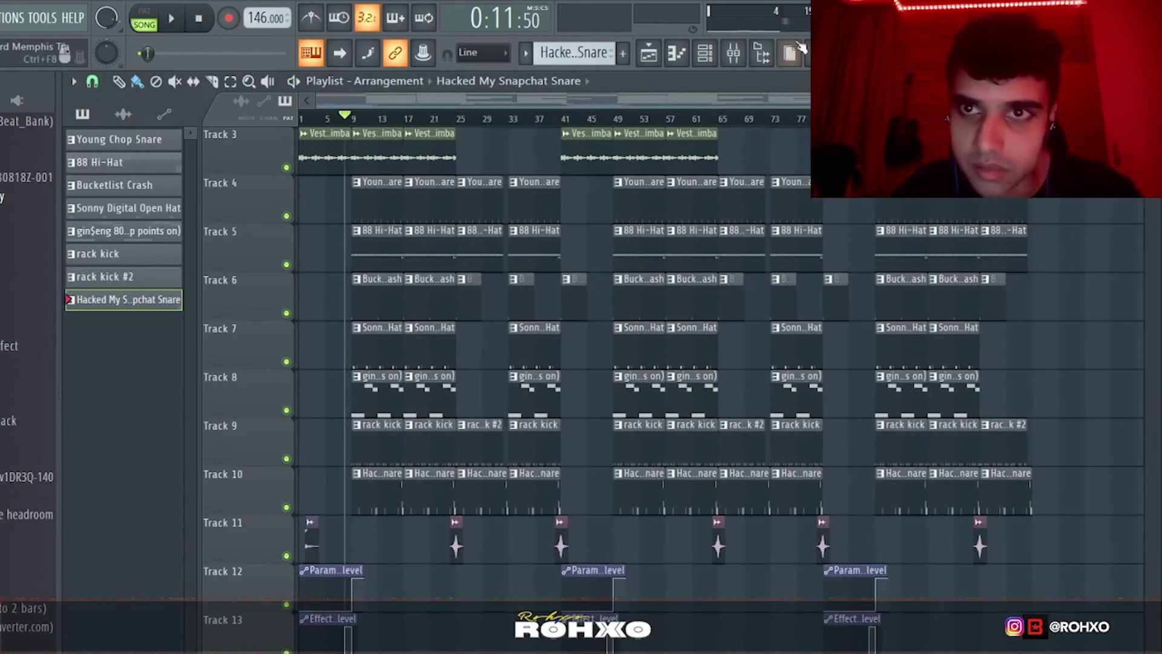
Step: Examine the Param. EQ 2 and Effectrix mix-level automation clips on tracks 12 and 13 and the Master volume automation
click(733, 54)
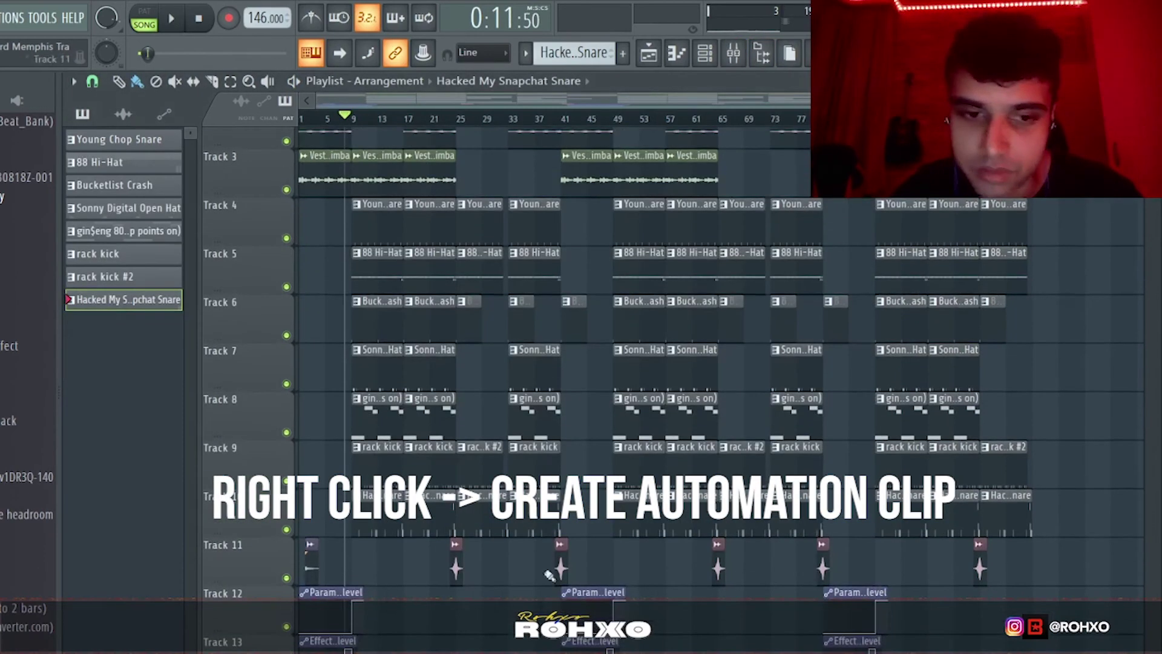
scroll(345, 467, down, 2)
scroll(315, 433, up, 3)
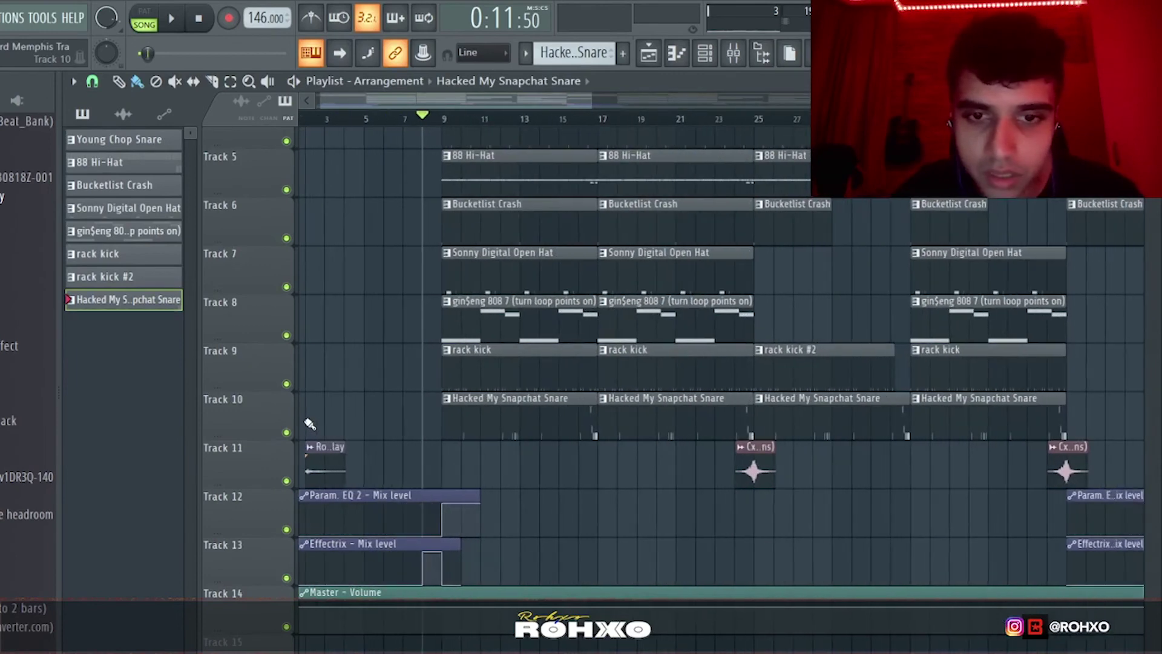
scroll(327, 421, down, 3)
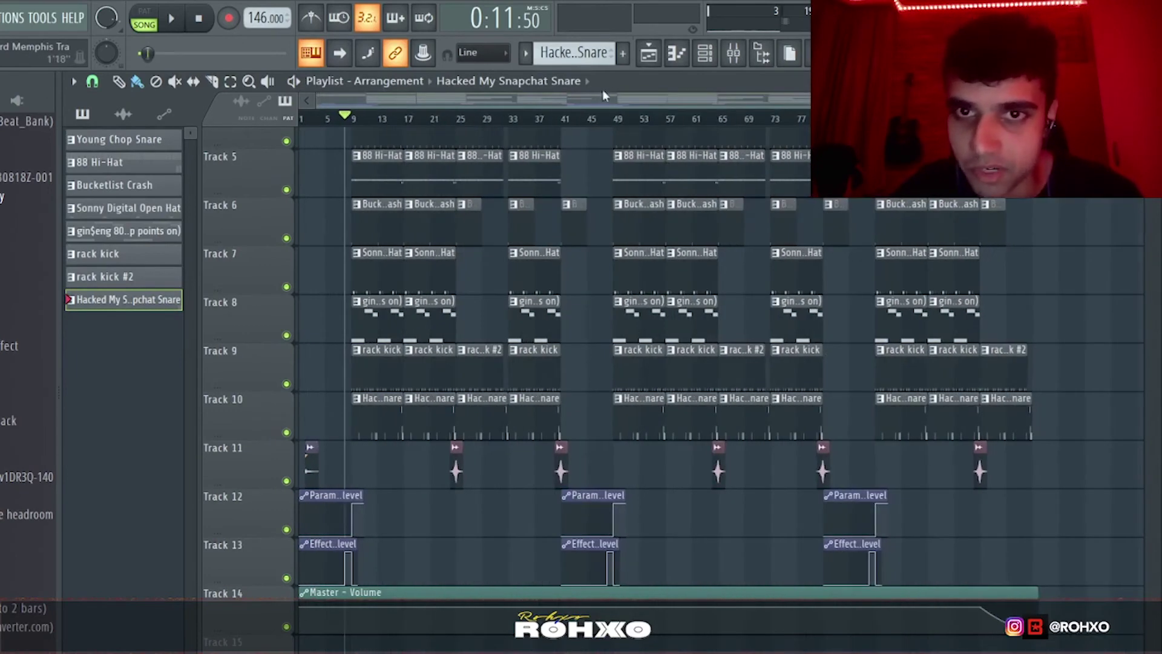
scroll(601, 315, up, 1)
scroll(601, 314, up, 1)
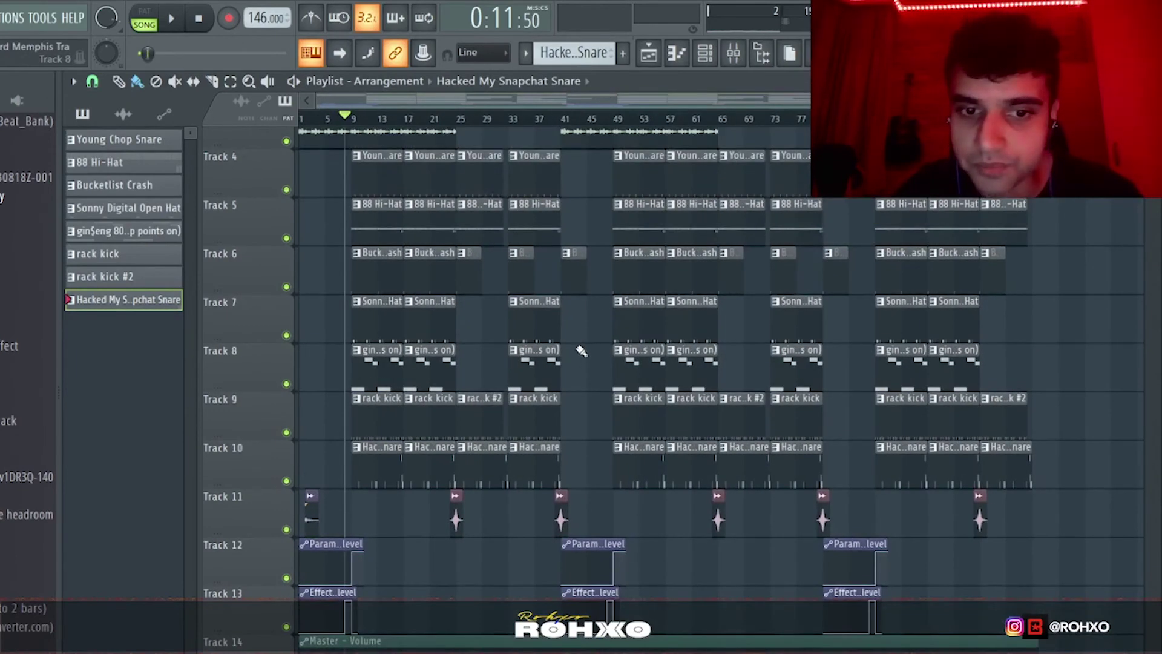
Step: Return the playhead to the song start, then inspect the Marimba clip's sample settings on Track 3 and close them
drag(323, 119, 89, 125)
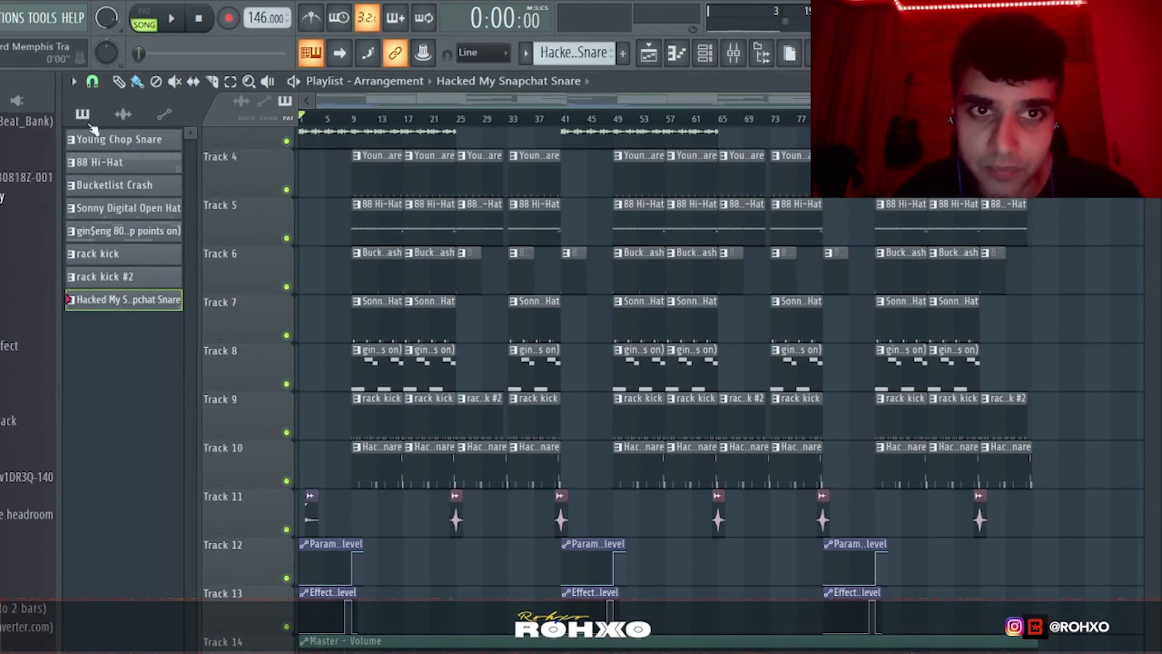
scroll(327, 407, up, 3)
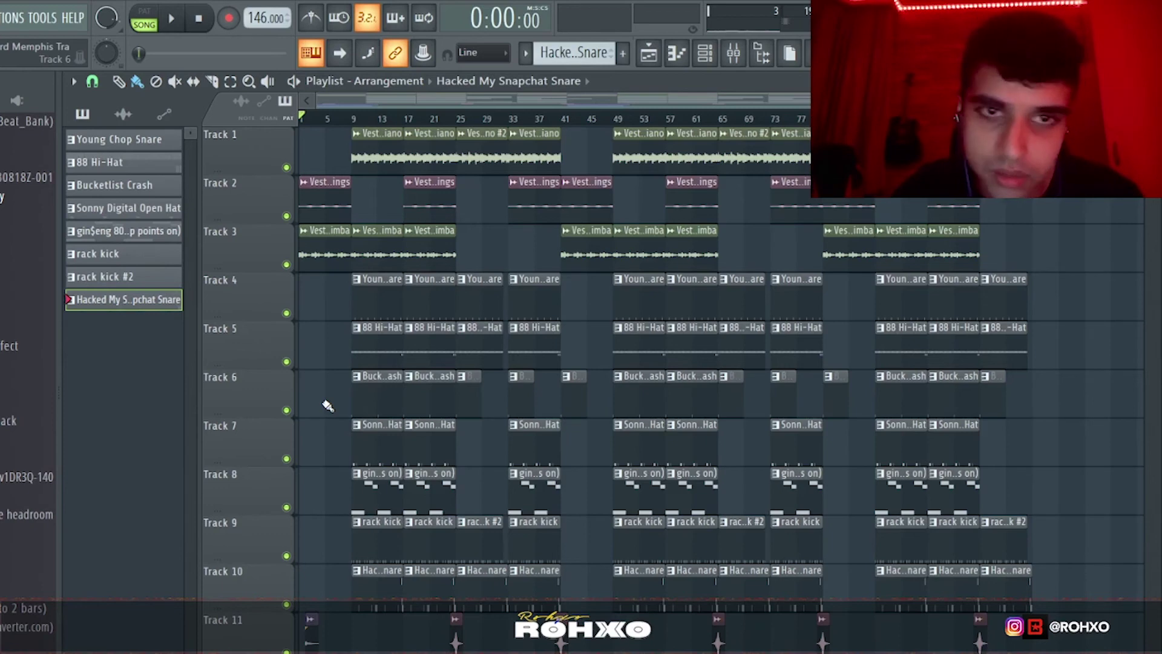
scroll(333, 253, up, 4)
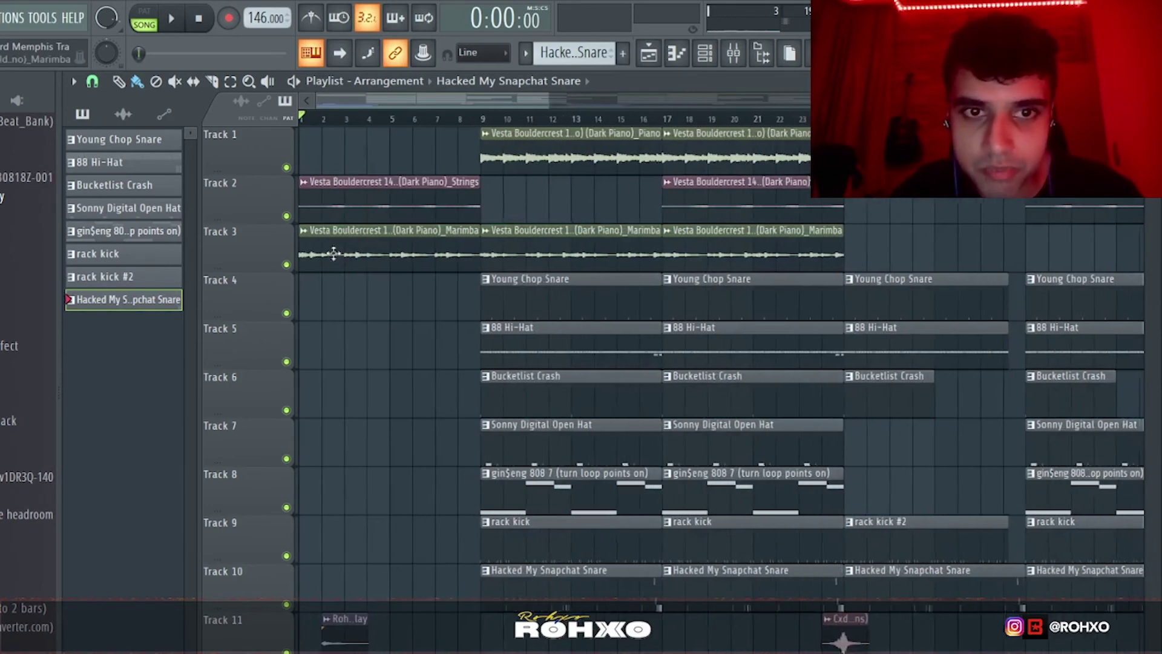
double_click(348, 255)
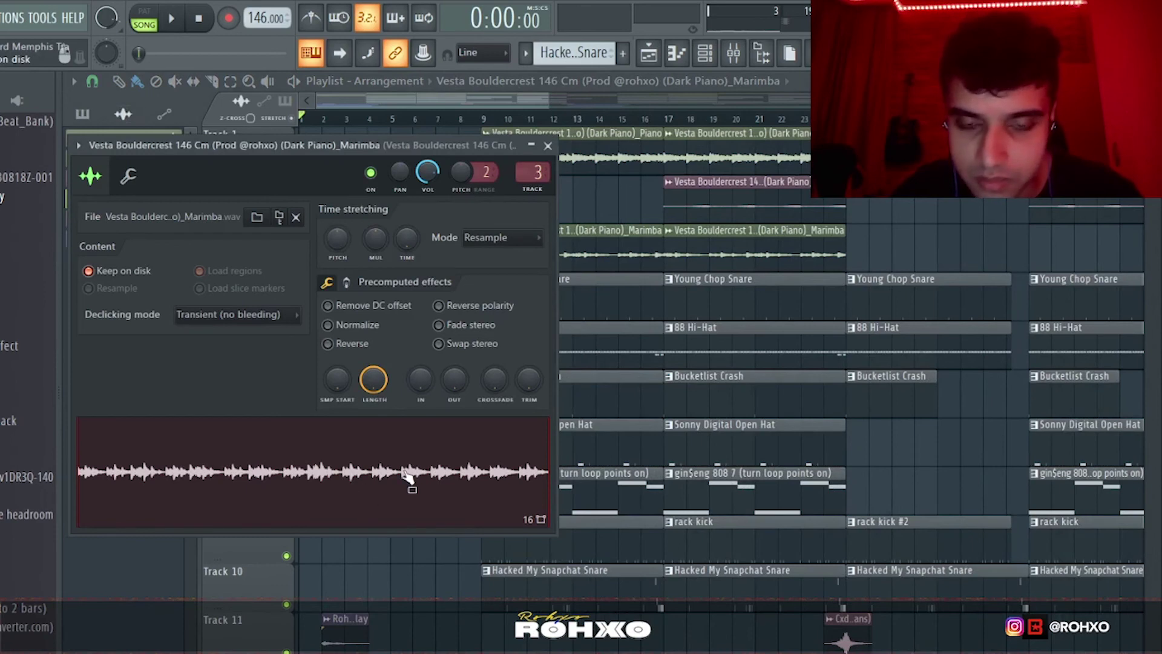
key(Escape)
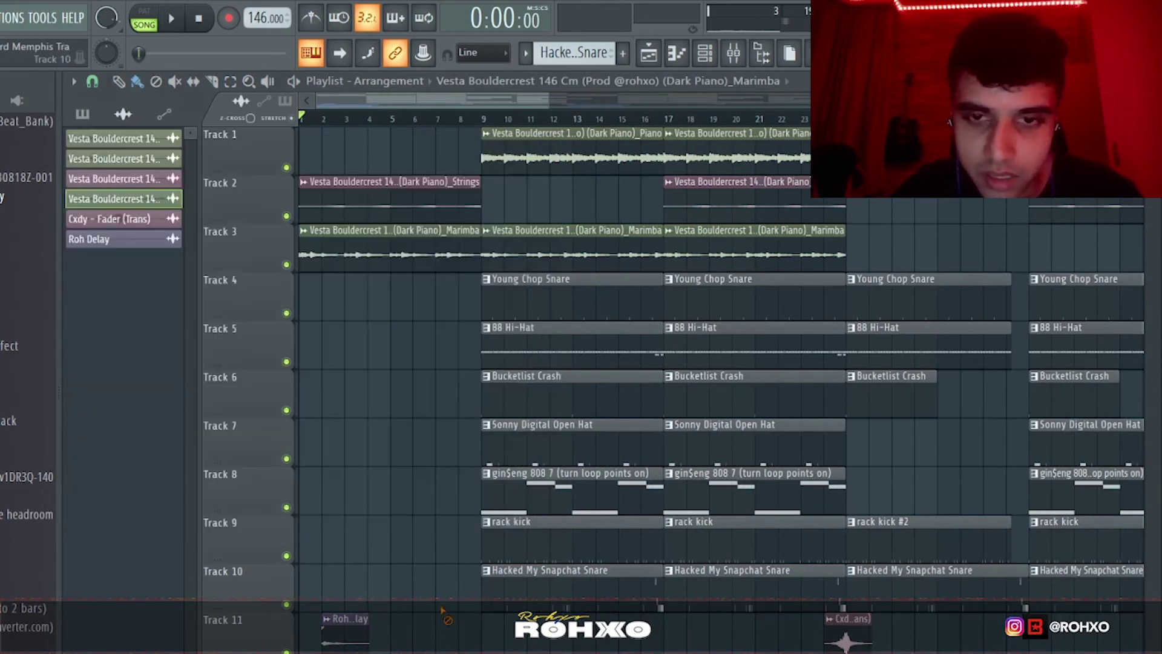
Step: Review the full arrangement and place the playhead at bar 24, where the Cxdy - Fader (Trans) clip starts
scroll(421, 259, down, 5)
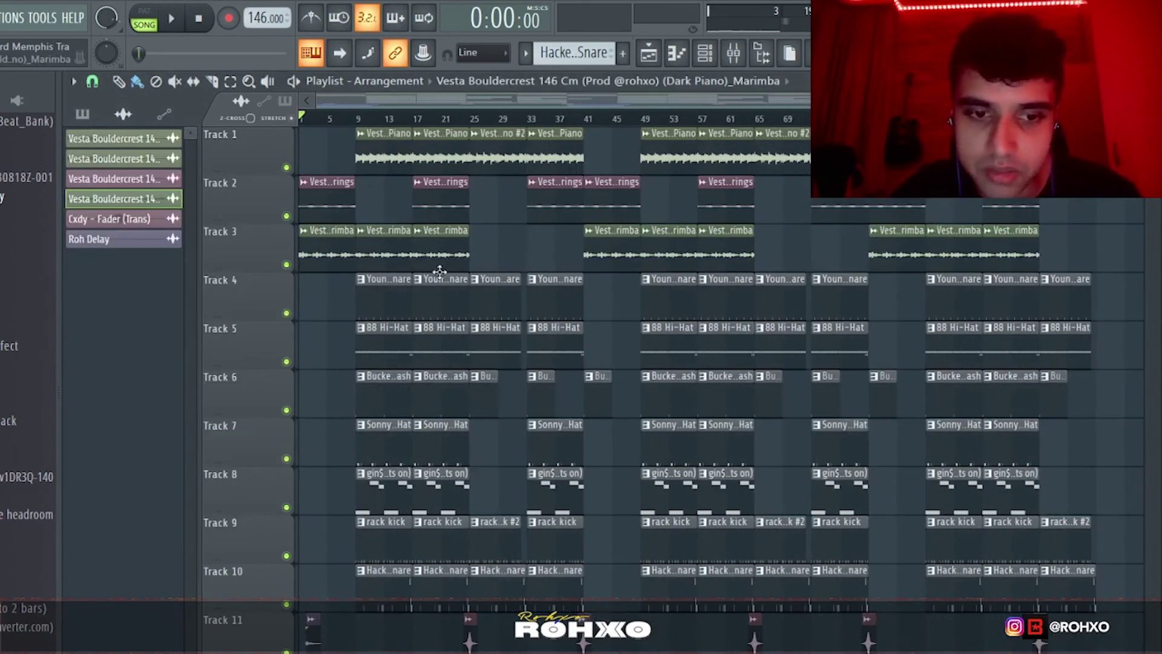
scroll(304, 448, down, 2)
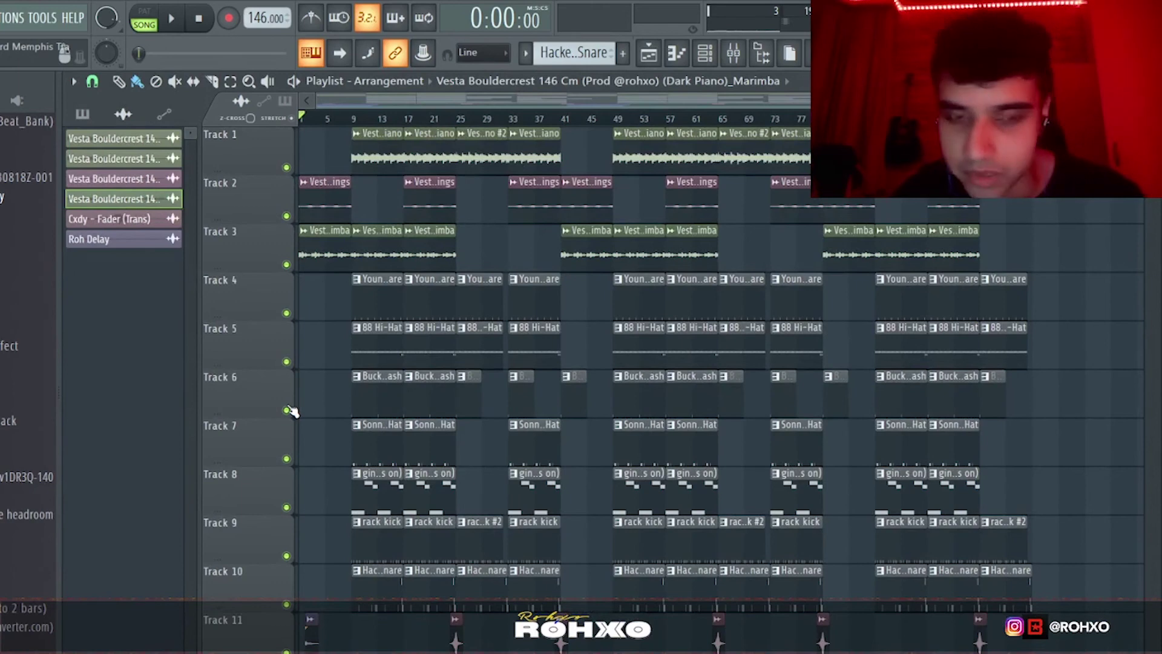
scroll(291, 404, down, 3)
scroll(290, 399, down, 1)
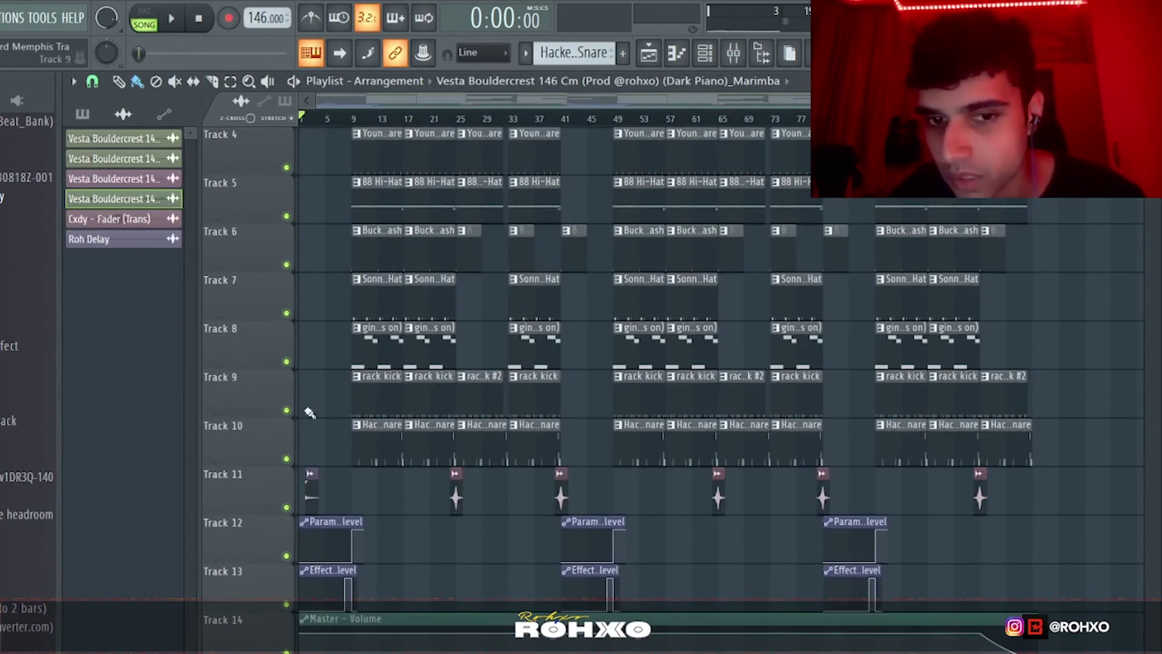
scroll(416, 531, up, 5)
click(531, 120)
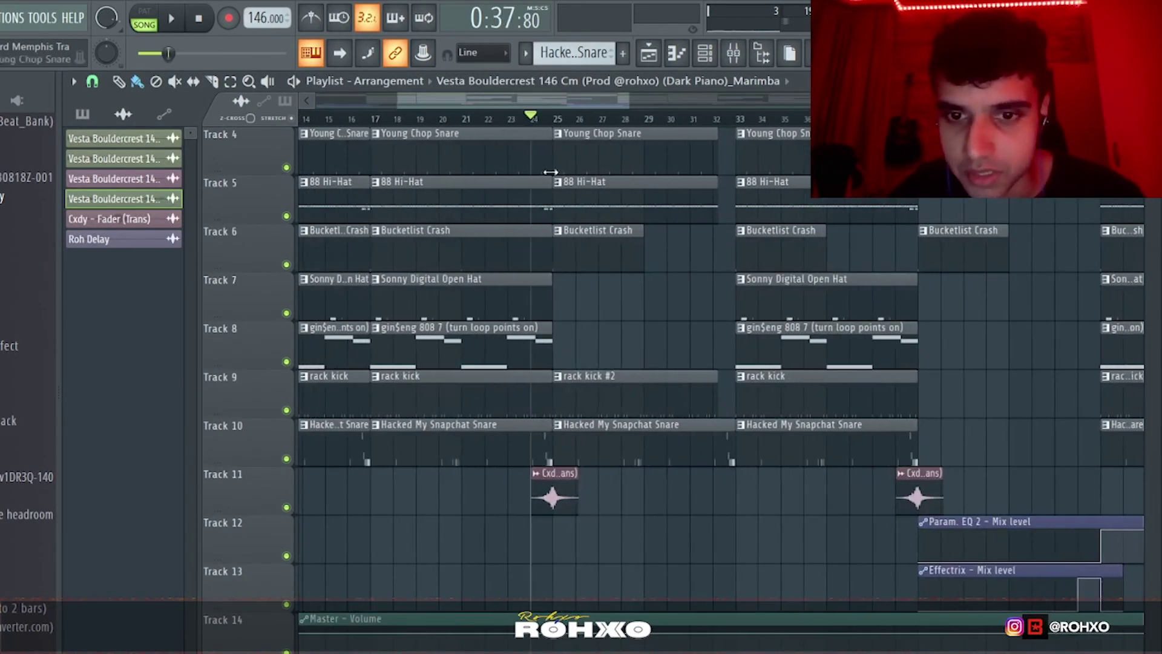
Step: Isolate tracks 11 to 13, play the Cxdy - Fader (Trans) clip, stop playback and re-enable all tracks
right_click(287, 507)
key(space)
drag(287, 556, 289, 604)
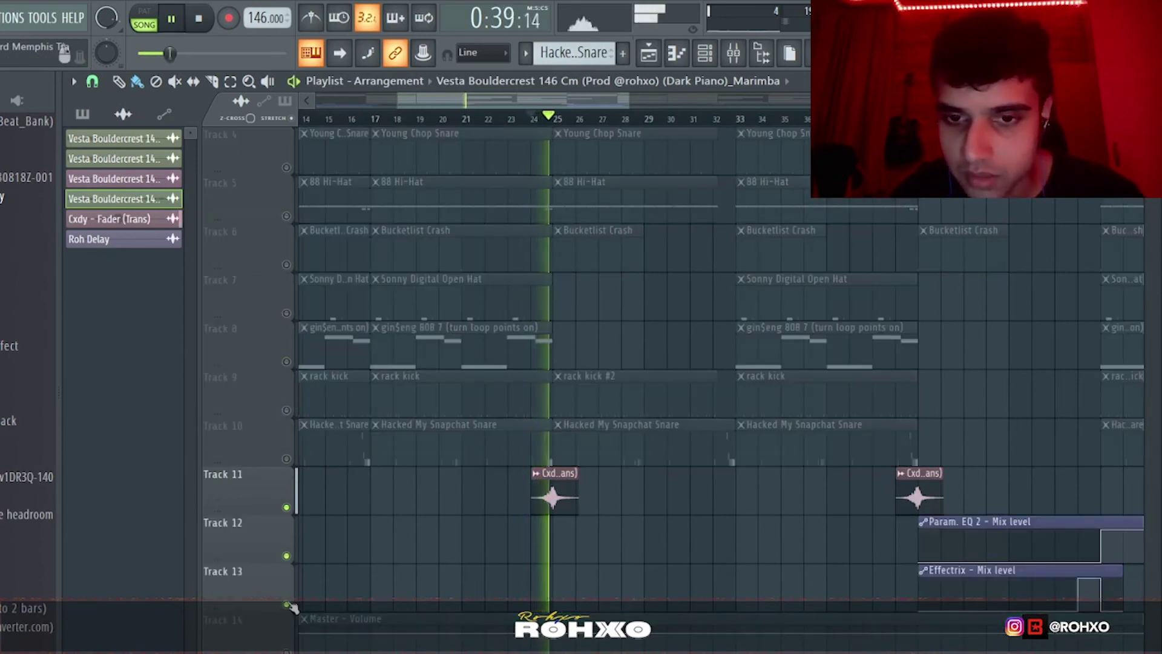
key(space)
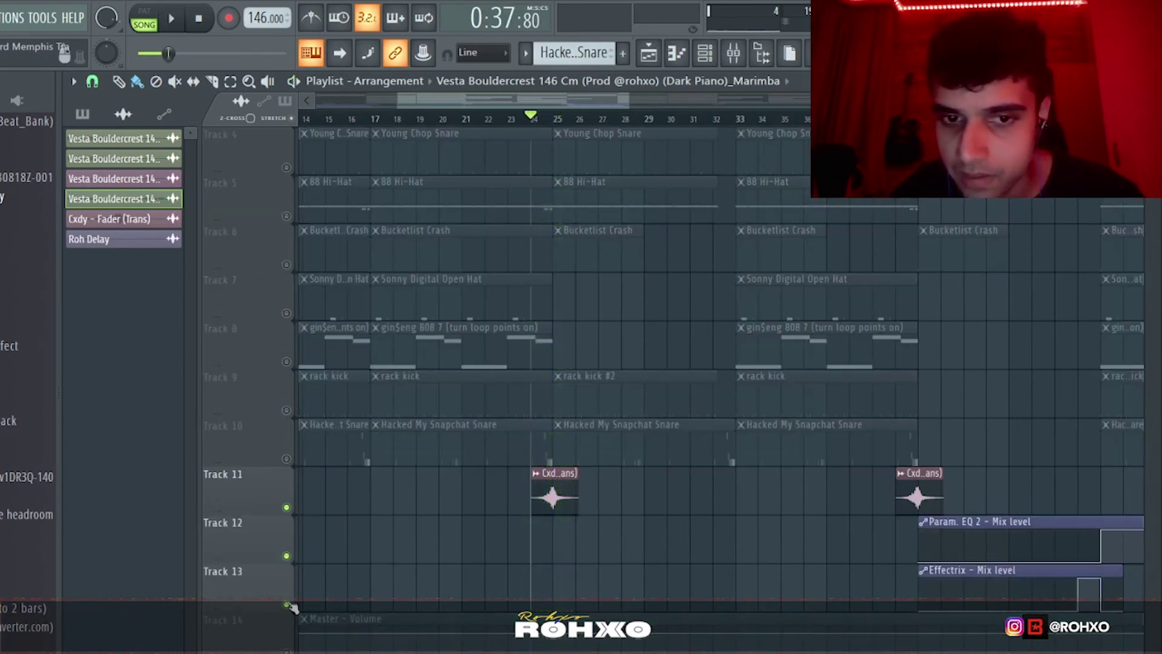
right_click(288, 605)
right_click(288, 606)
scroll(368, 571, down, 4)
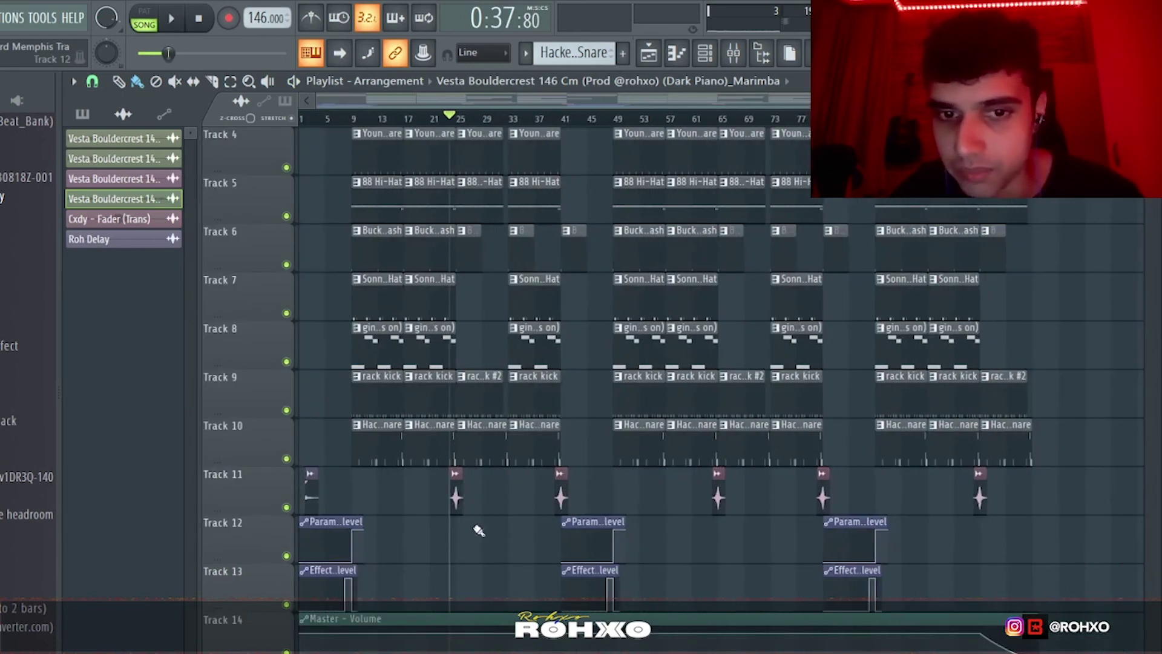
Step: Play the intro from bar 2 with the Roh Delay clip, stop playback and review the arrangement down to Track 14
scroll(242, 474, up, 3)
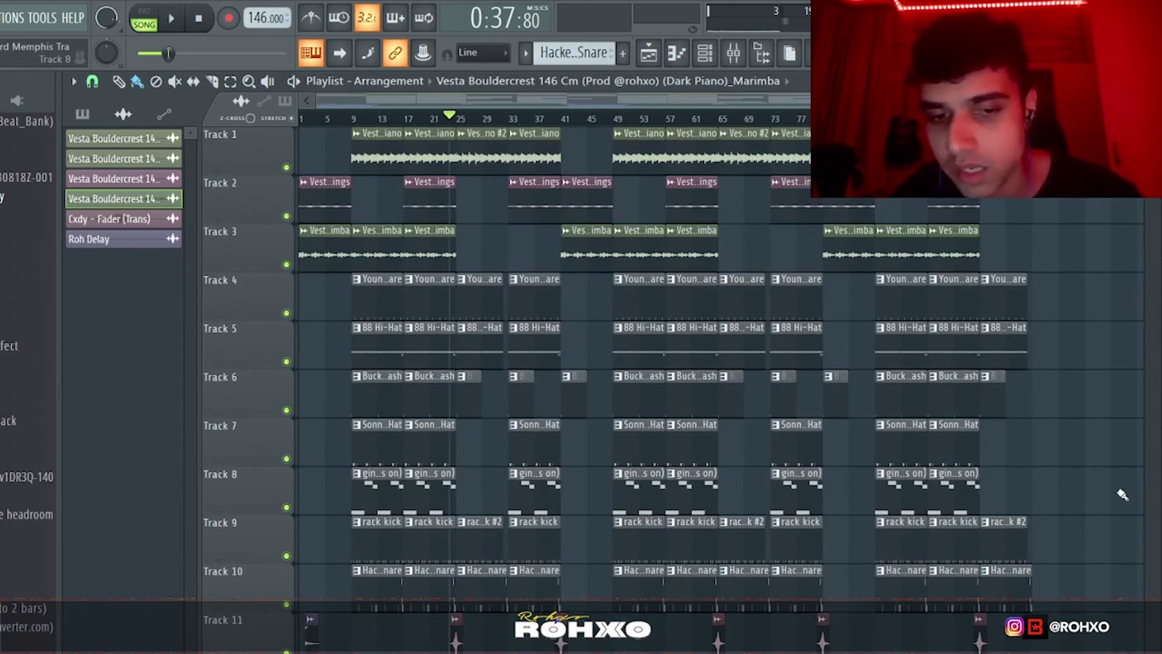
drag(316, 119, 307, 119)
key(space)
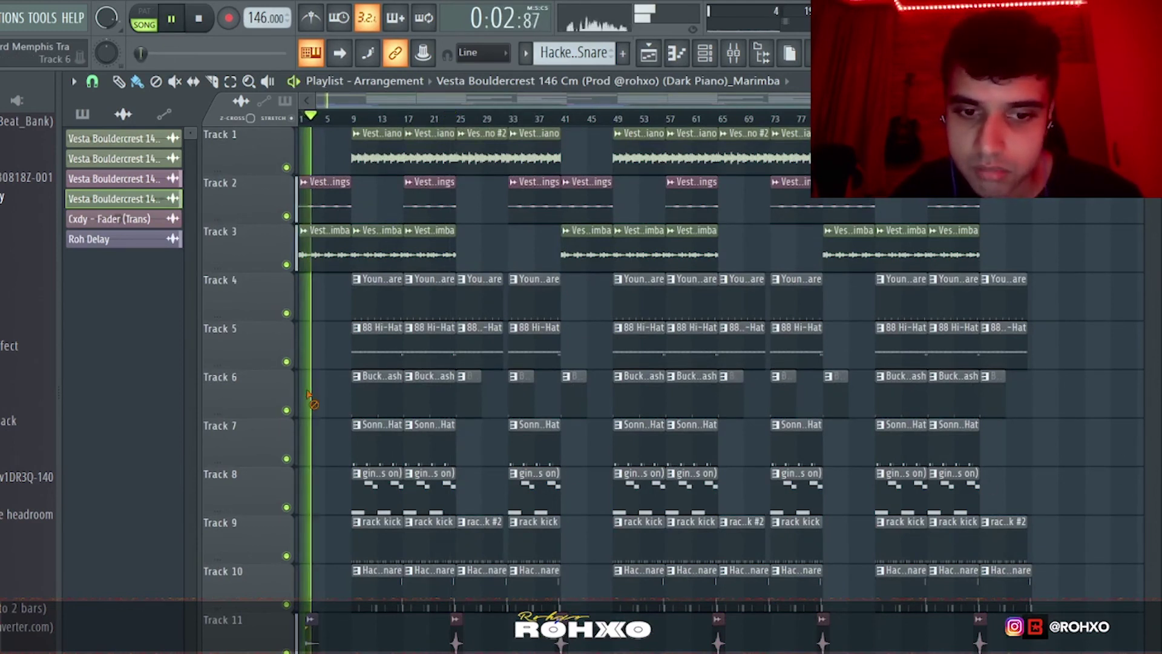
key(space)
scroll(310, 392, down, 5)
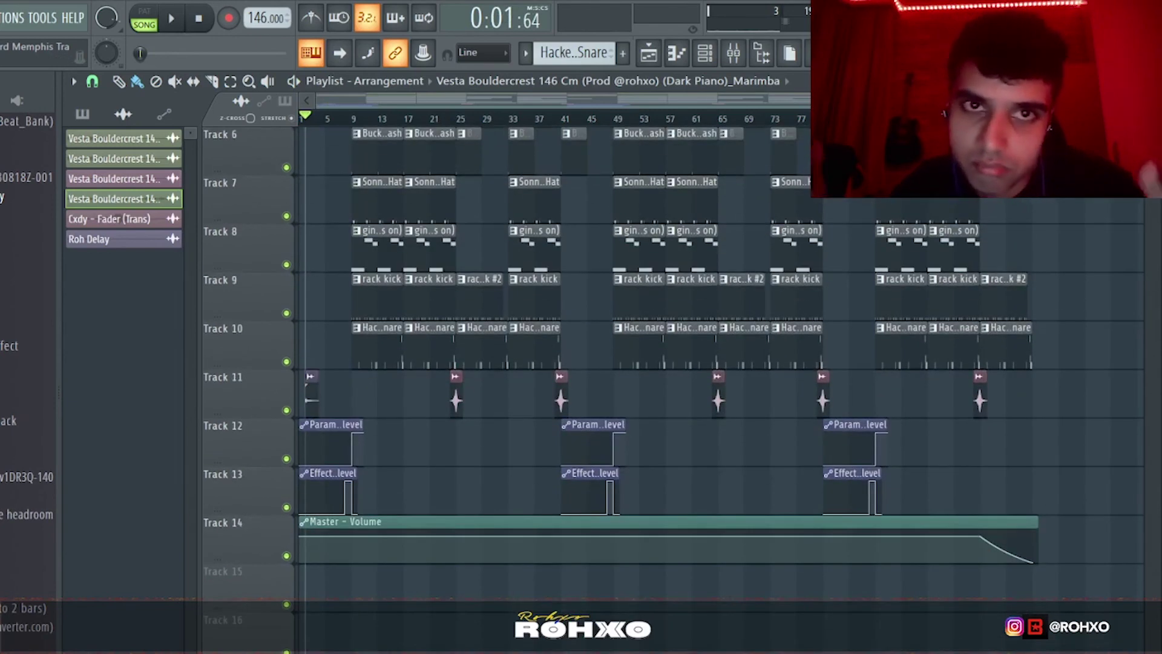
scroll(308, 276, up, 5)
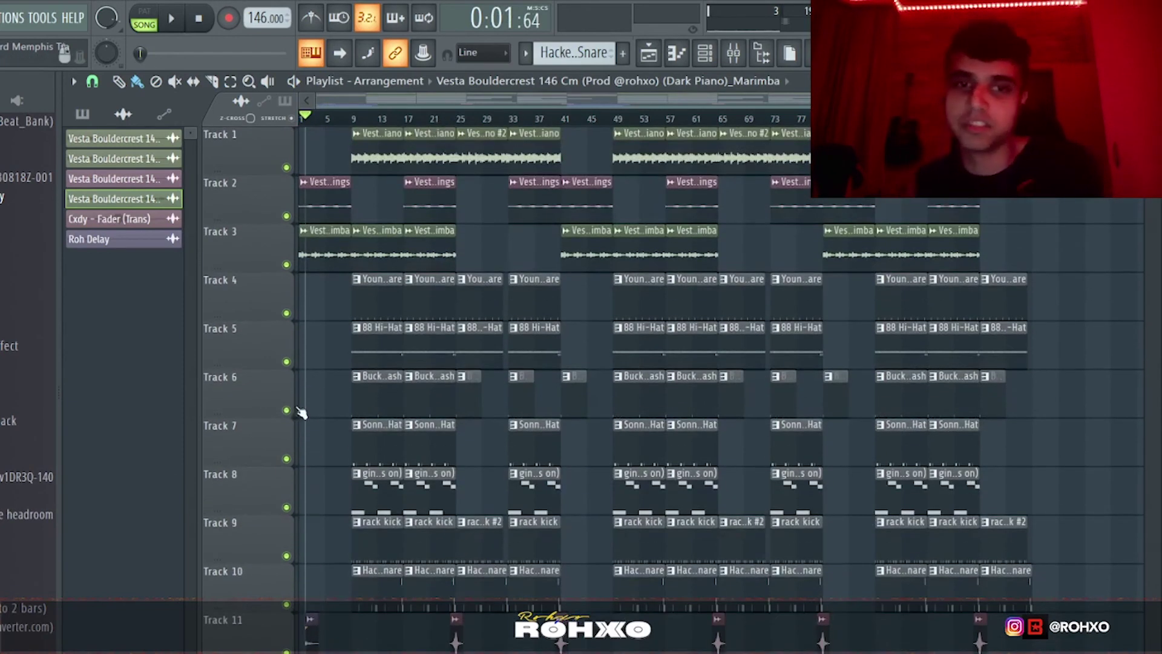